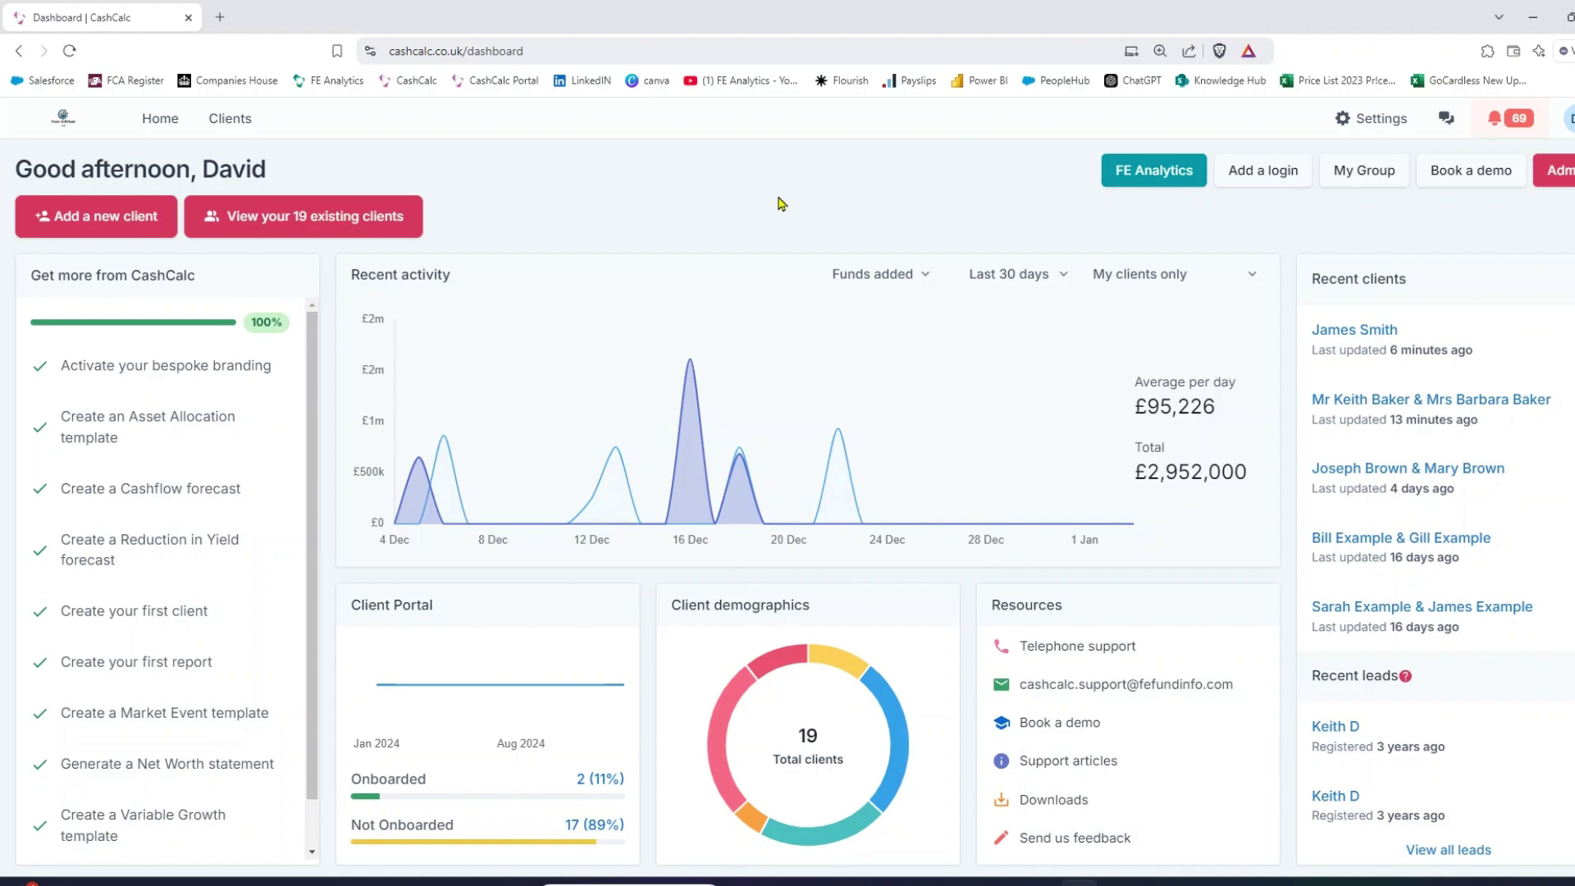
Step: Create a blank net-basis forecast named New Cashflow Example in the Cashflow Modeller of the most recently updated client
left_click(286, 221)
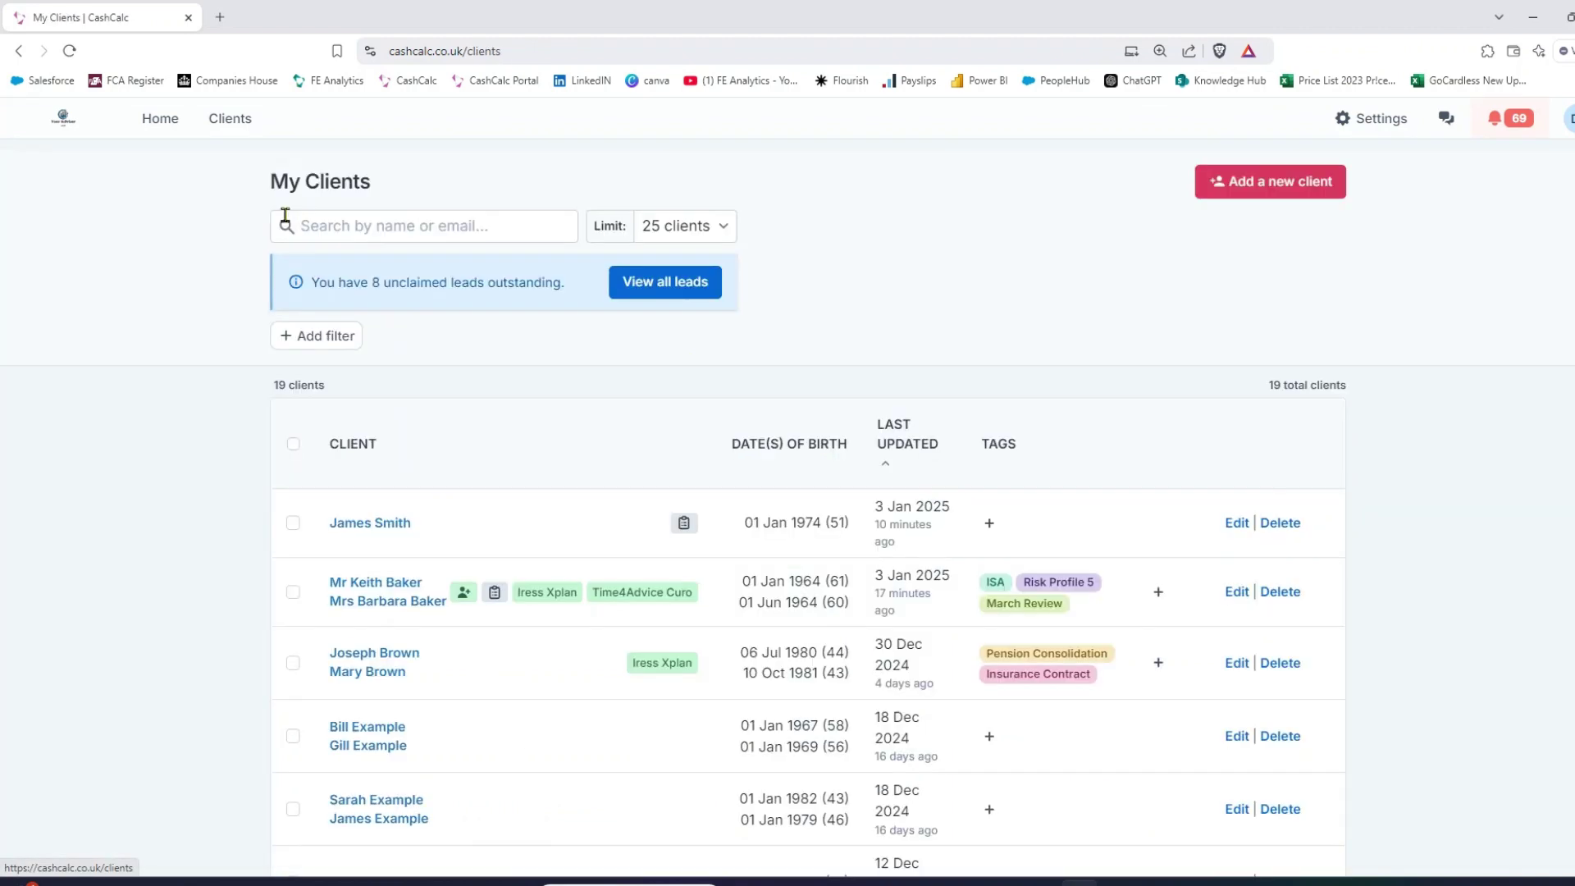
left_click(367, 525)
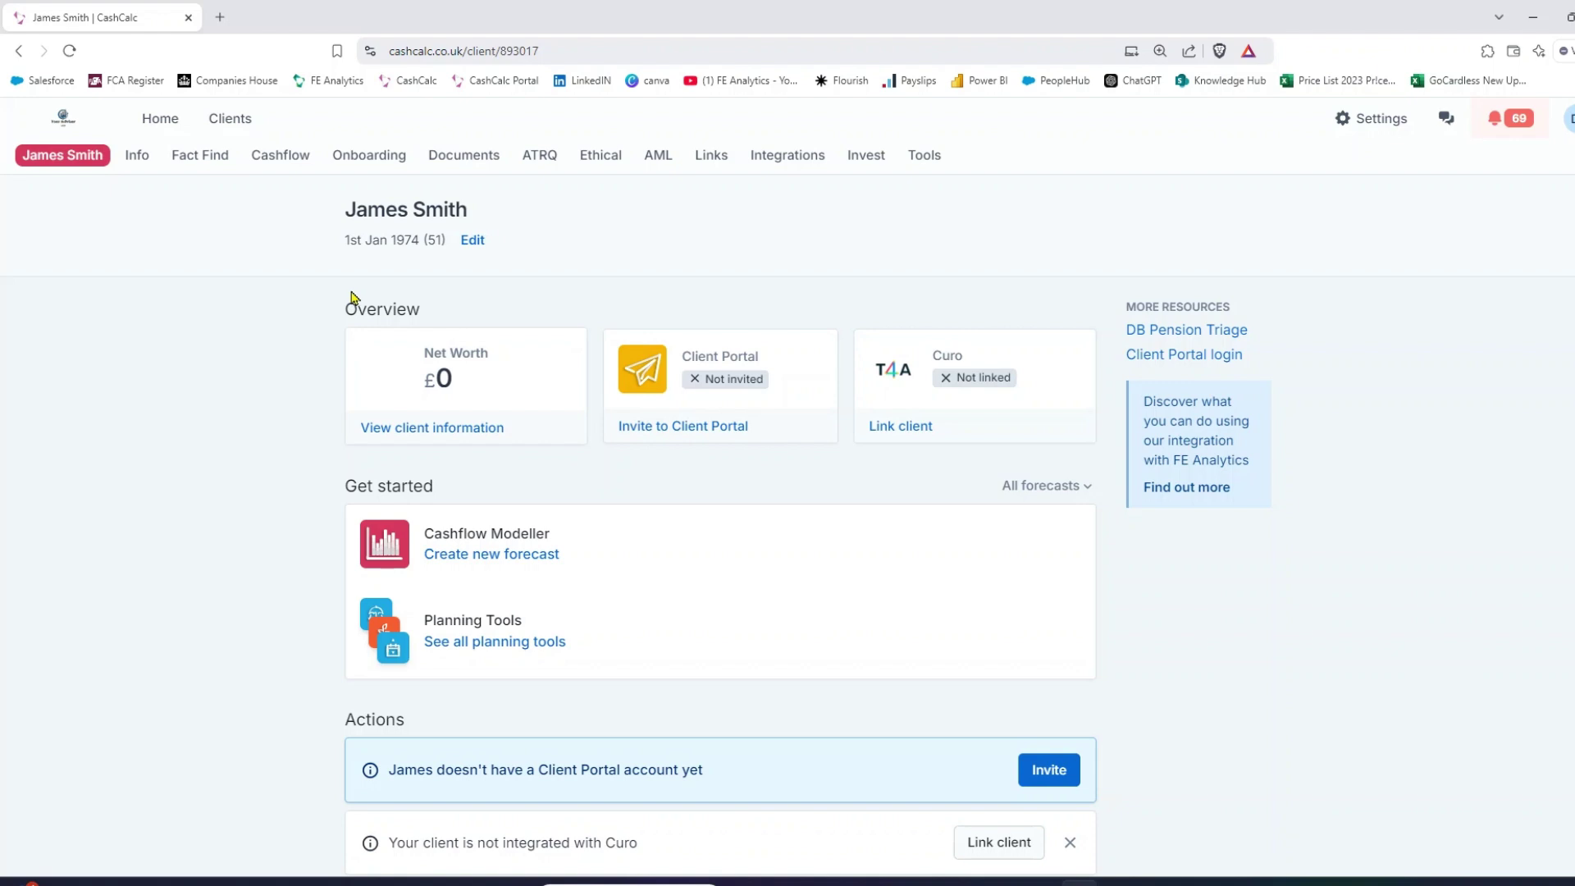
left_click(283, 164)
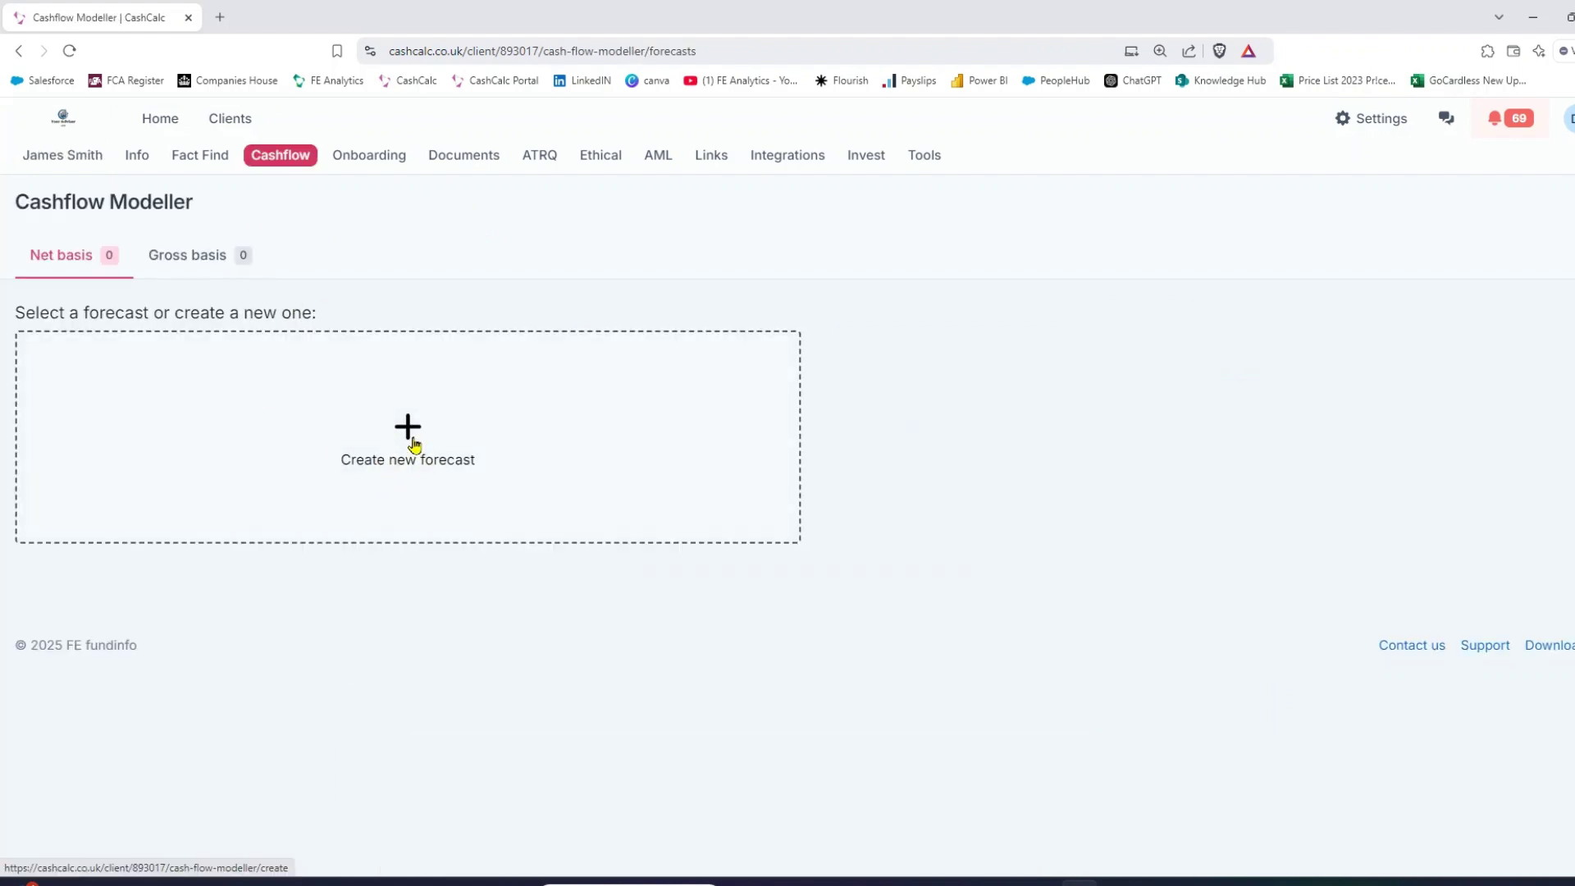
left_click(413, 444)
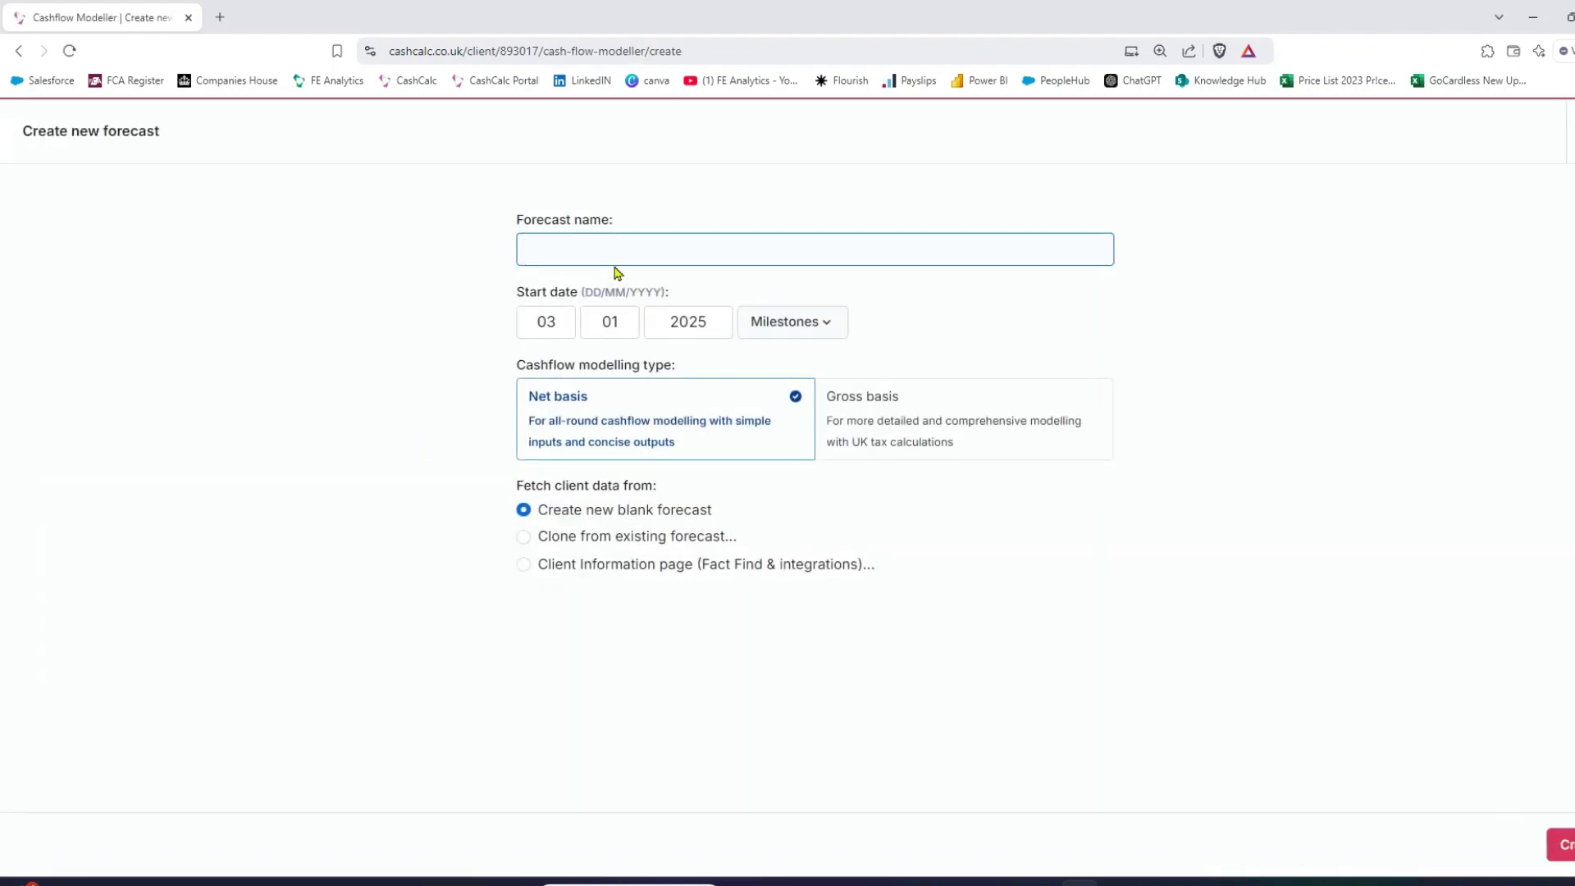
type("New Cashflow Example")
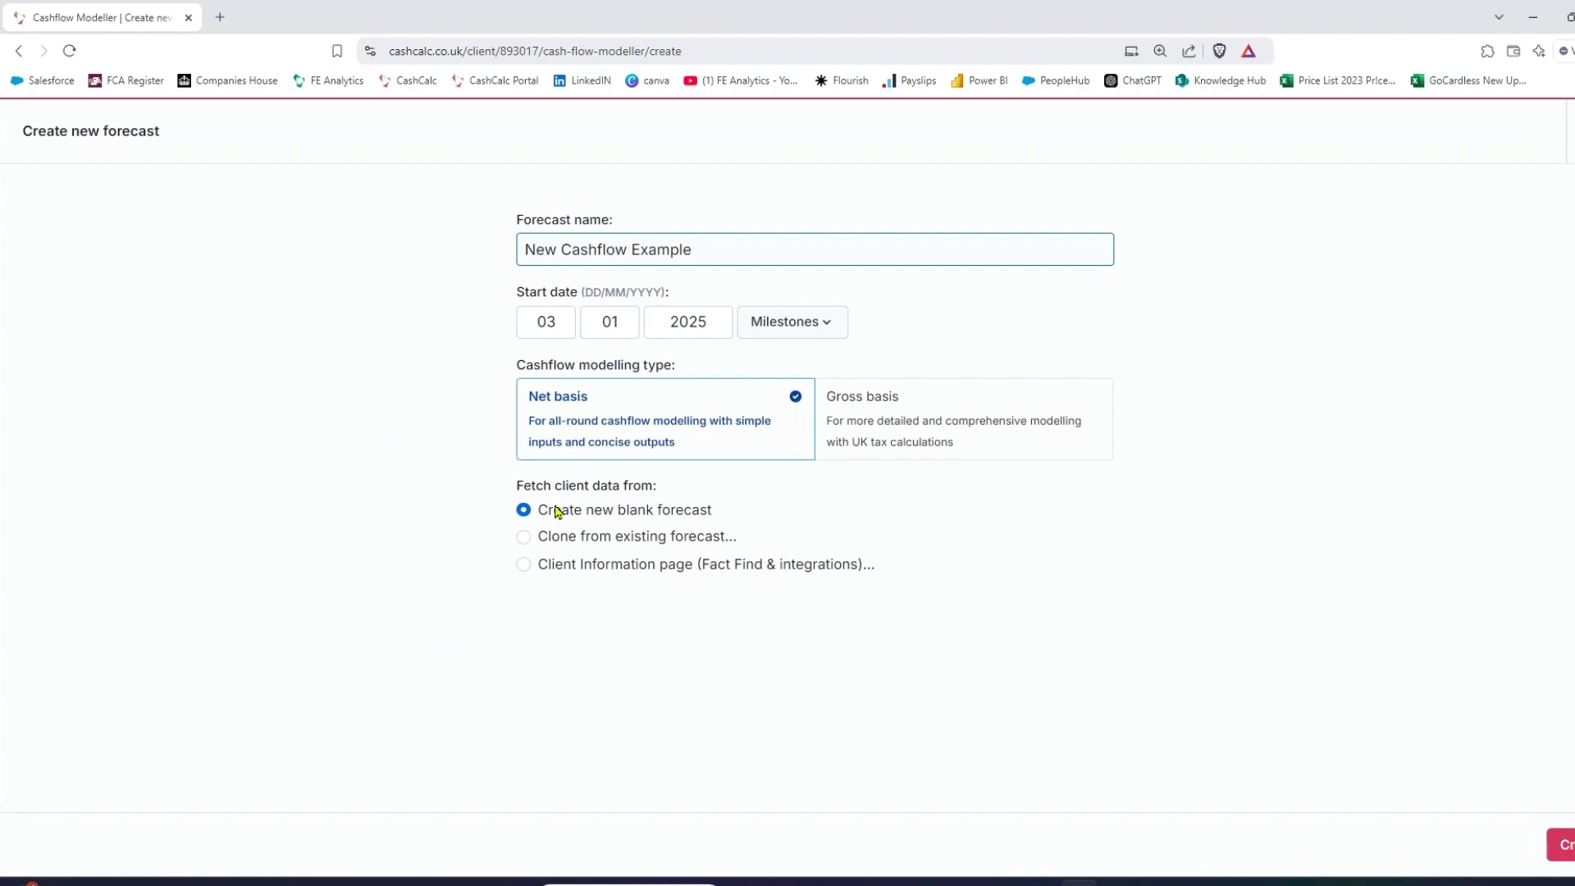
left_click(1563, 845)
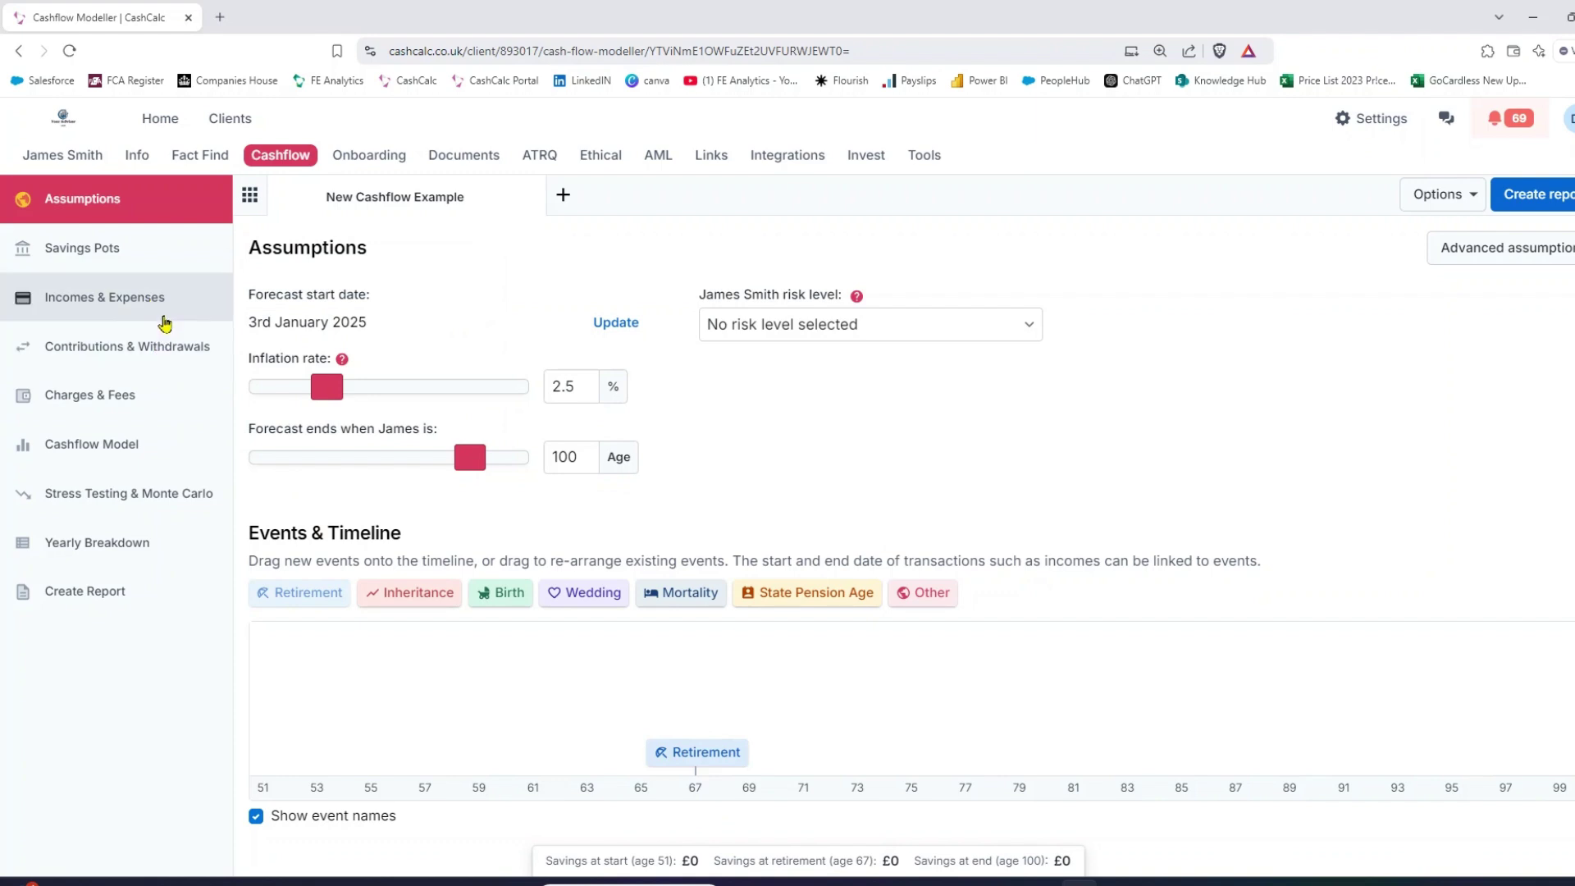
mouse_move(691, 752)
left_mouse_down()
mouse_move(552, 751)
mouse_move(850, 756)
mouse_move(704, 750)
left_mouse_up()
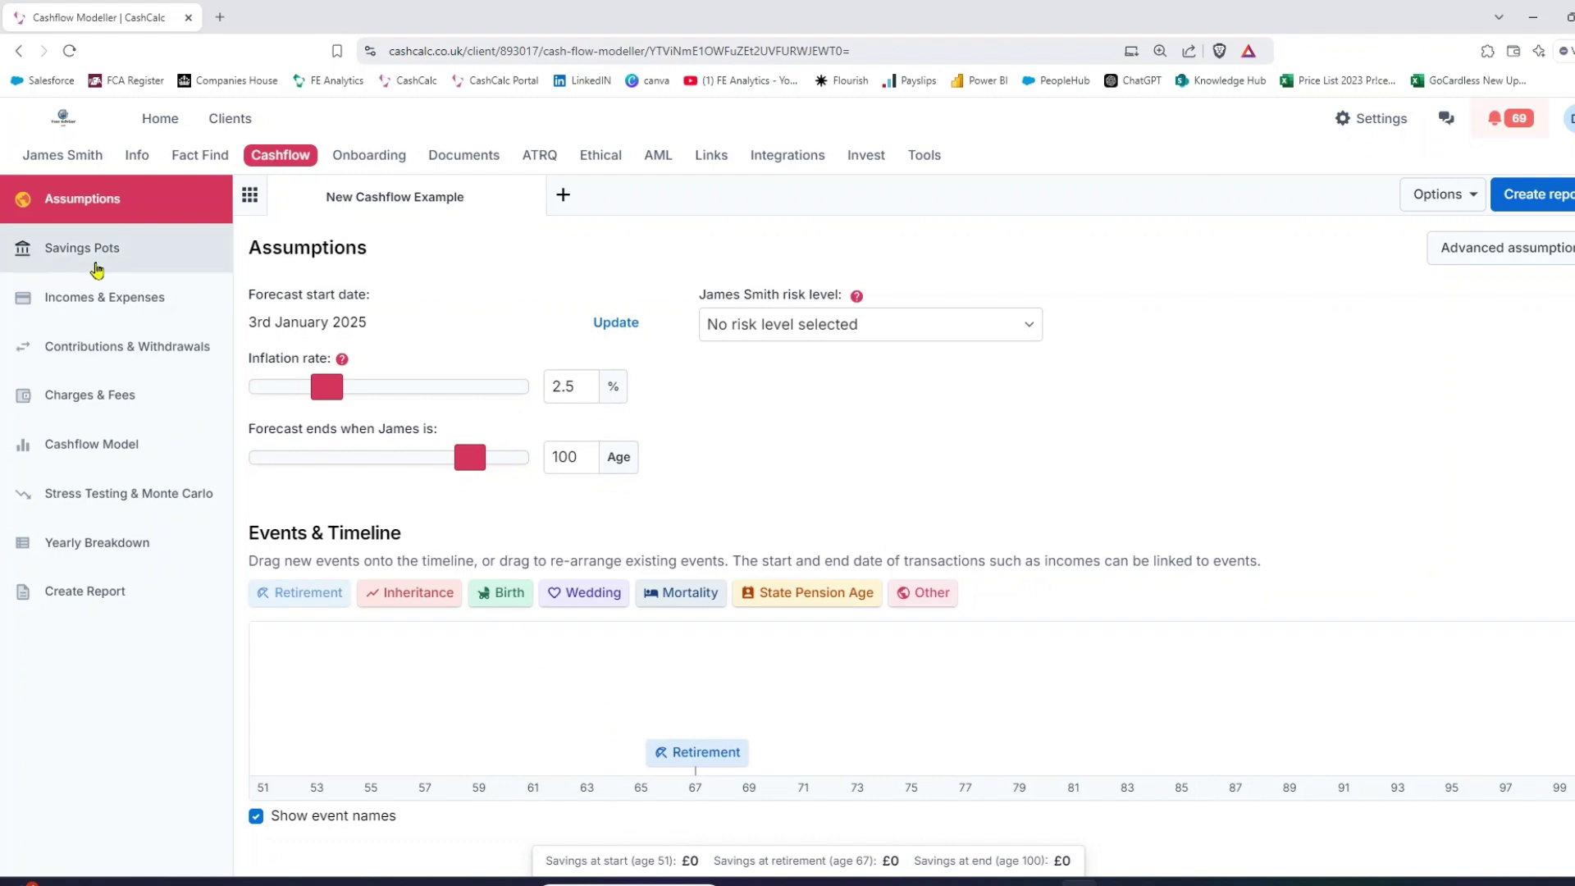
Step: Add a non-pension savings pot named Investment Pot with a £300,000 starting value and a 4% linear return
left_click(96, 267)
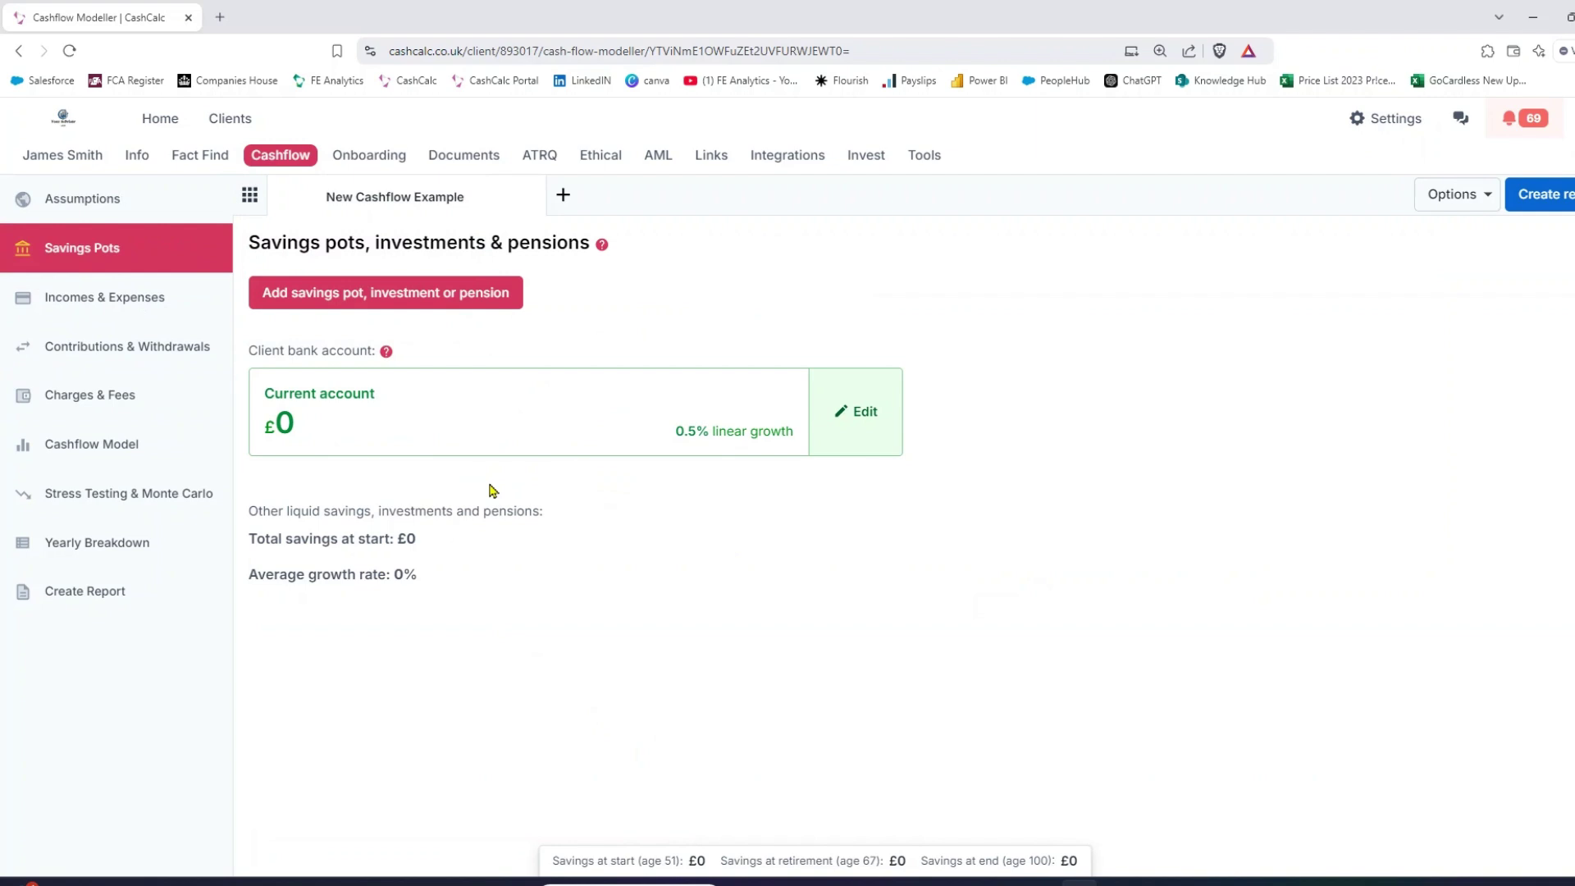
left_click(378, 293)
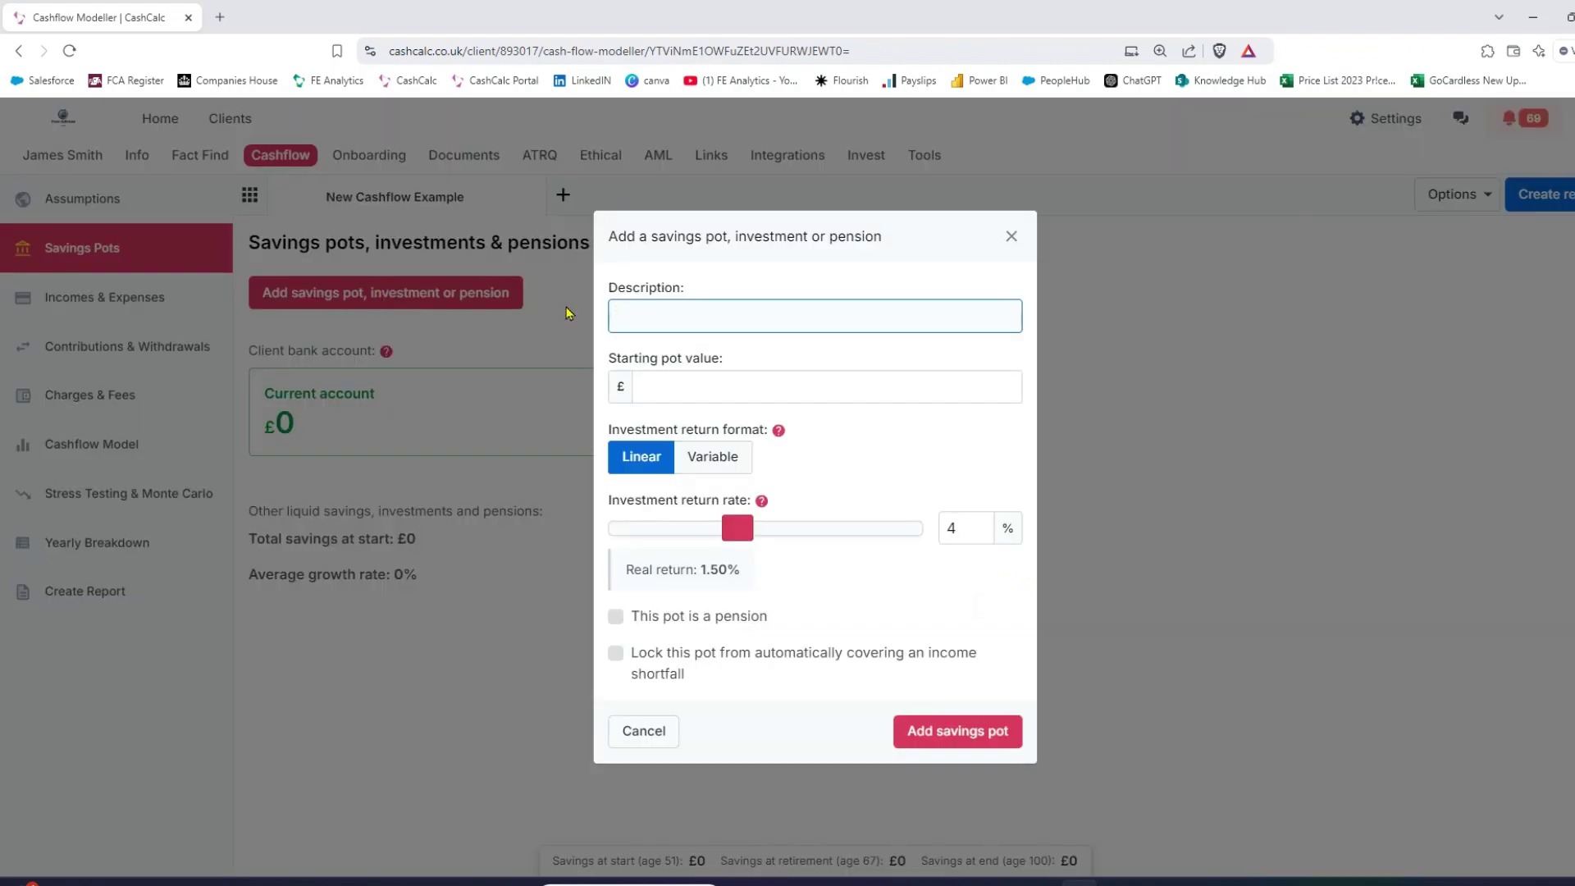
type("Investment Pot")
left_click(678, 373)
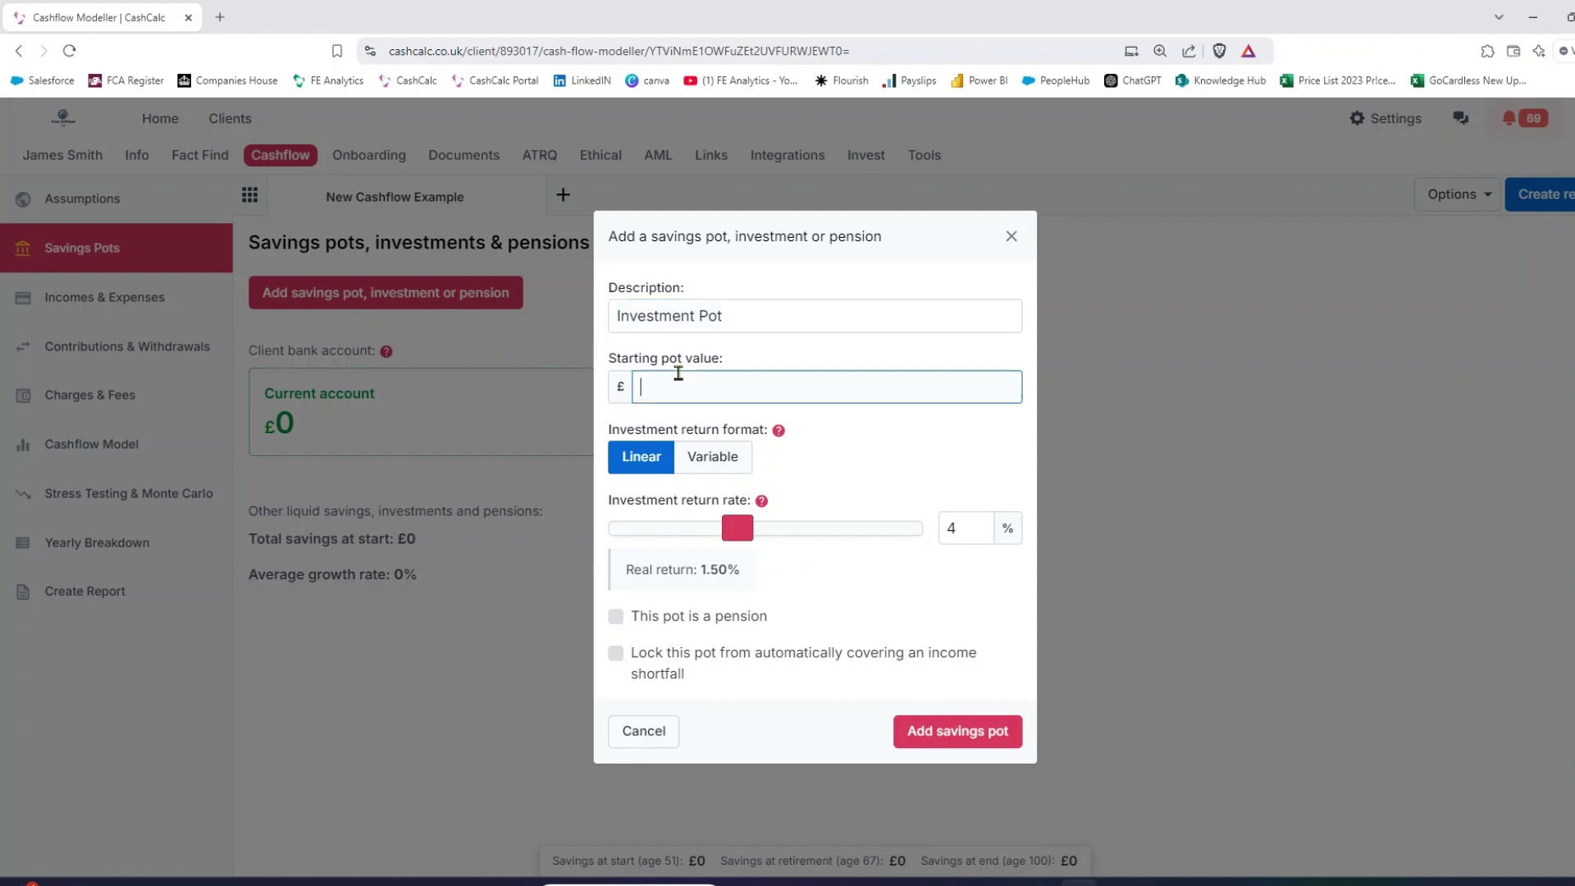
type("300000")
left_click_drag(727, 567, 702, 568)
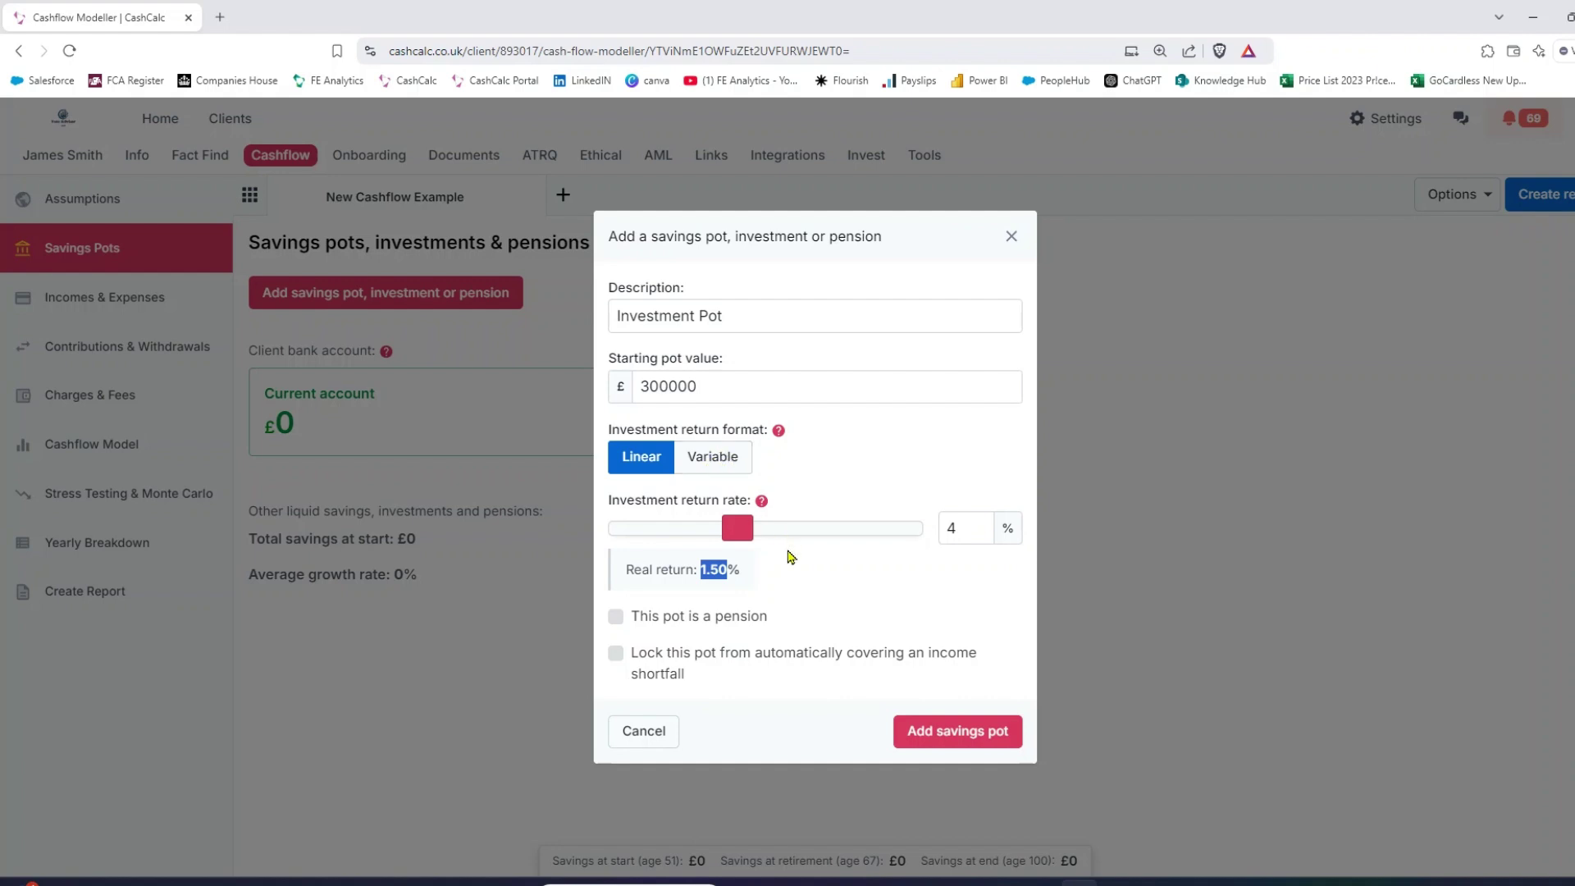
left_click(615, 617)
double_click(629, 646)
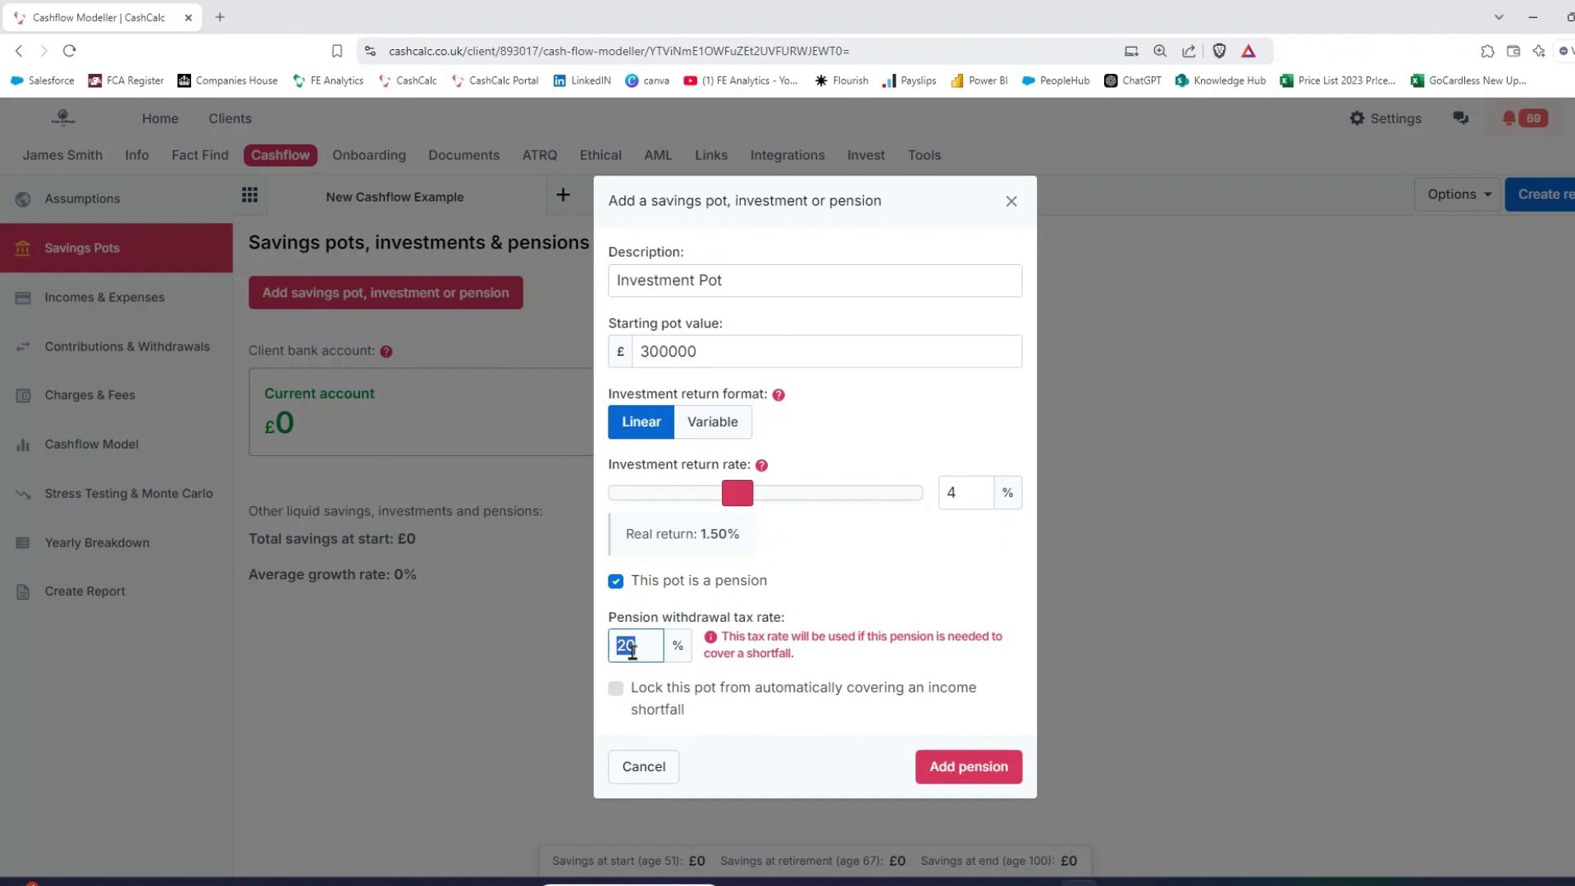
left_click(615, 582)
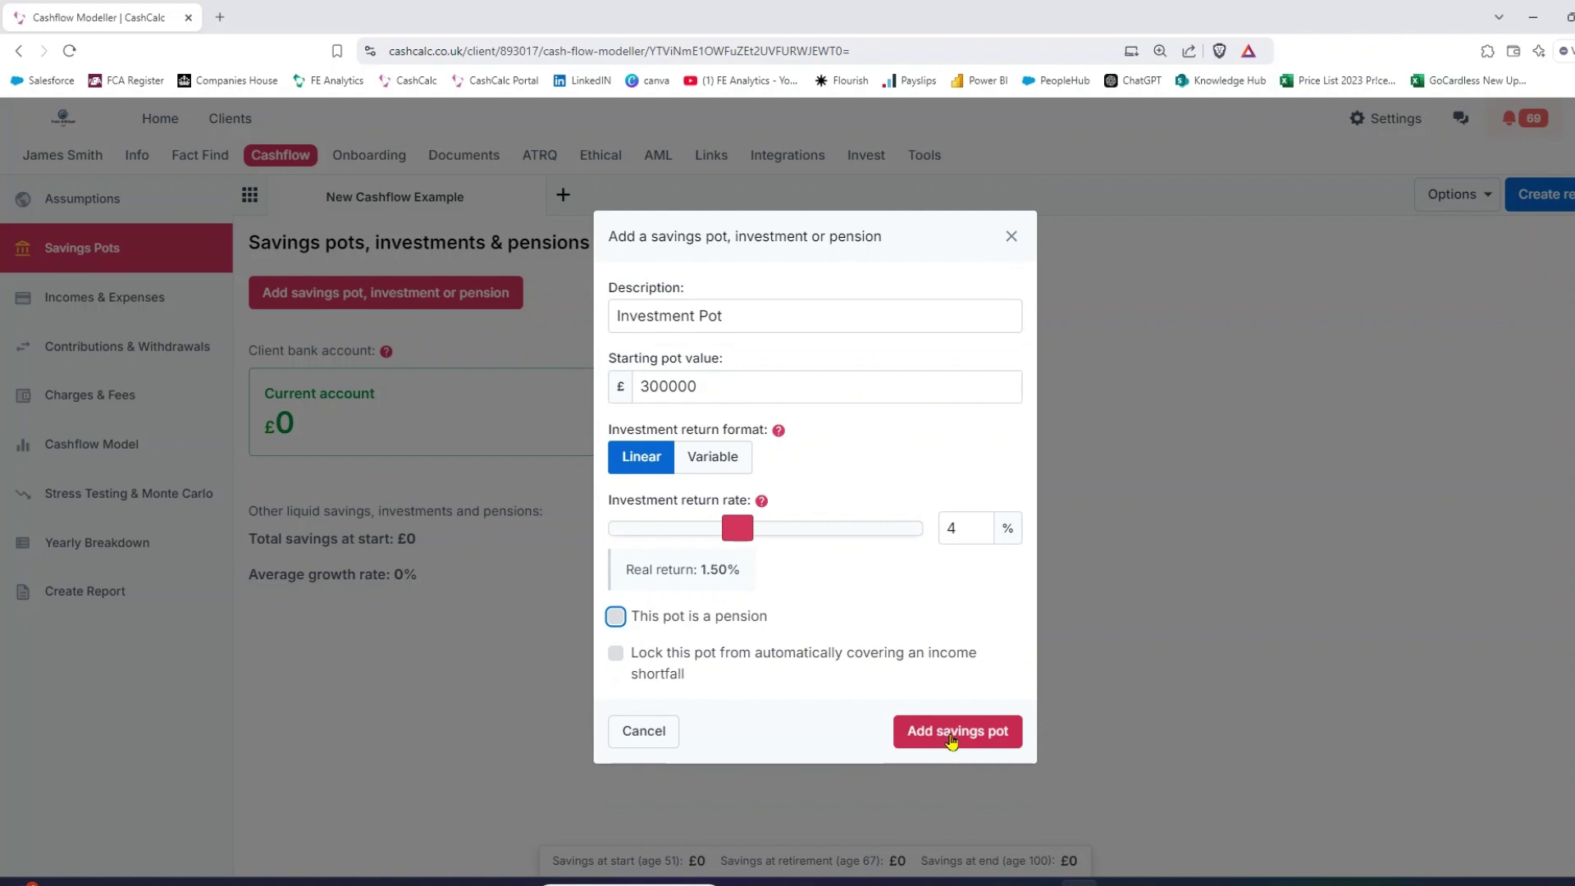
left_click(951, 738)
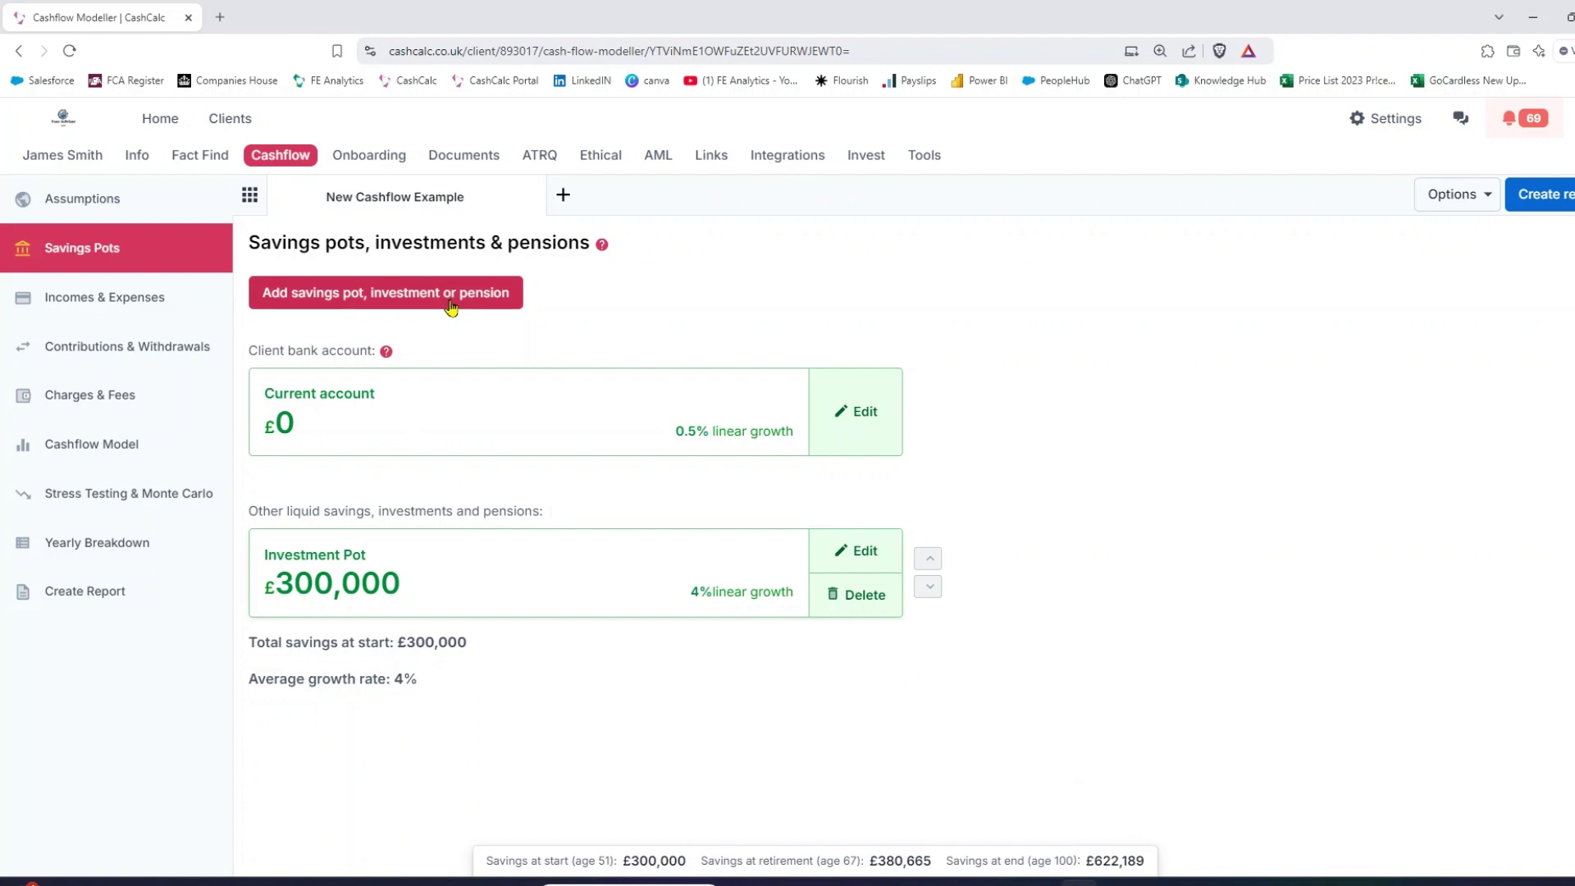
Step: Examine the frequency choices for a new income, including the custom frequency settings, and discard the entry
mouse_move(107, 301)
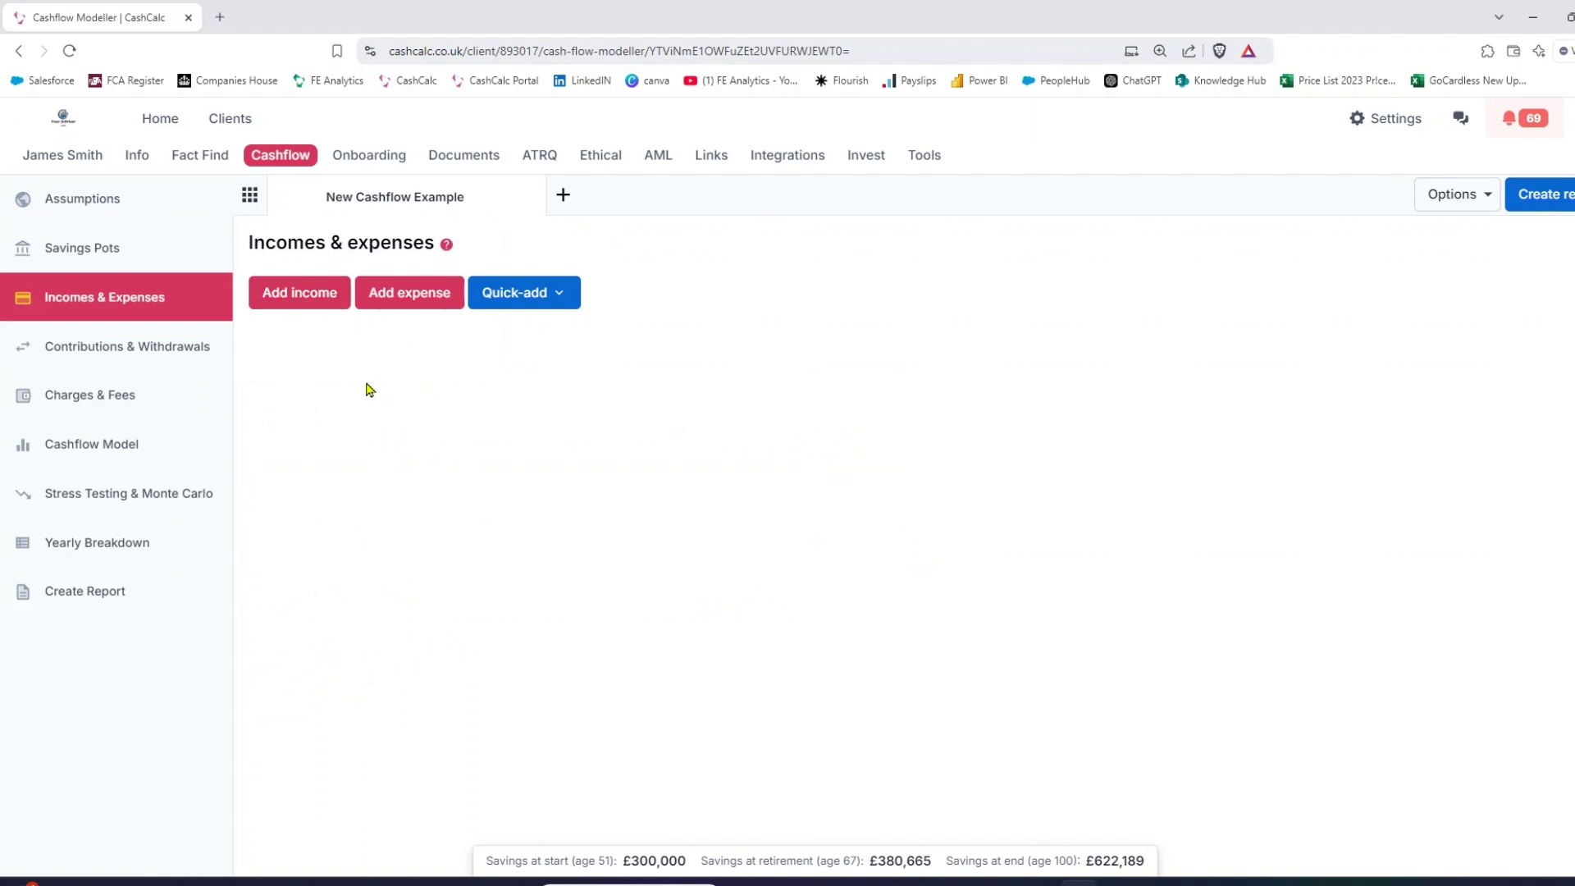
left_click(297, 305)
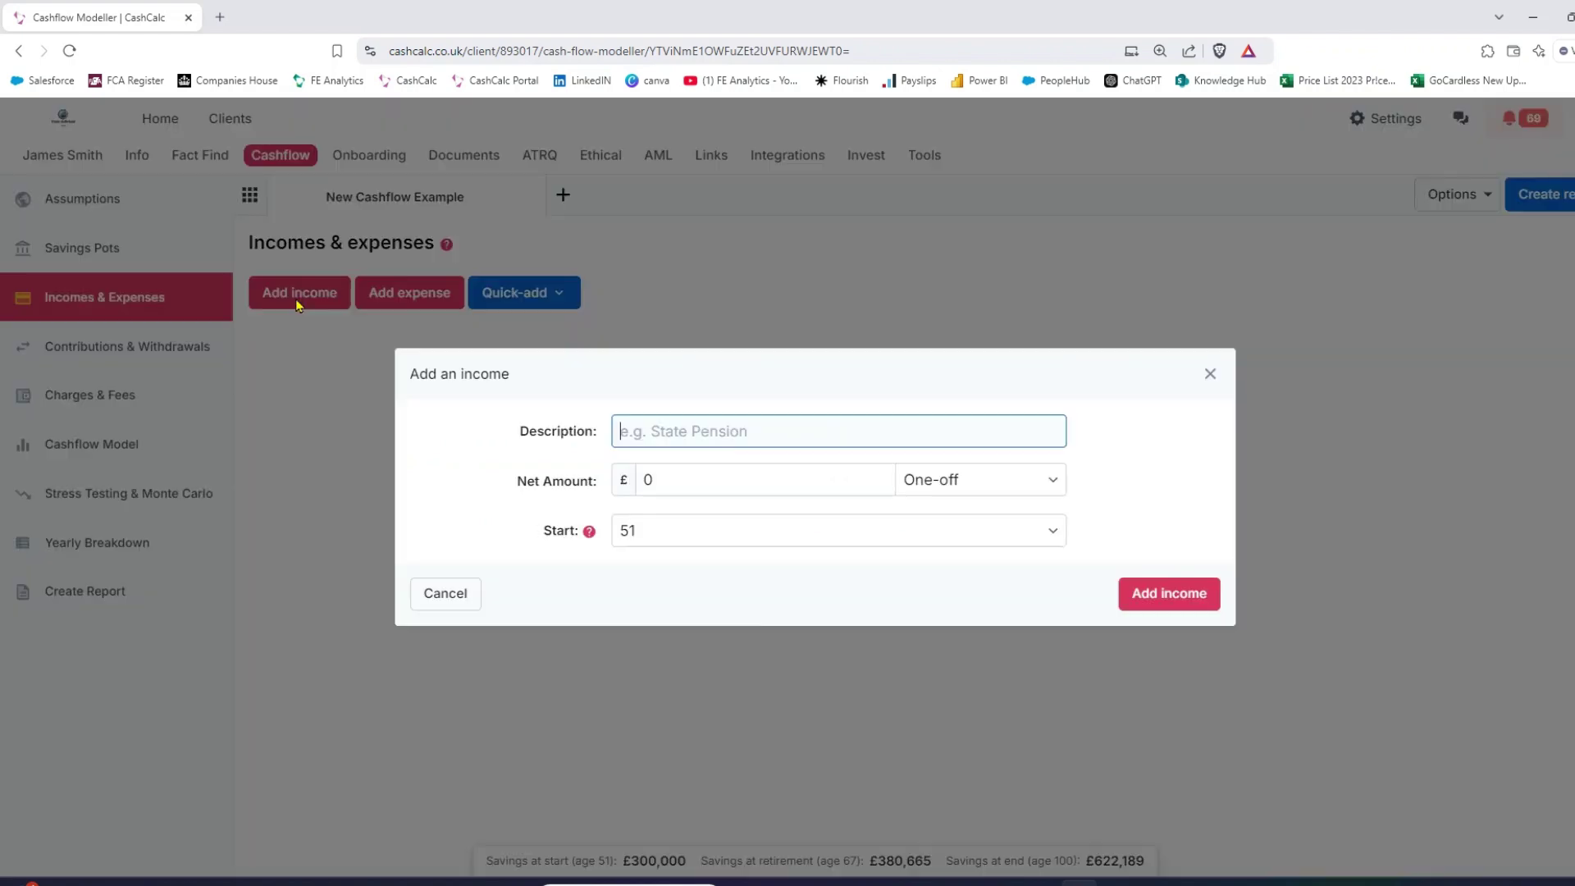
left_click(998, 485)
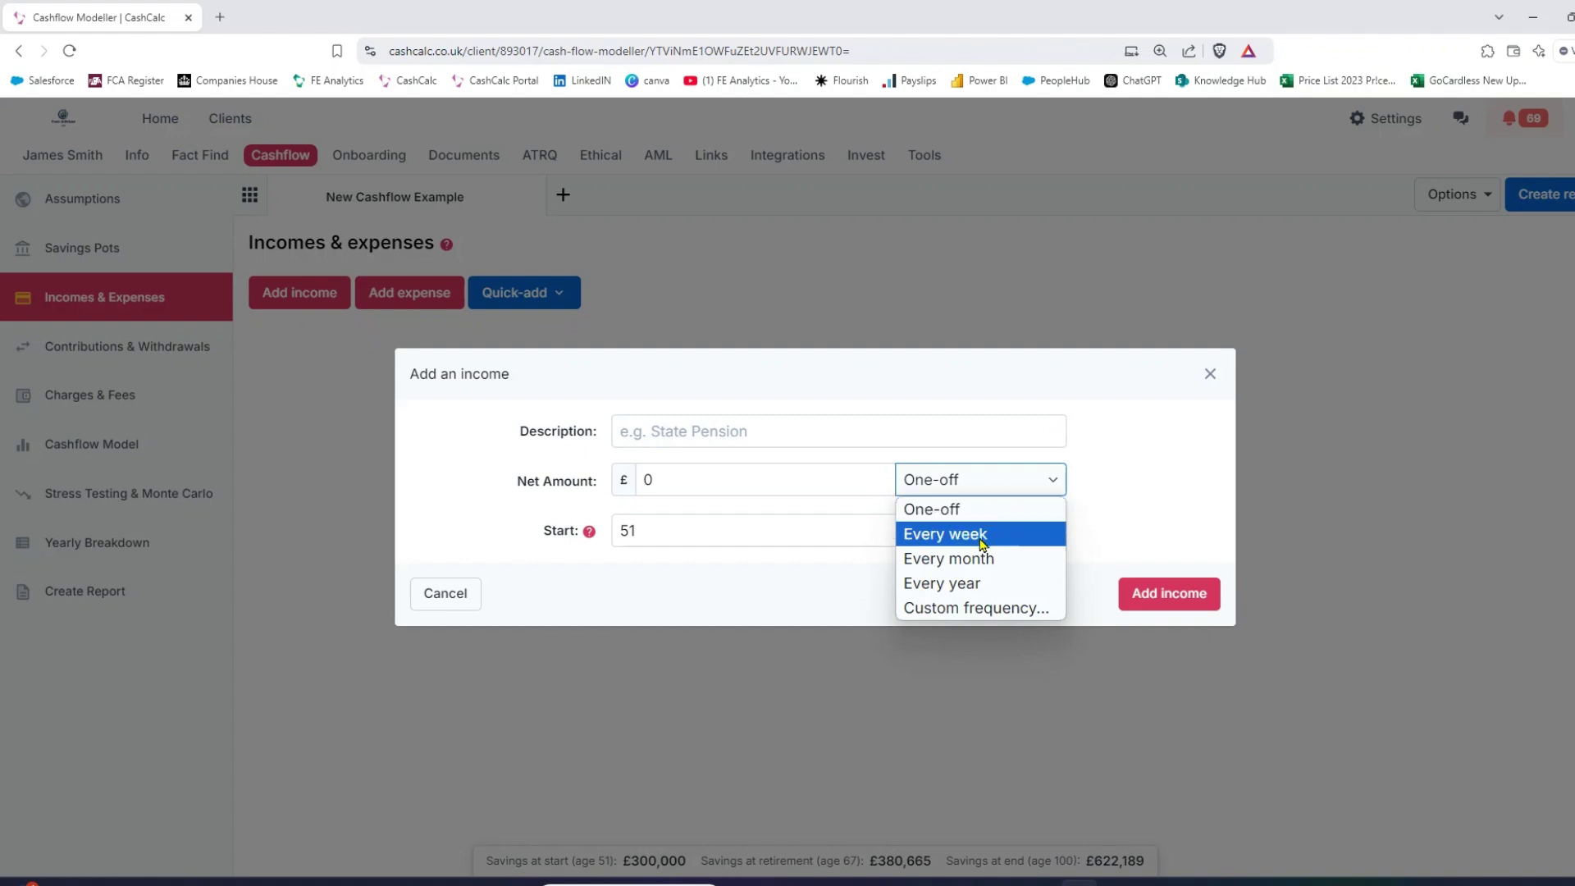
left_click(976, 607)
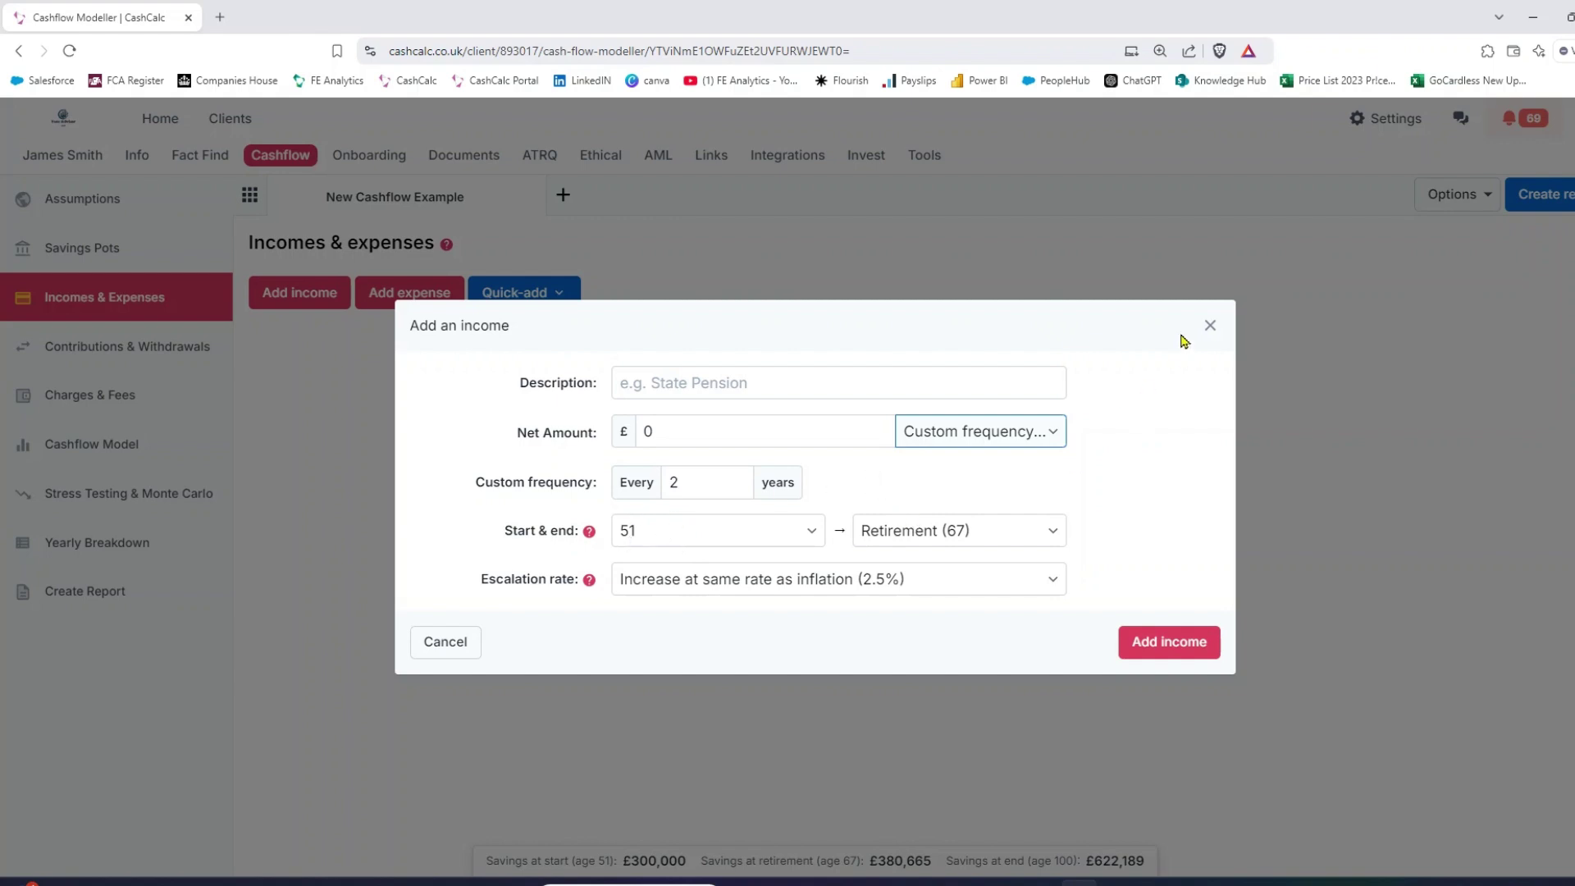
left_click(1211, 327)
Step: Examine the weekly frequency and end-age choices for a new expense, discard the entry, and view the quick-add options
left_click(423, 300)
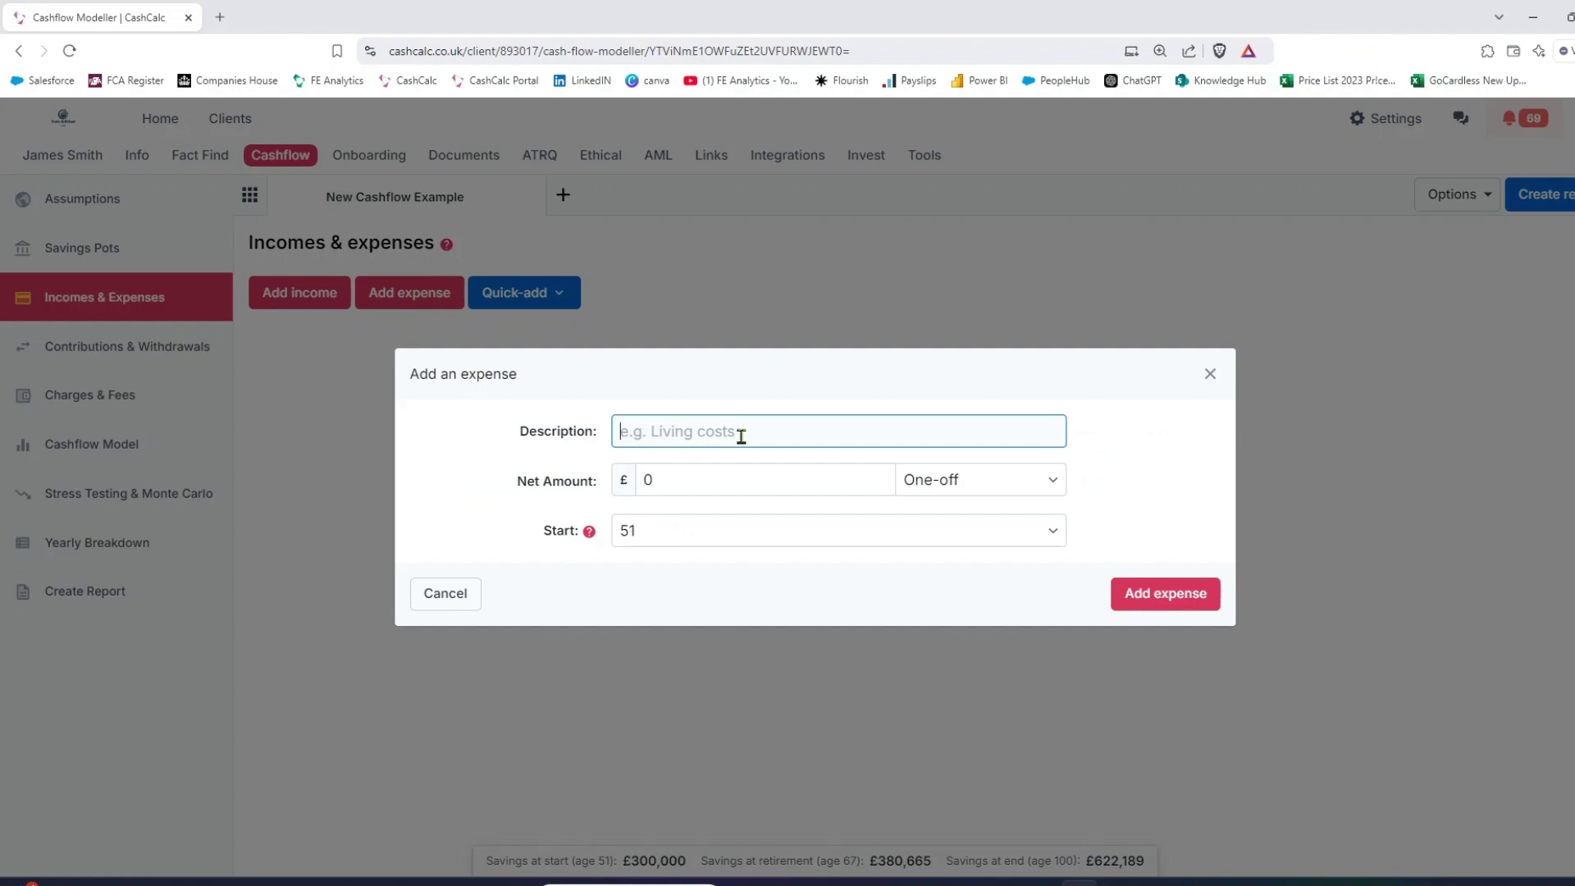
left_click(961, 483)
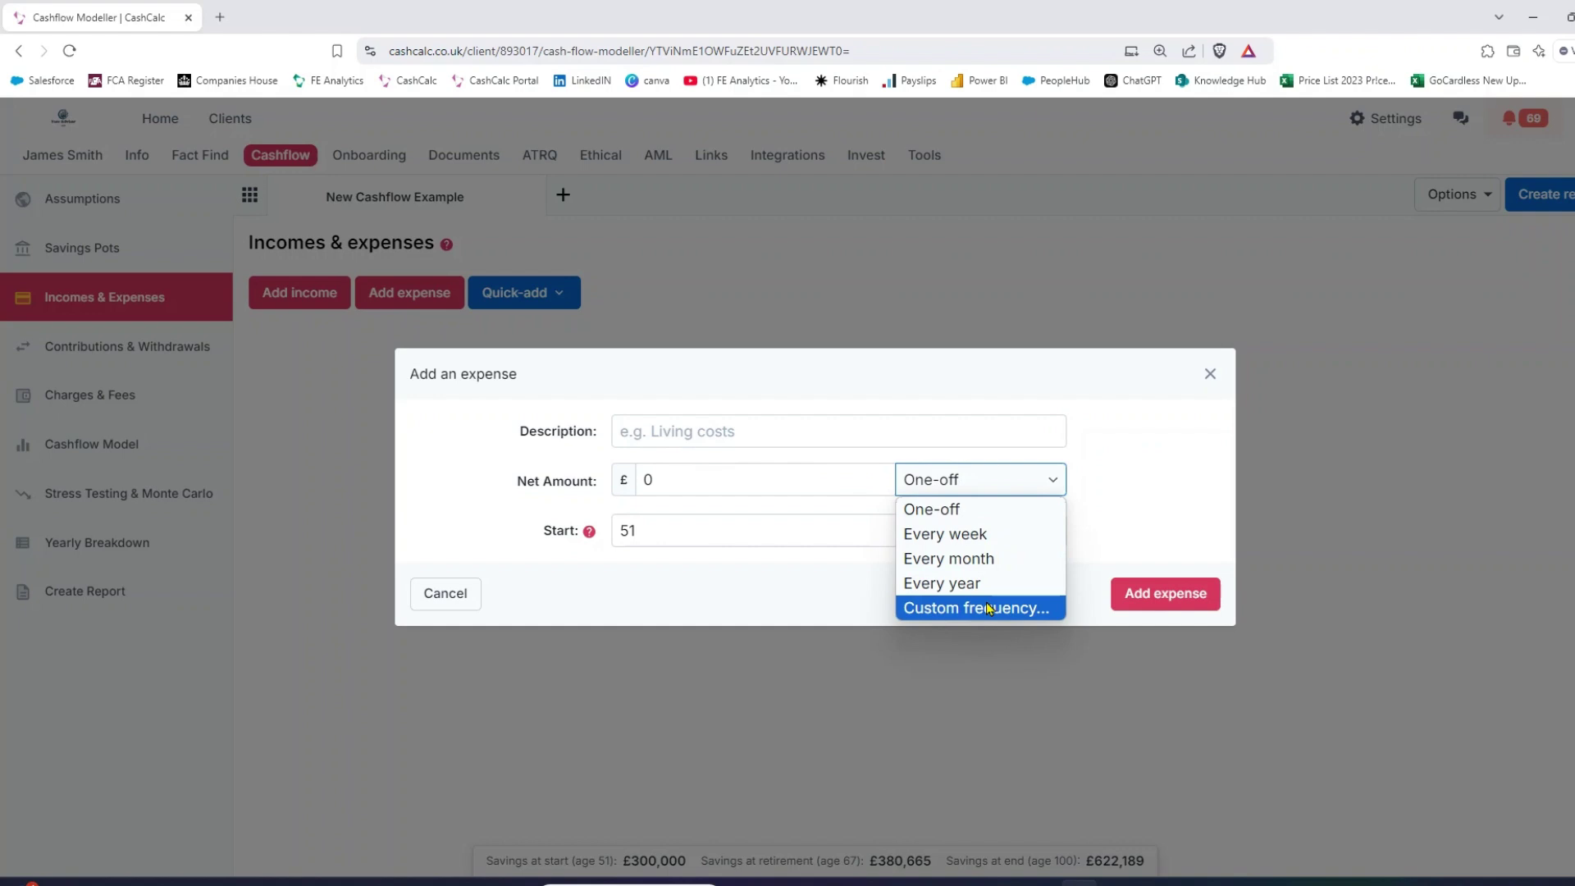
left_click(972, 535)
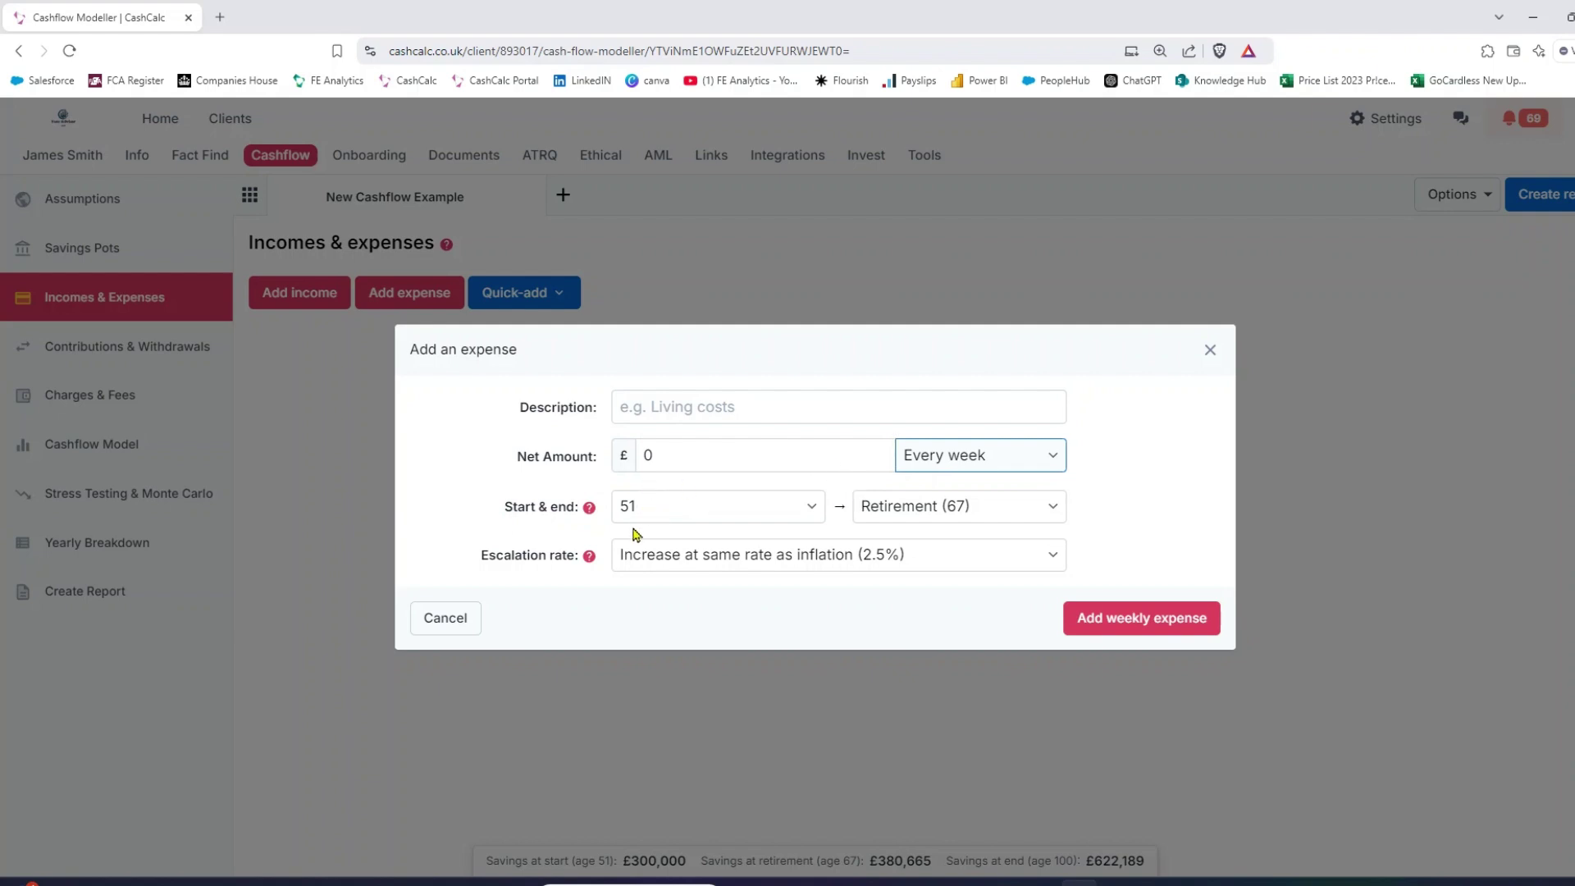
left_click(928, 512)
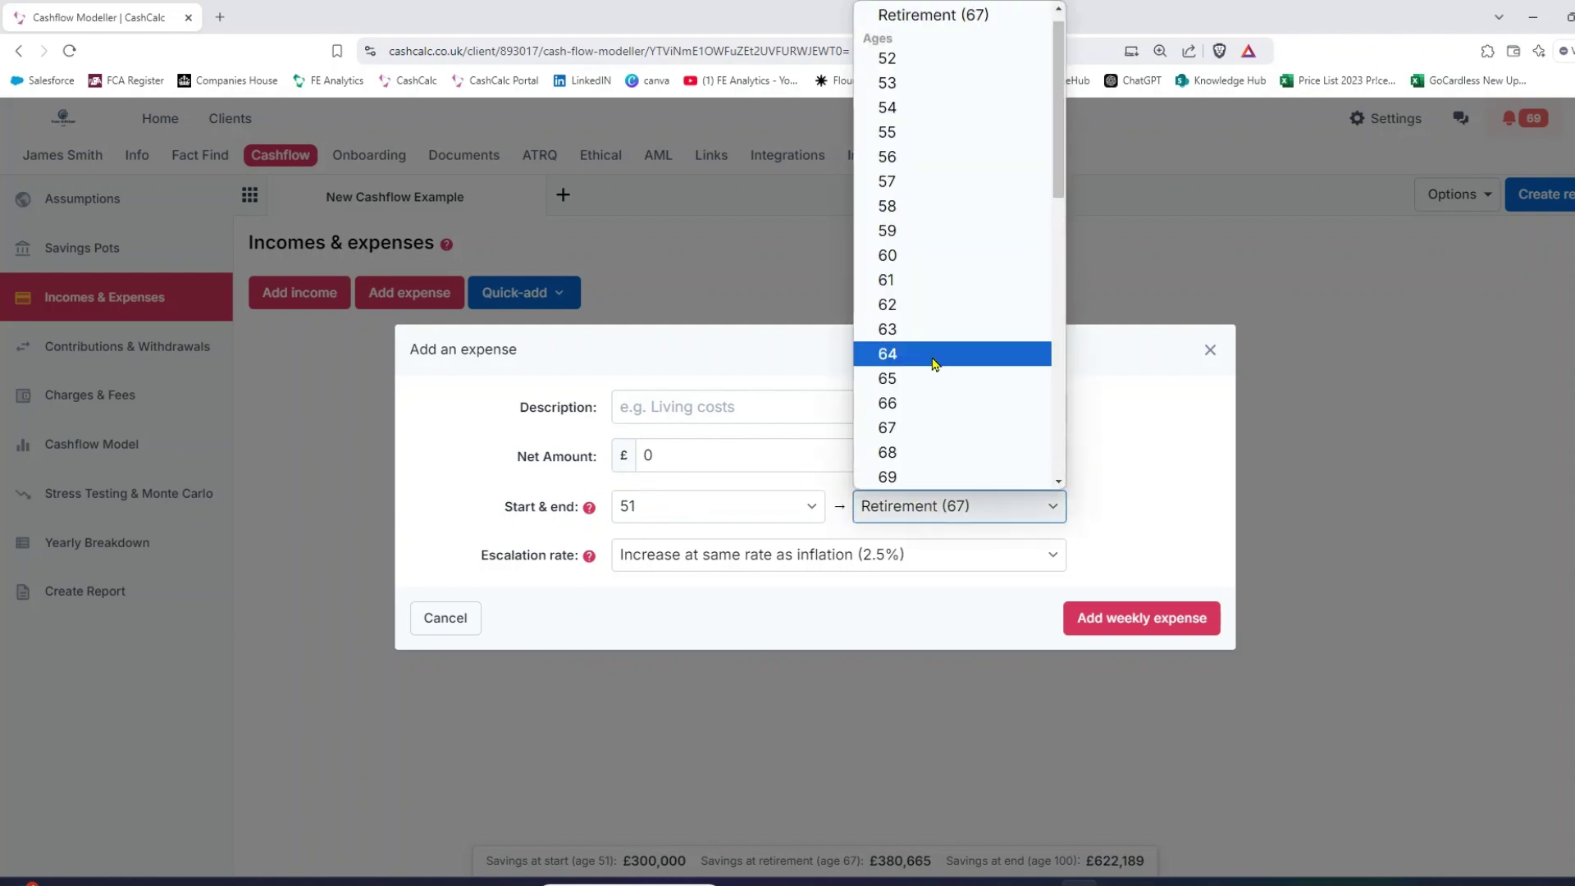
scroll(943, 197, "up", 1)
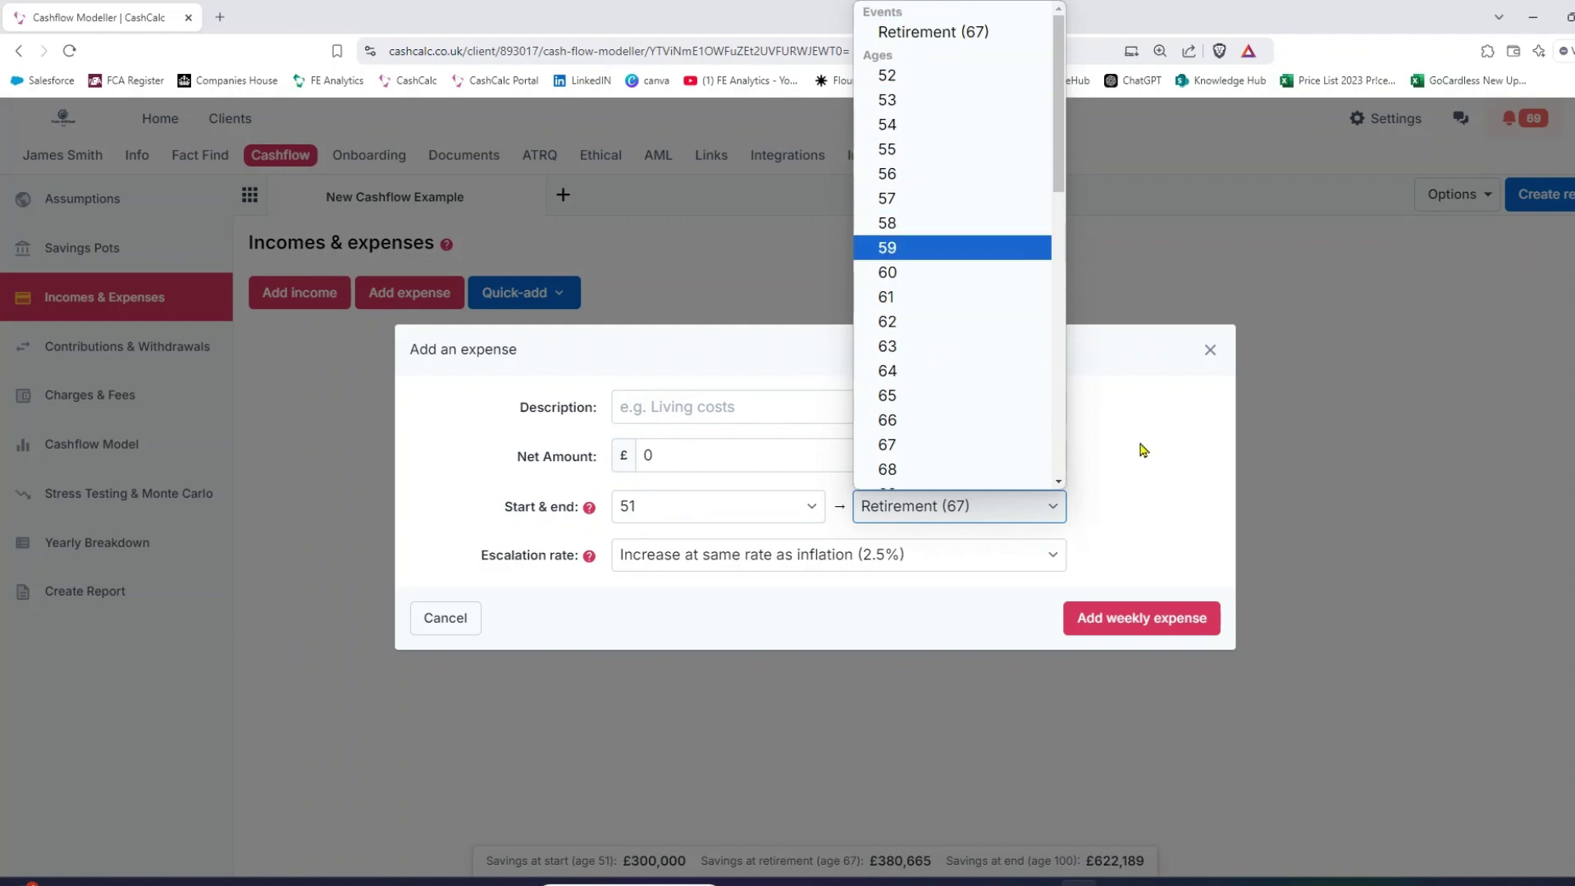
left_click(761, 615)
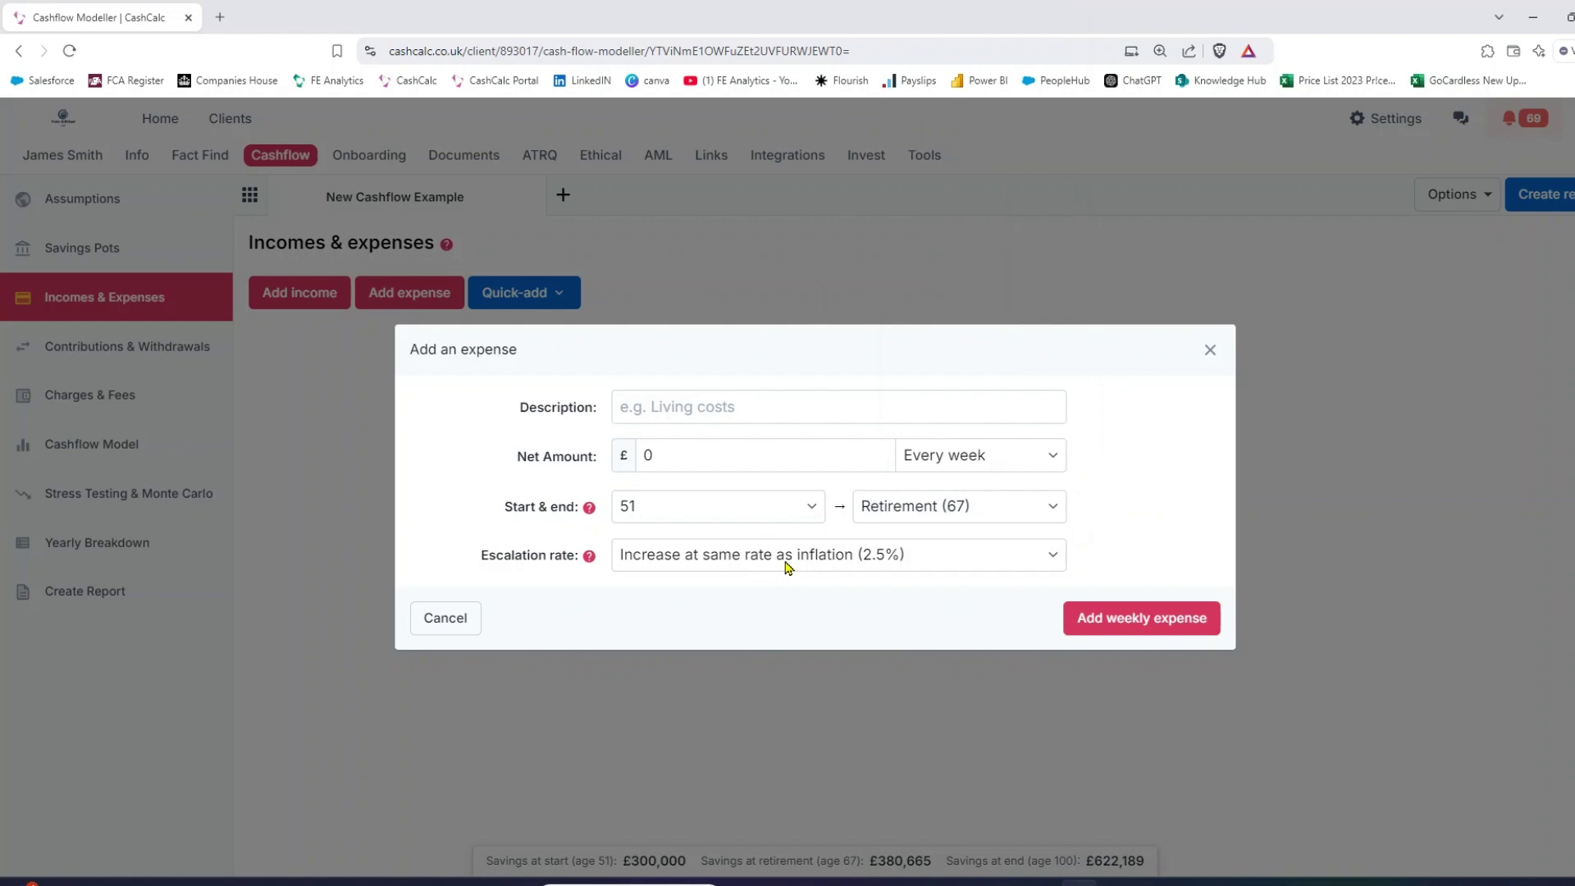
left_click(1210, 350)
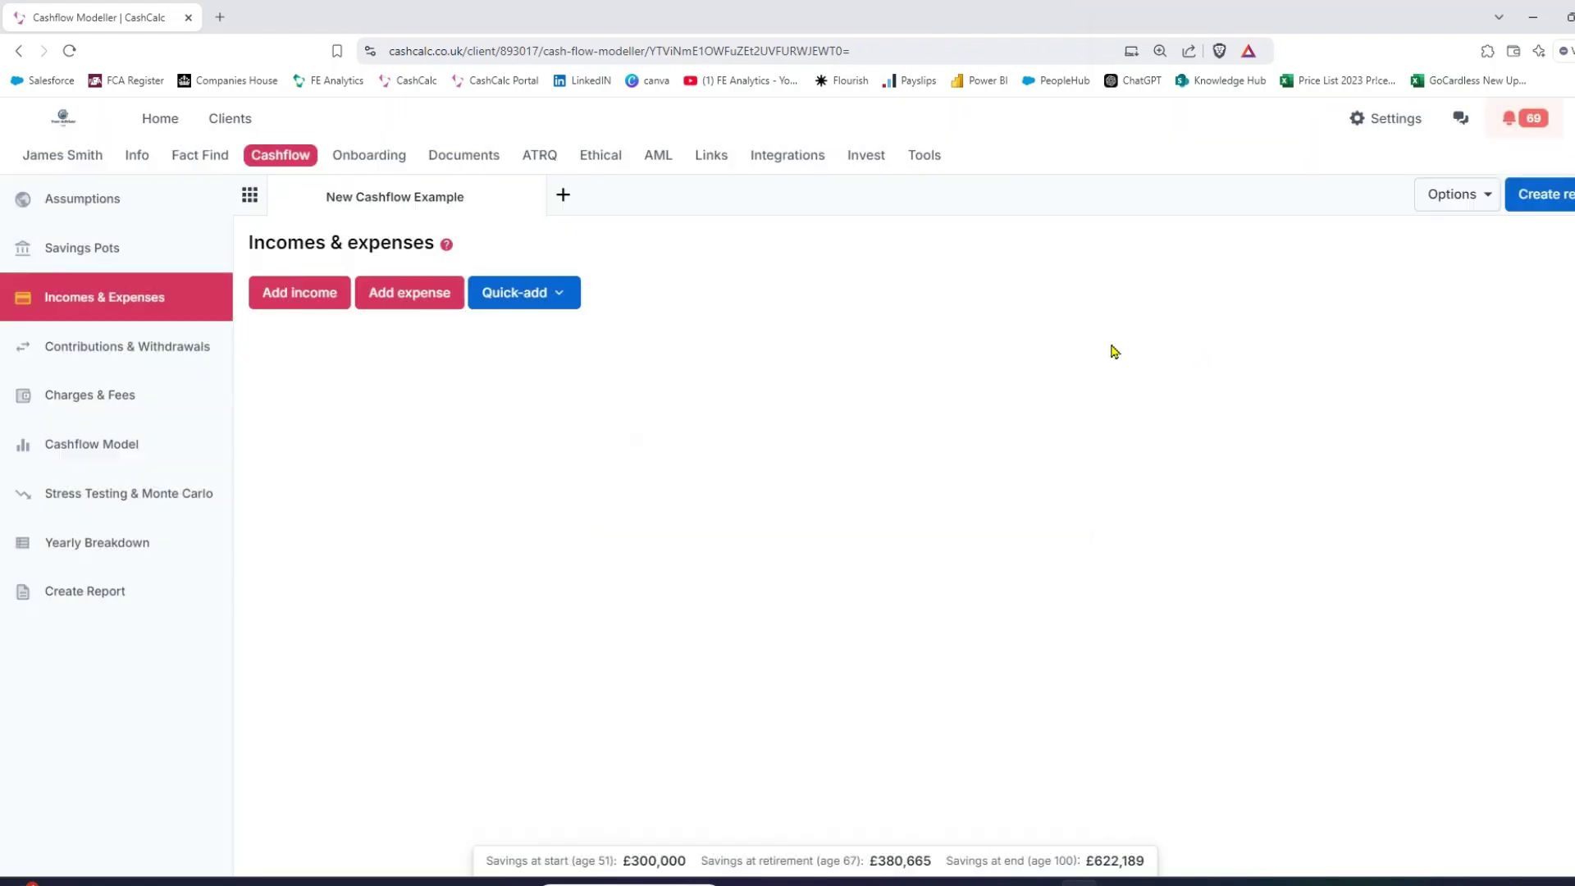
left_click(548, 300)
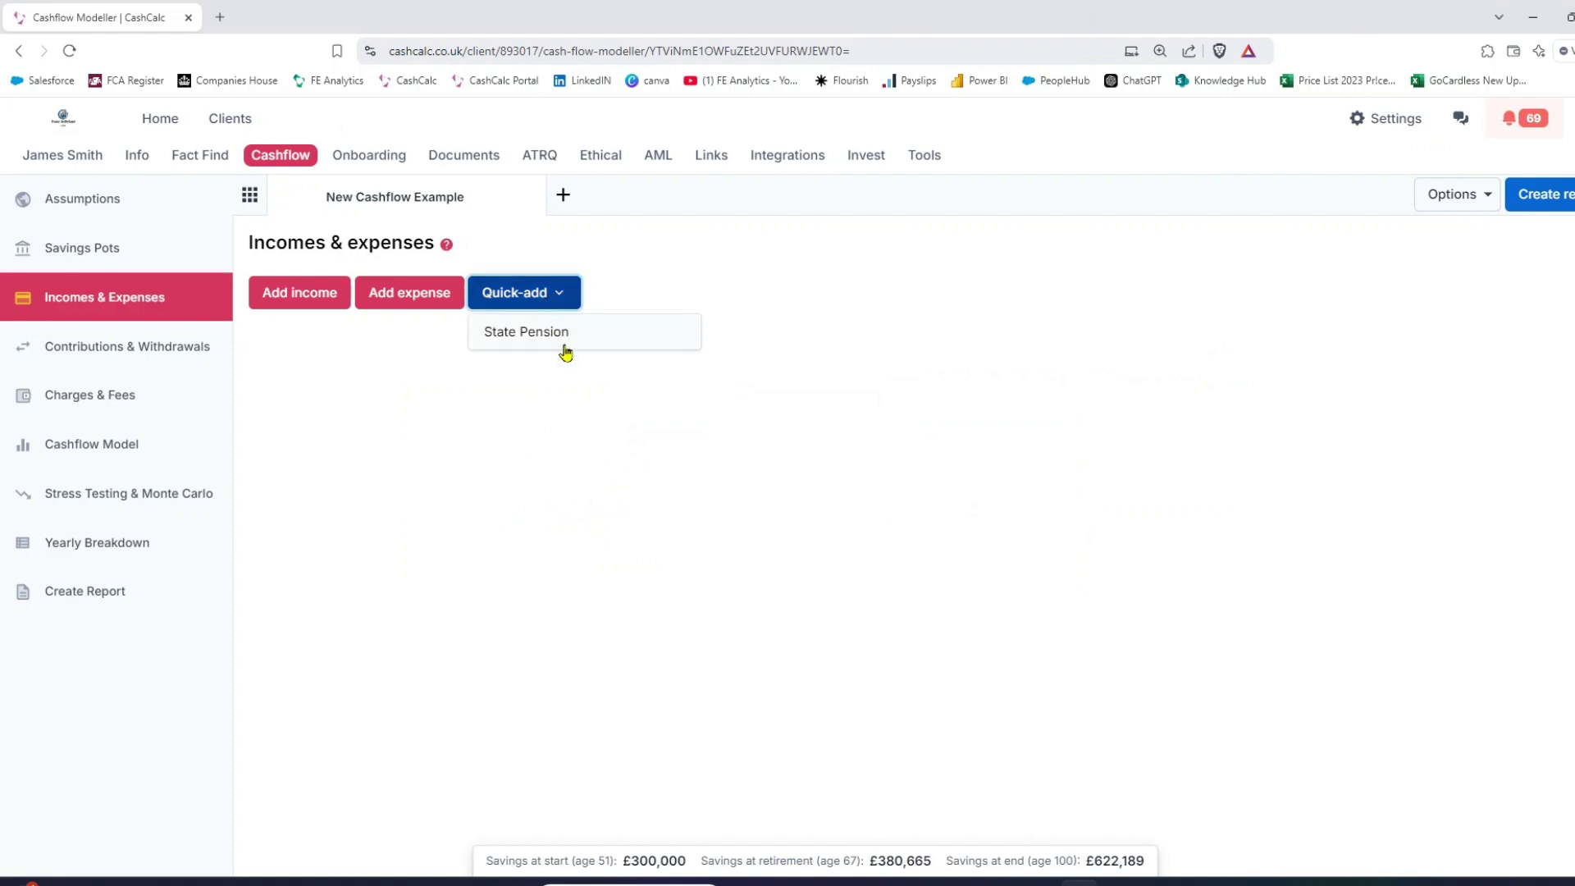
Step: Examine the target pot, External Source / Employer and frequency options for a new savings contribution, and discard the entry
left_click(118, 360)
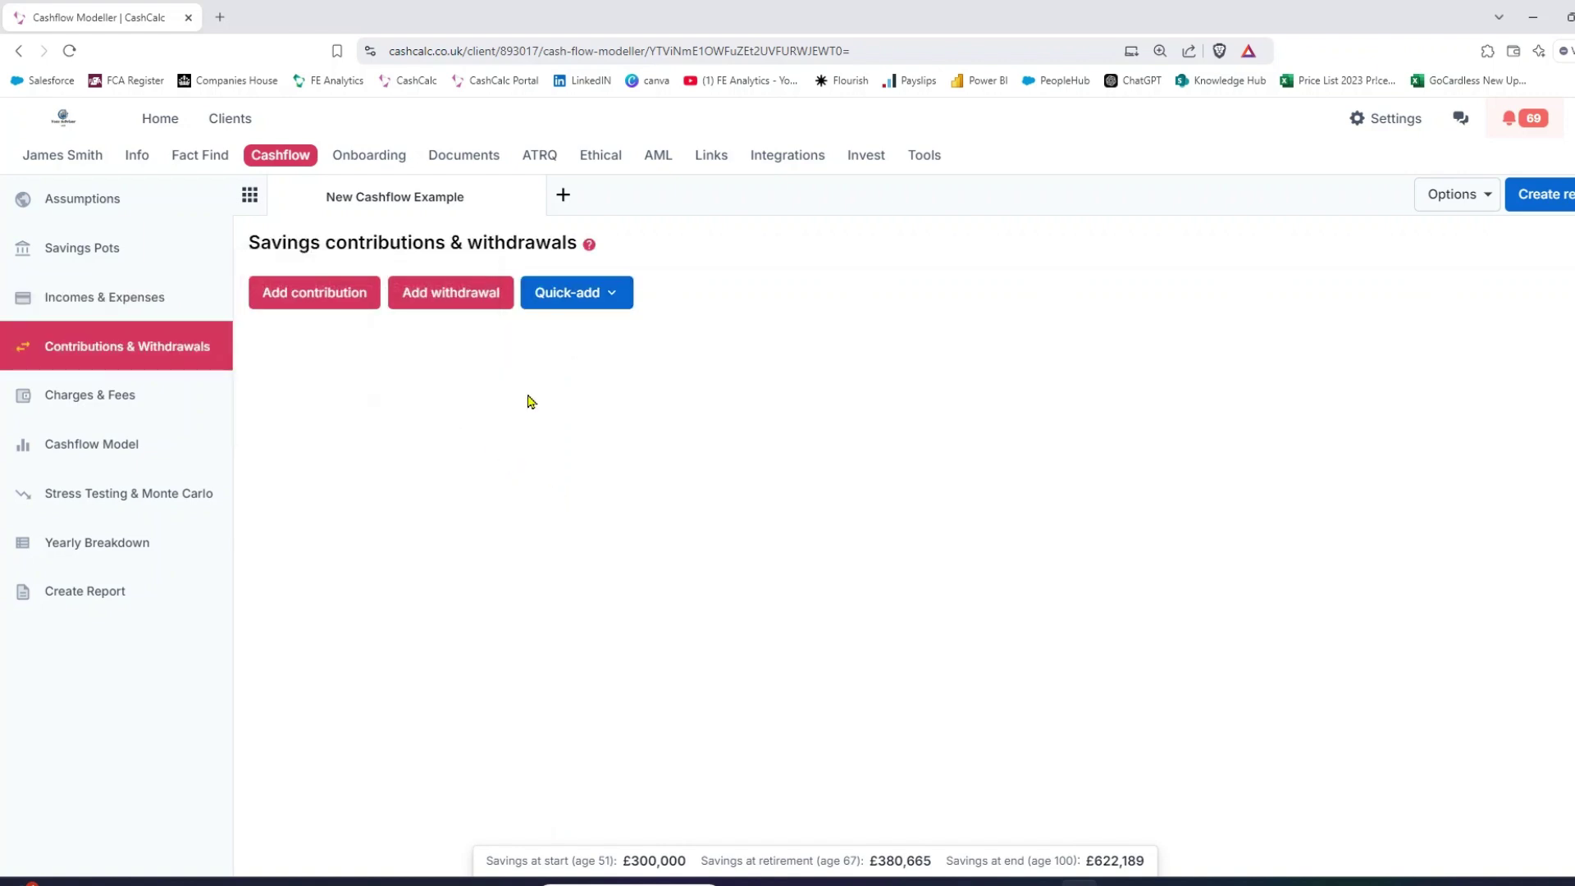
left_click(332, 301)
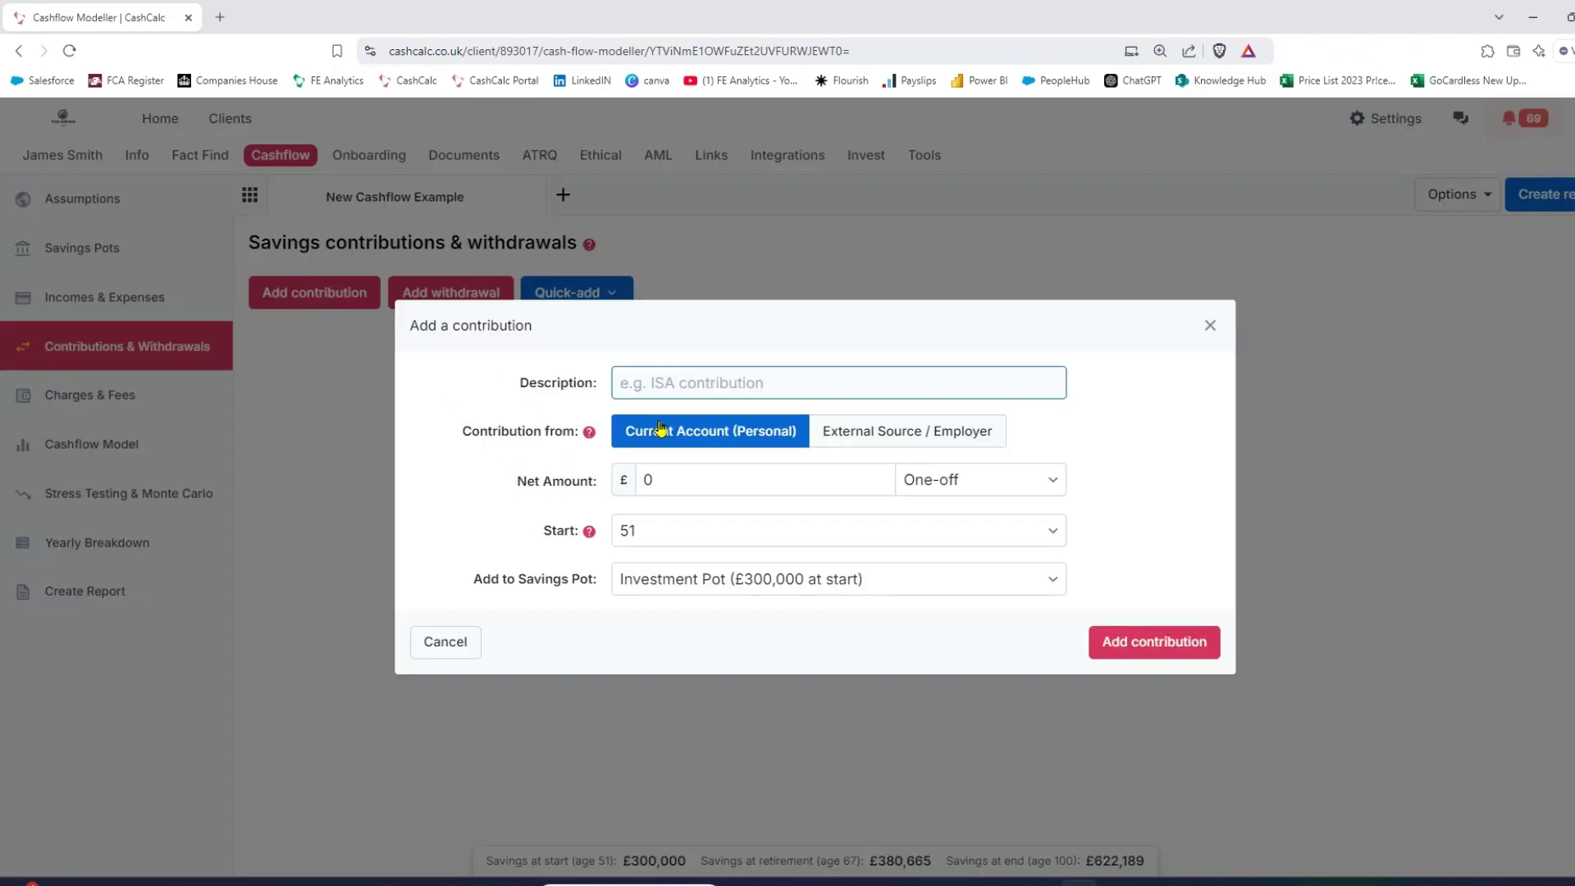
left_click(748, 590)
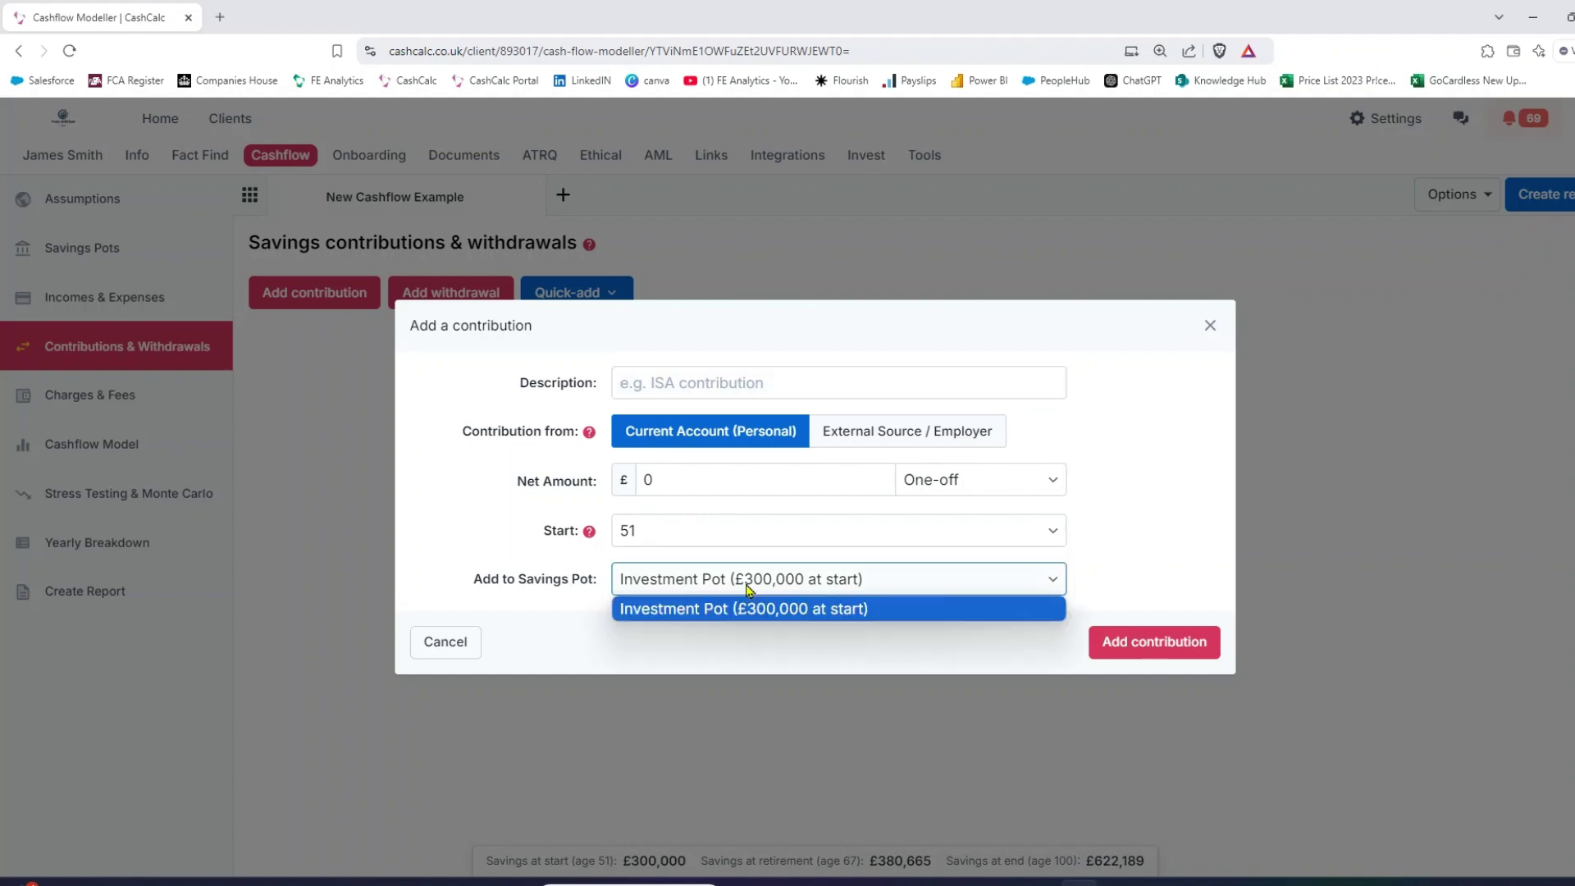
left_click(604, 587)
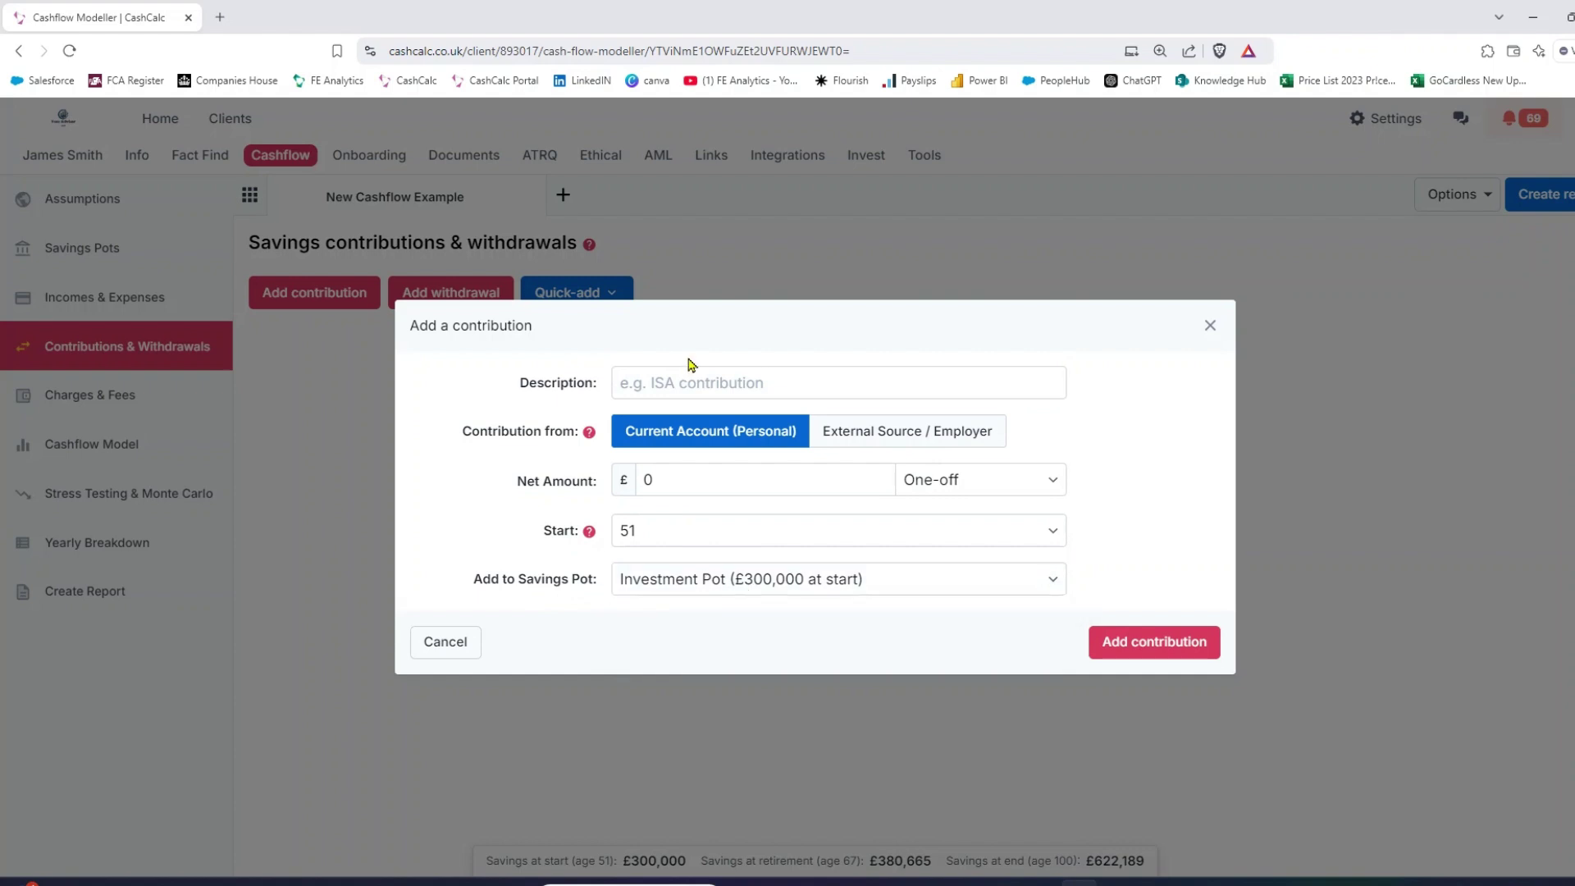
left_click(671, 388)
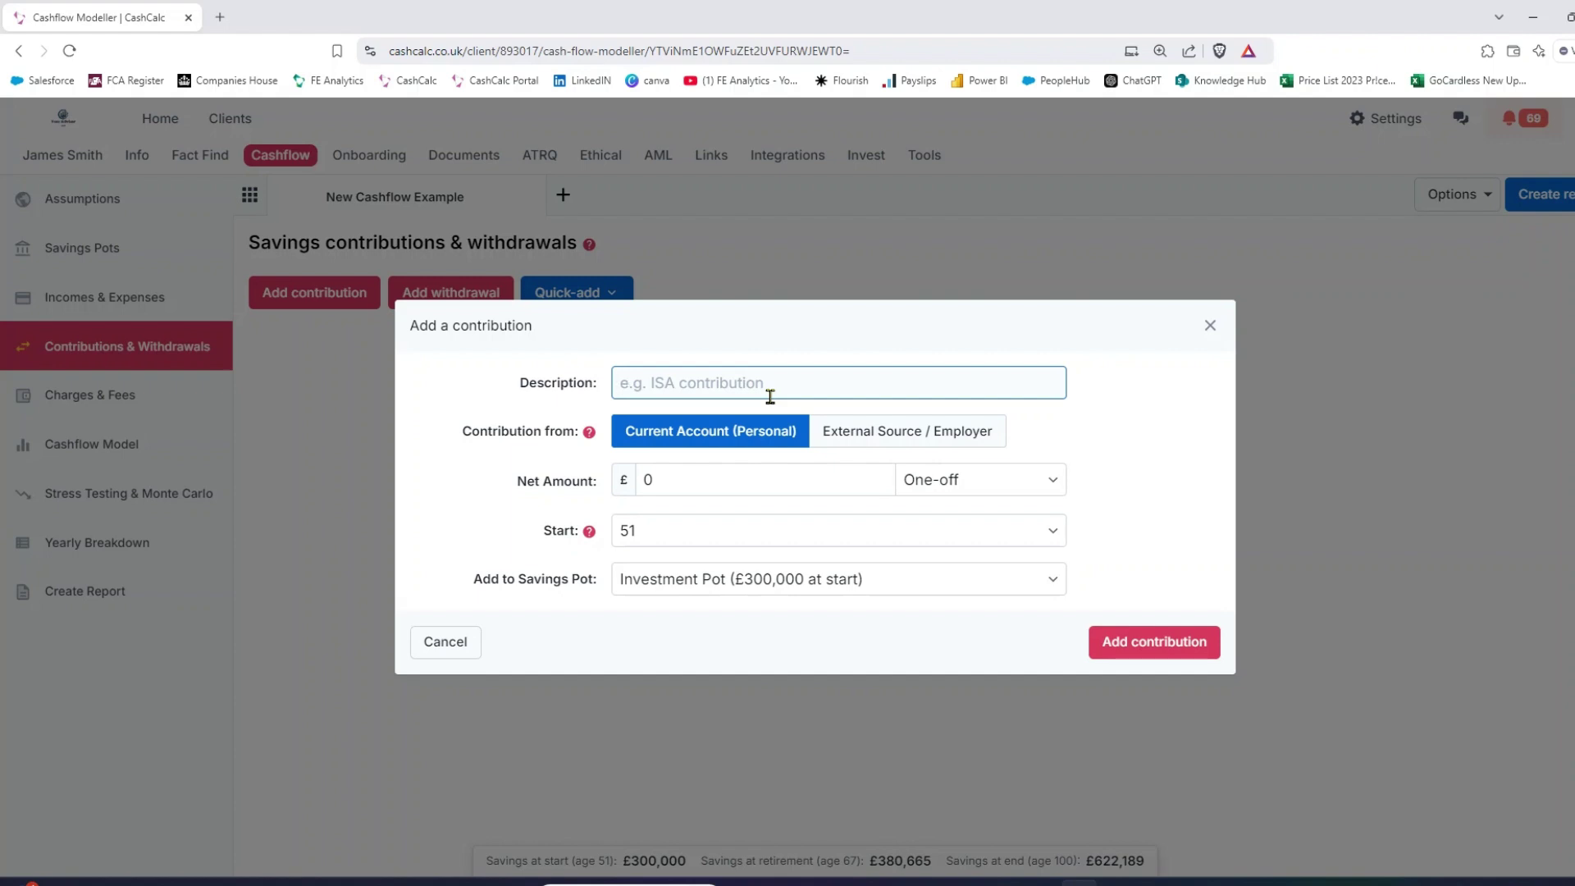
left_click(887, 439)
left_click(665, 474)
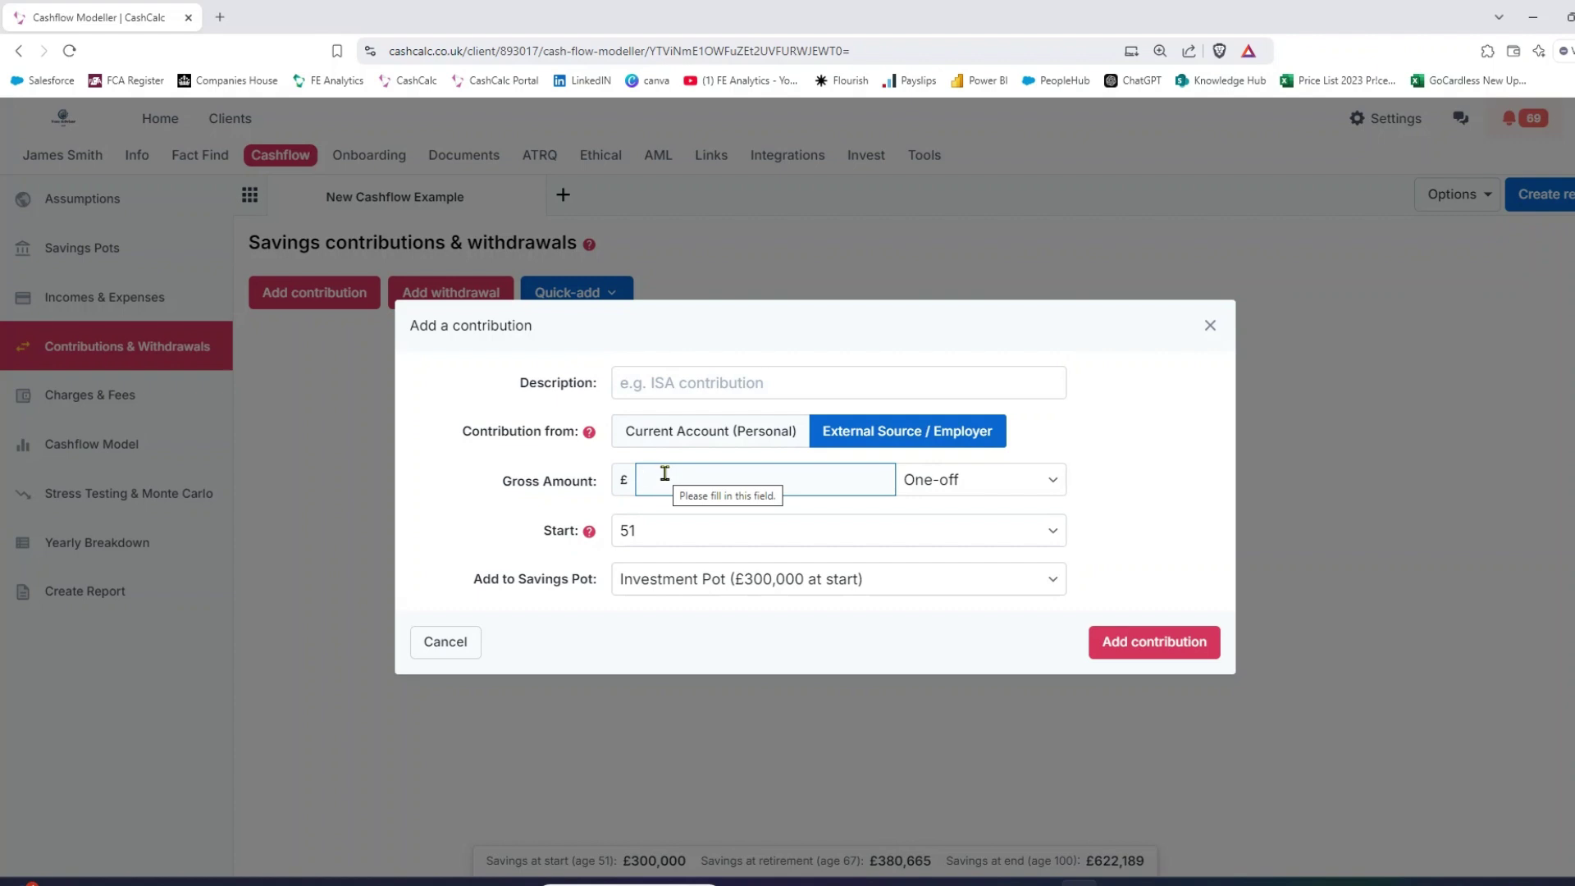
left_click(992, 487)
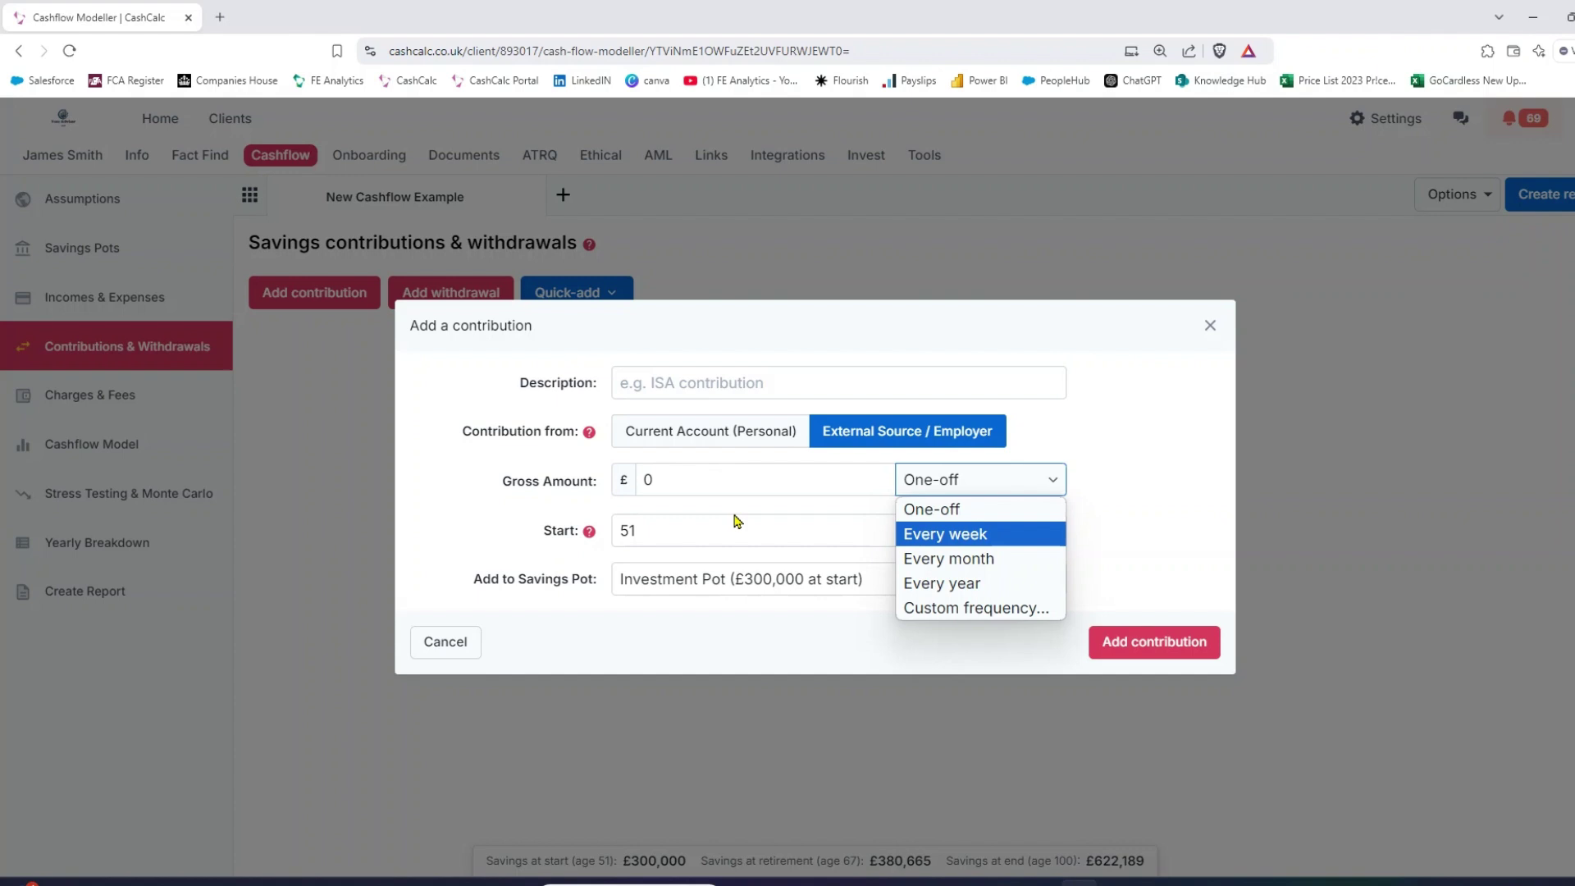
left_click(1210, 326)
left_click(1210, 326)
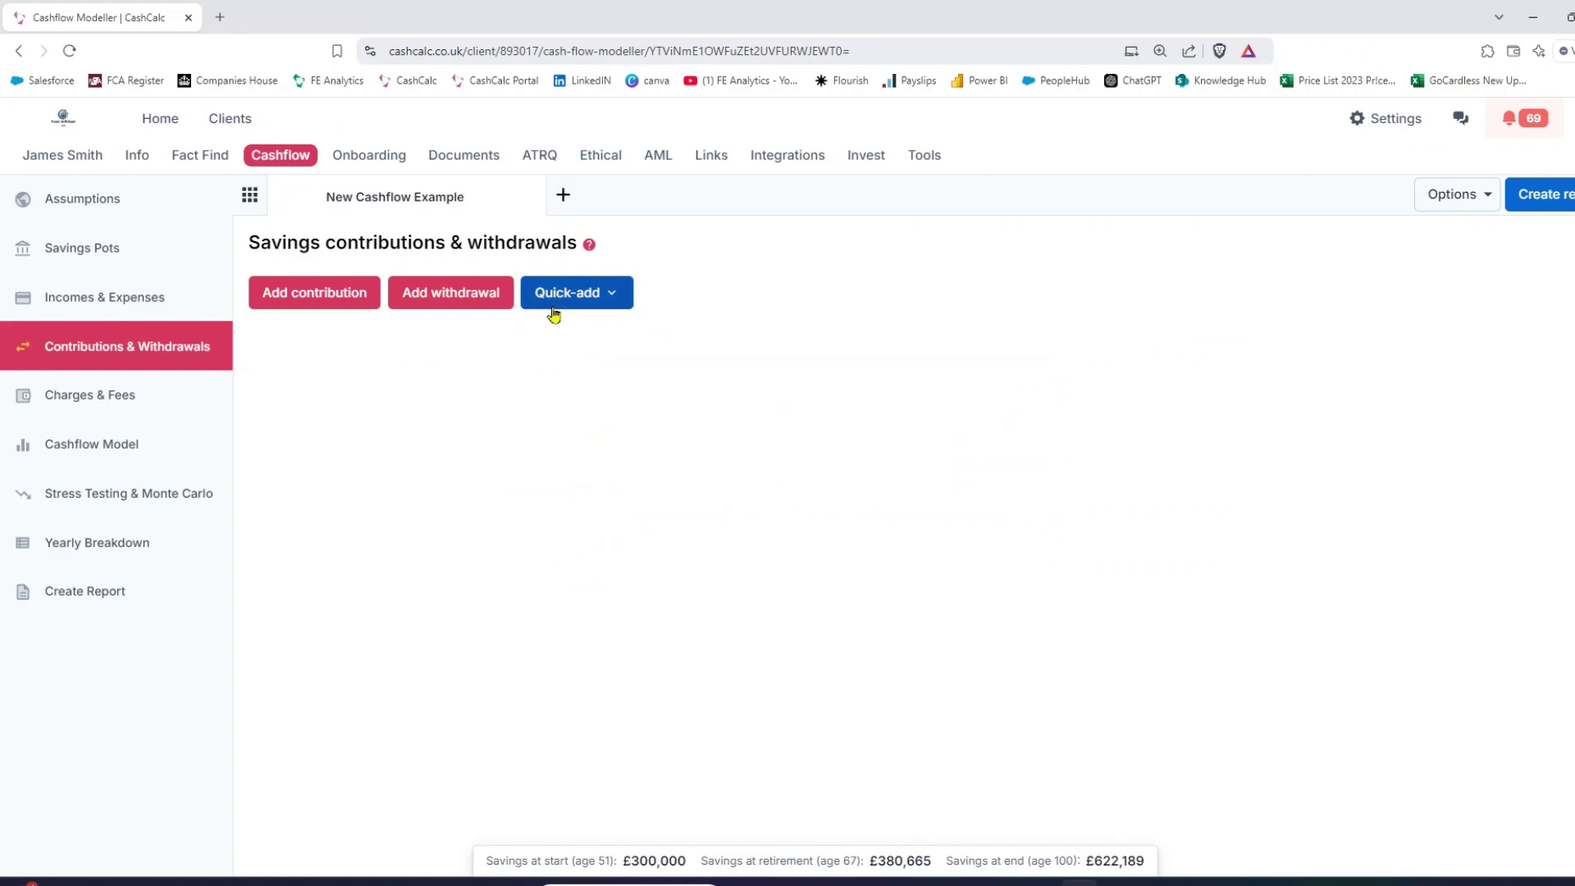
Step: Examine the options for a new savings withdrawal, discard the entry, and view the Charges & Fees section
left_click(448, 301)
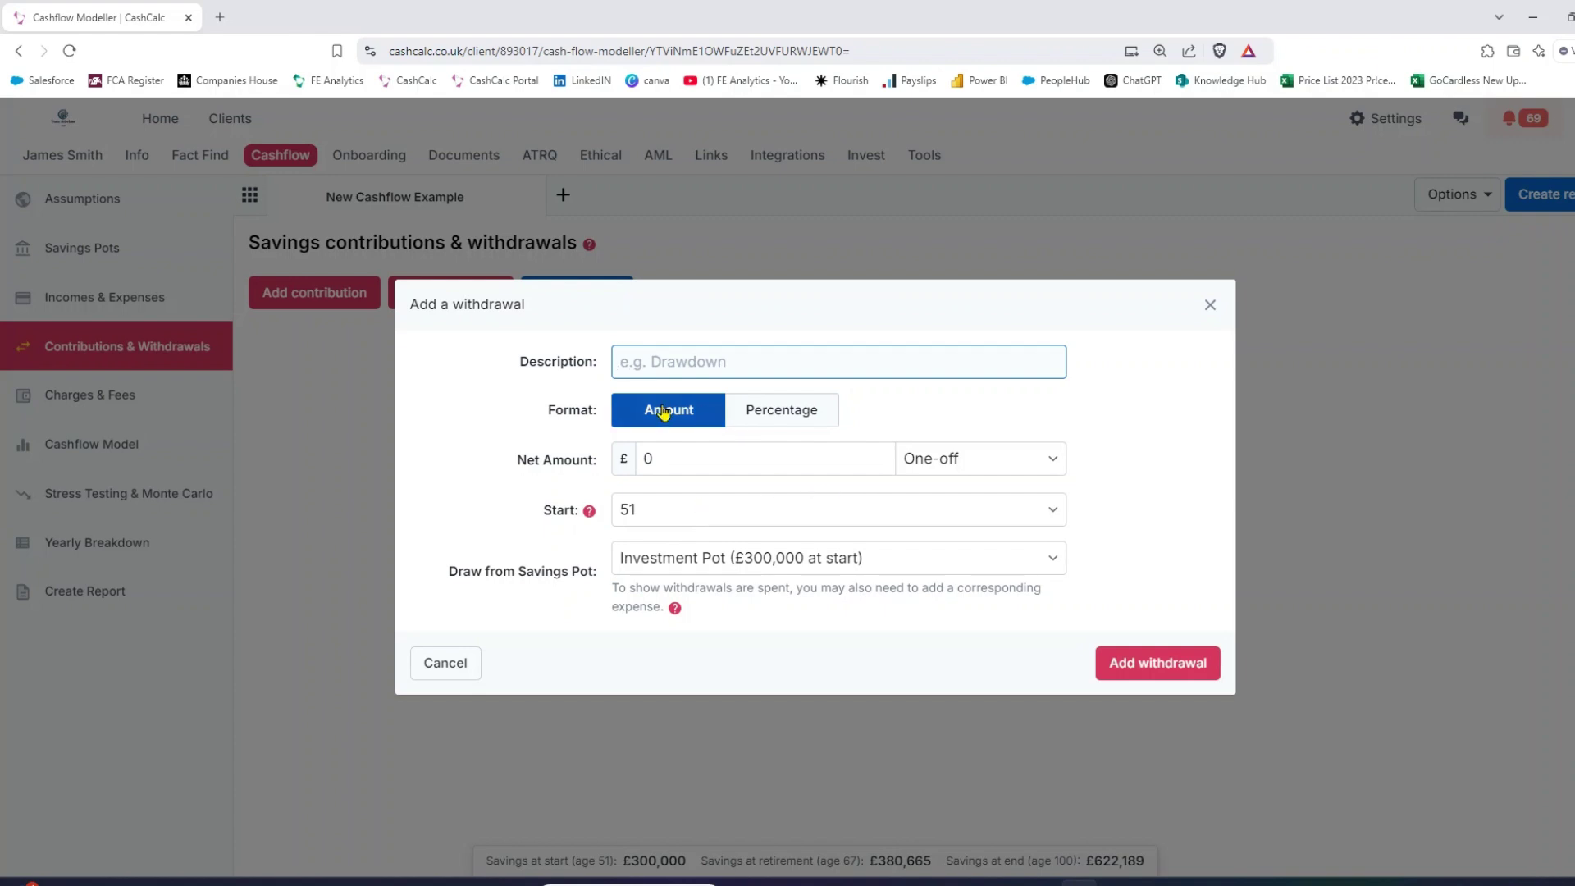
left_click(1207, 303)
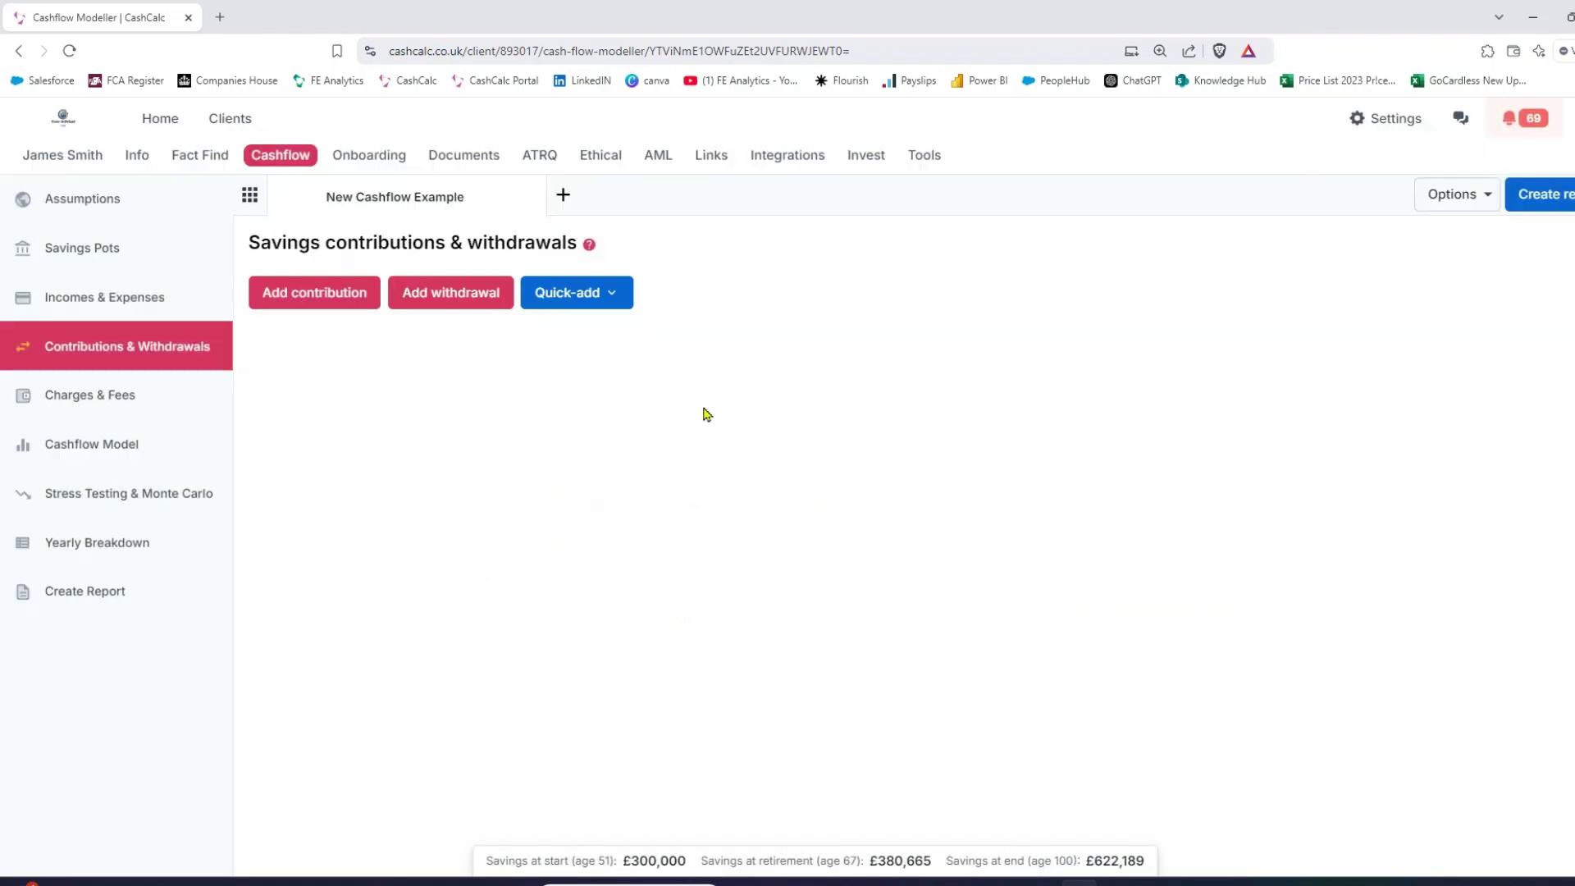
left_click(101, 397)
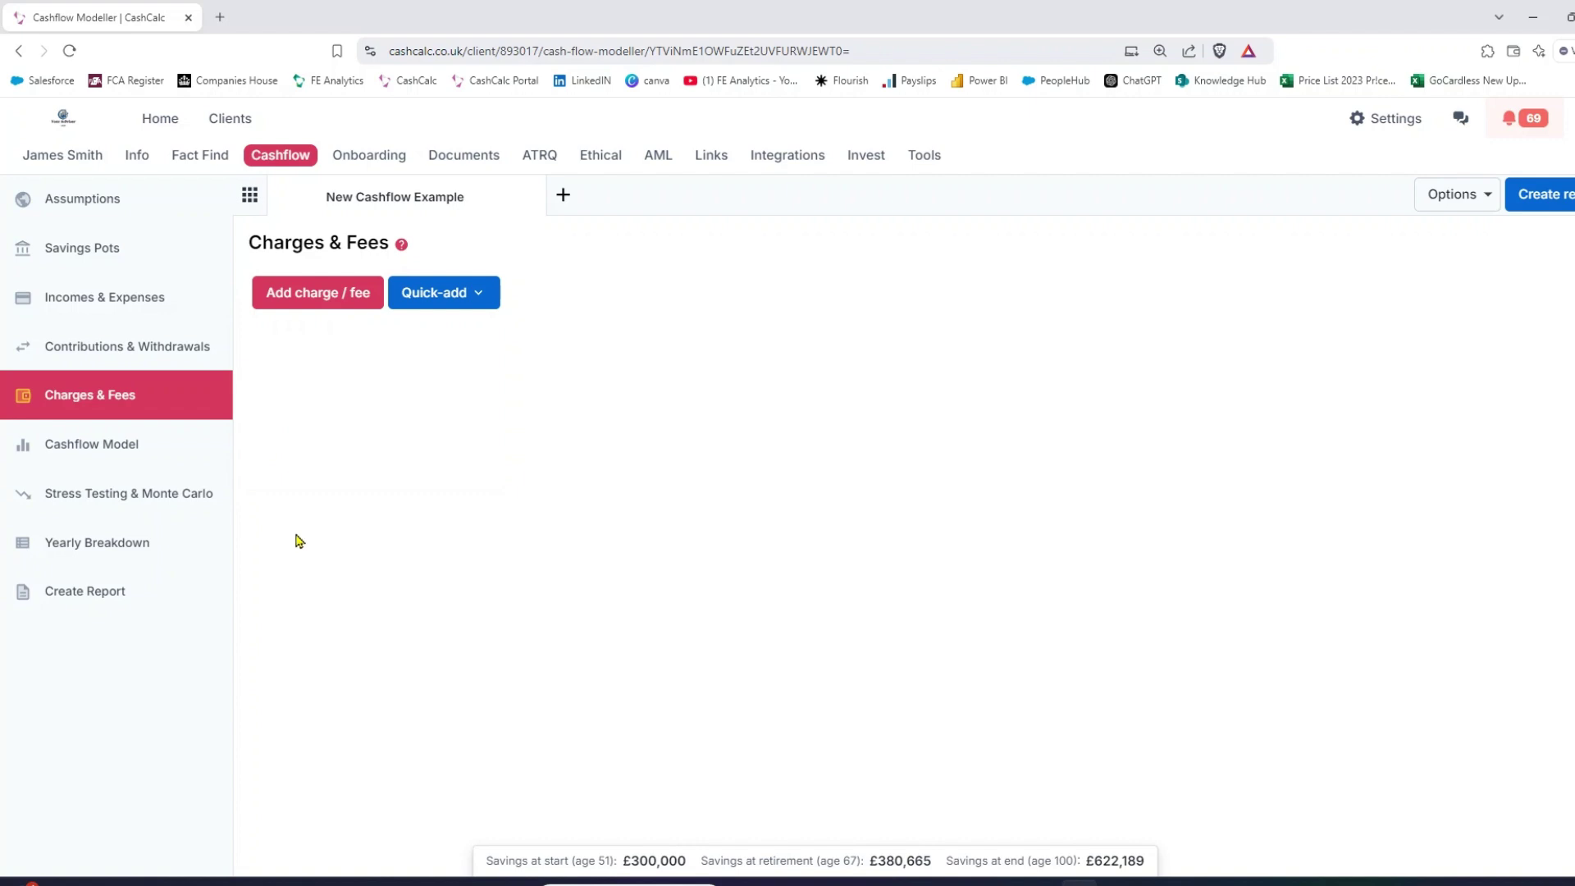
Step: Examine the cashflow model's Savings over time and Money in vs. Money out charts for New Cashflow Example
left_click(137, 450)
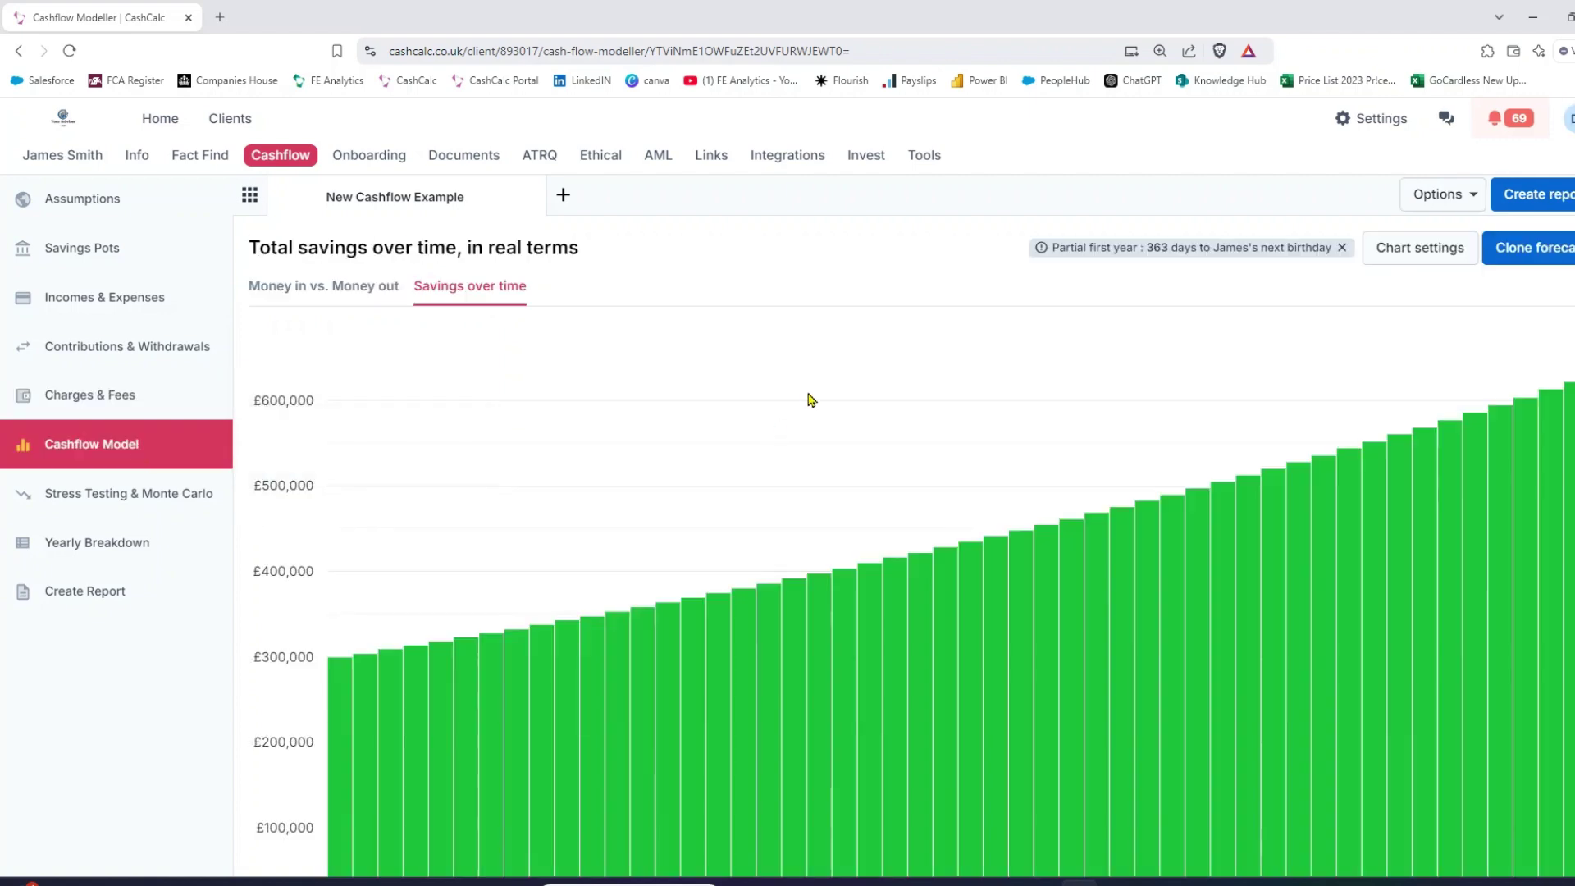
scroll(809, 397, "down", 2)
mouse_move(345, 533)
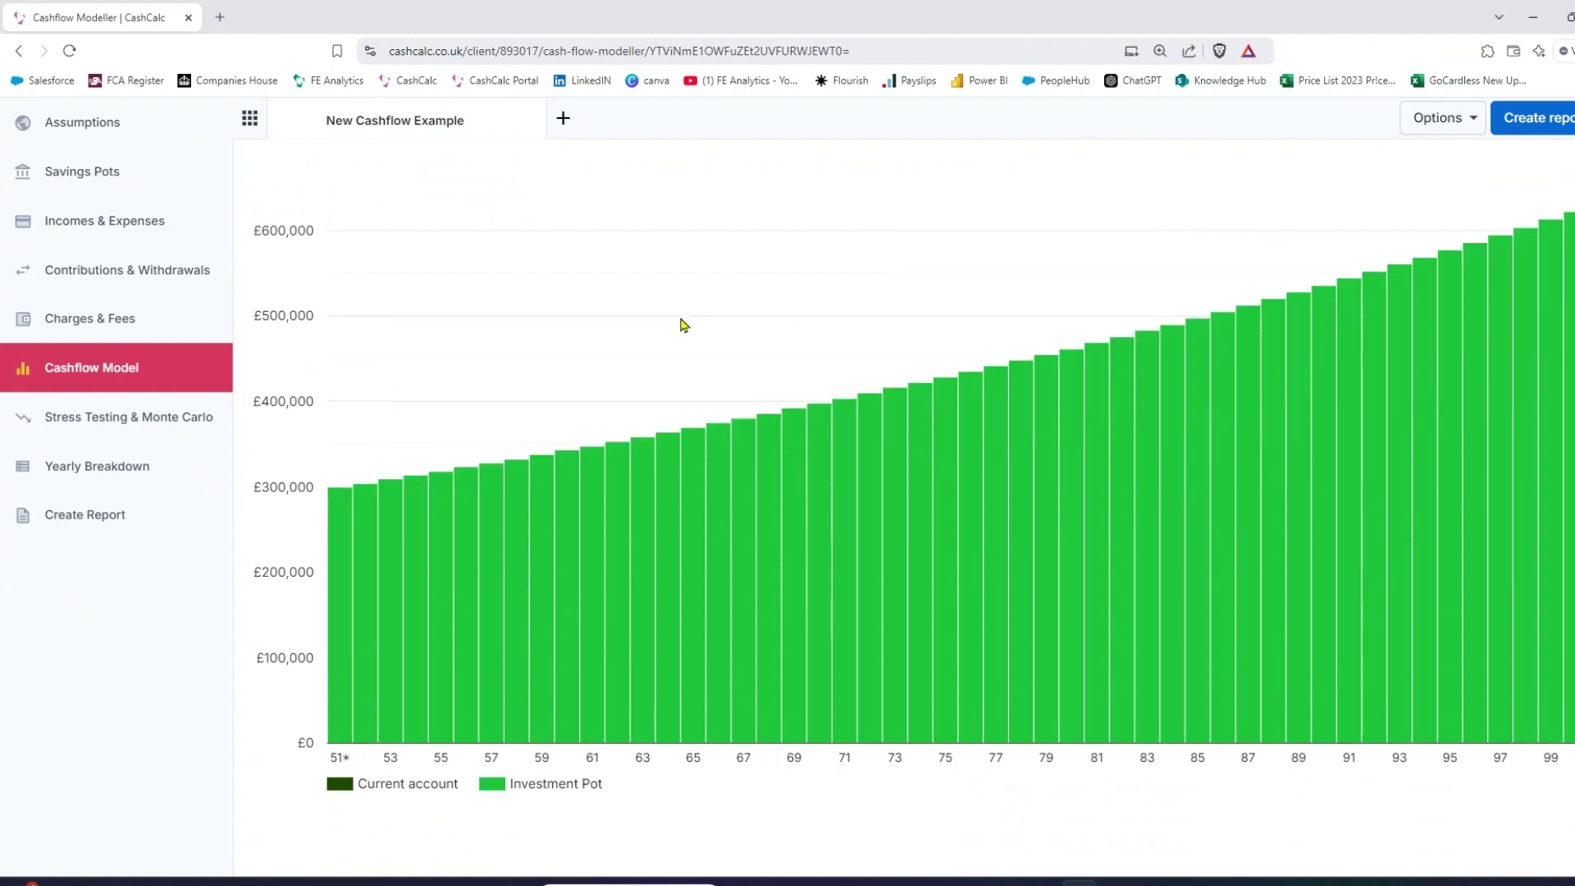
scroll(682, 323, "up", 3)
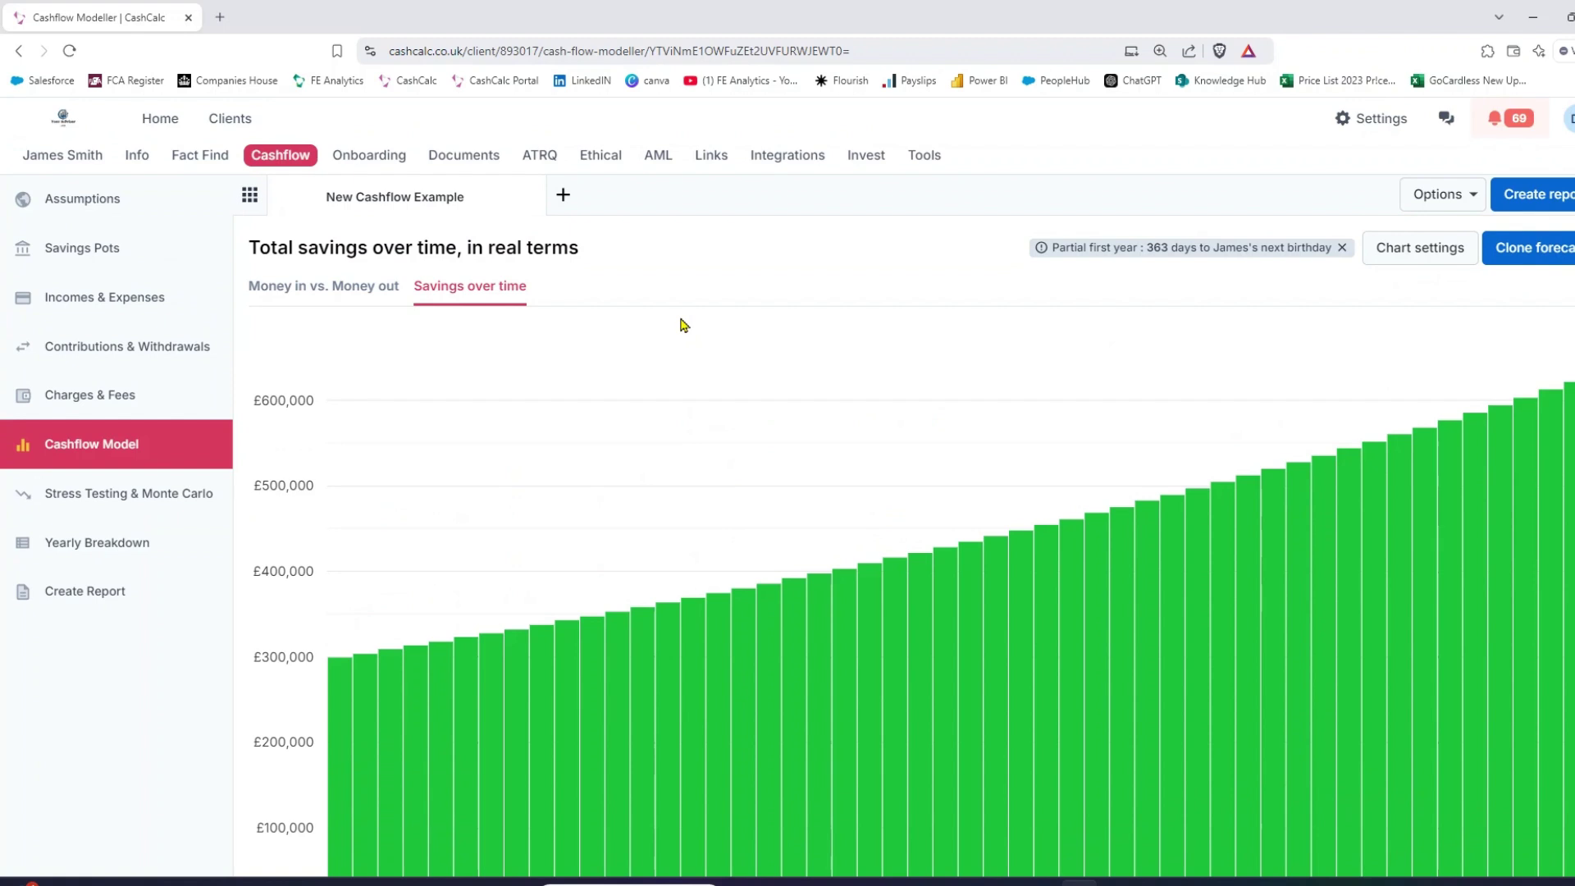
left_click(341, 290)
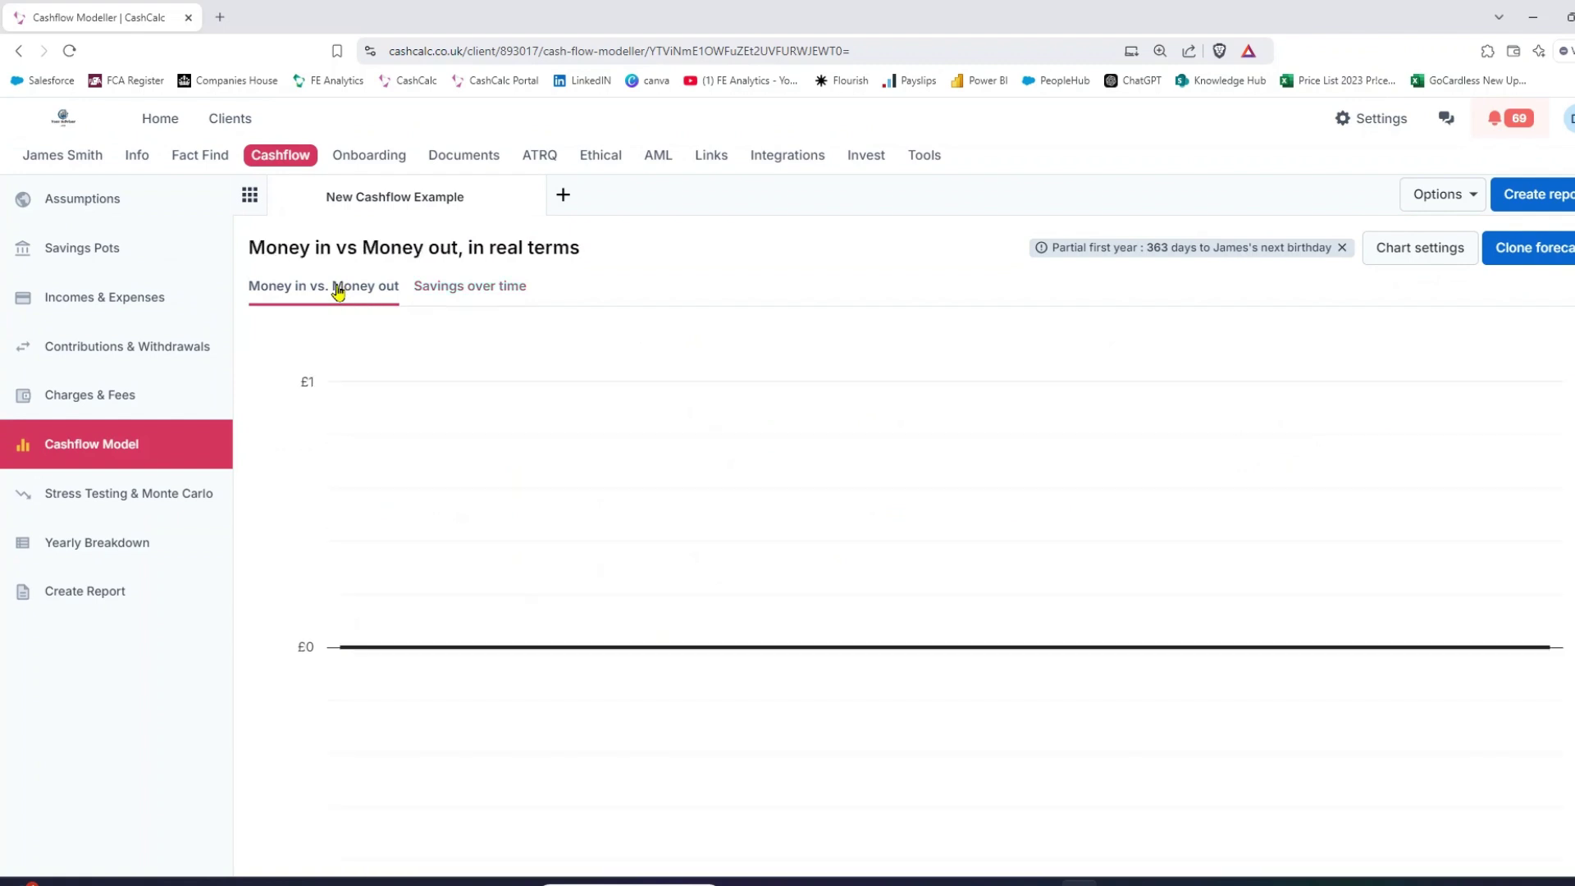
left_click(433, 287)
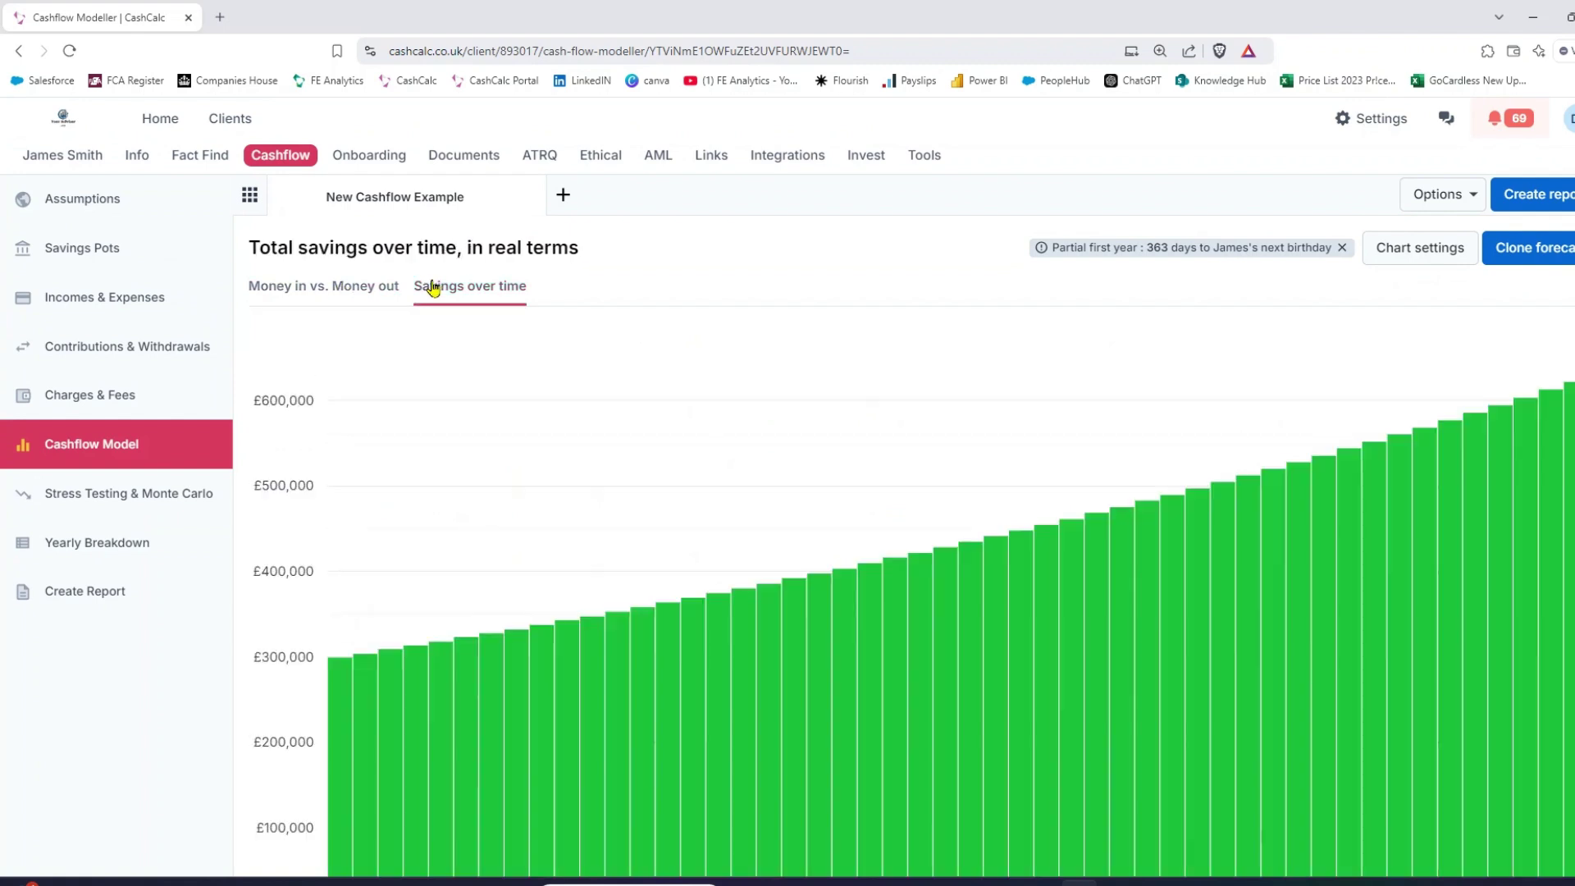
scroll(529, 345, "down", 1)
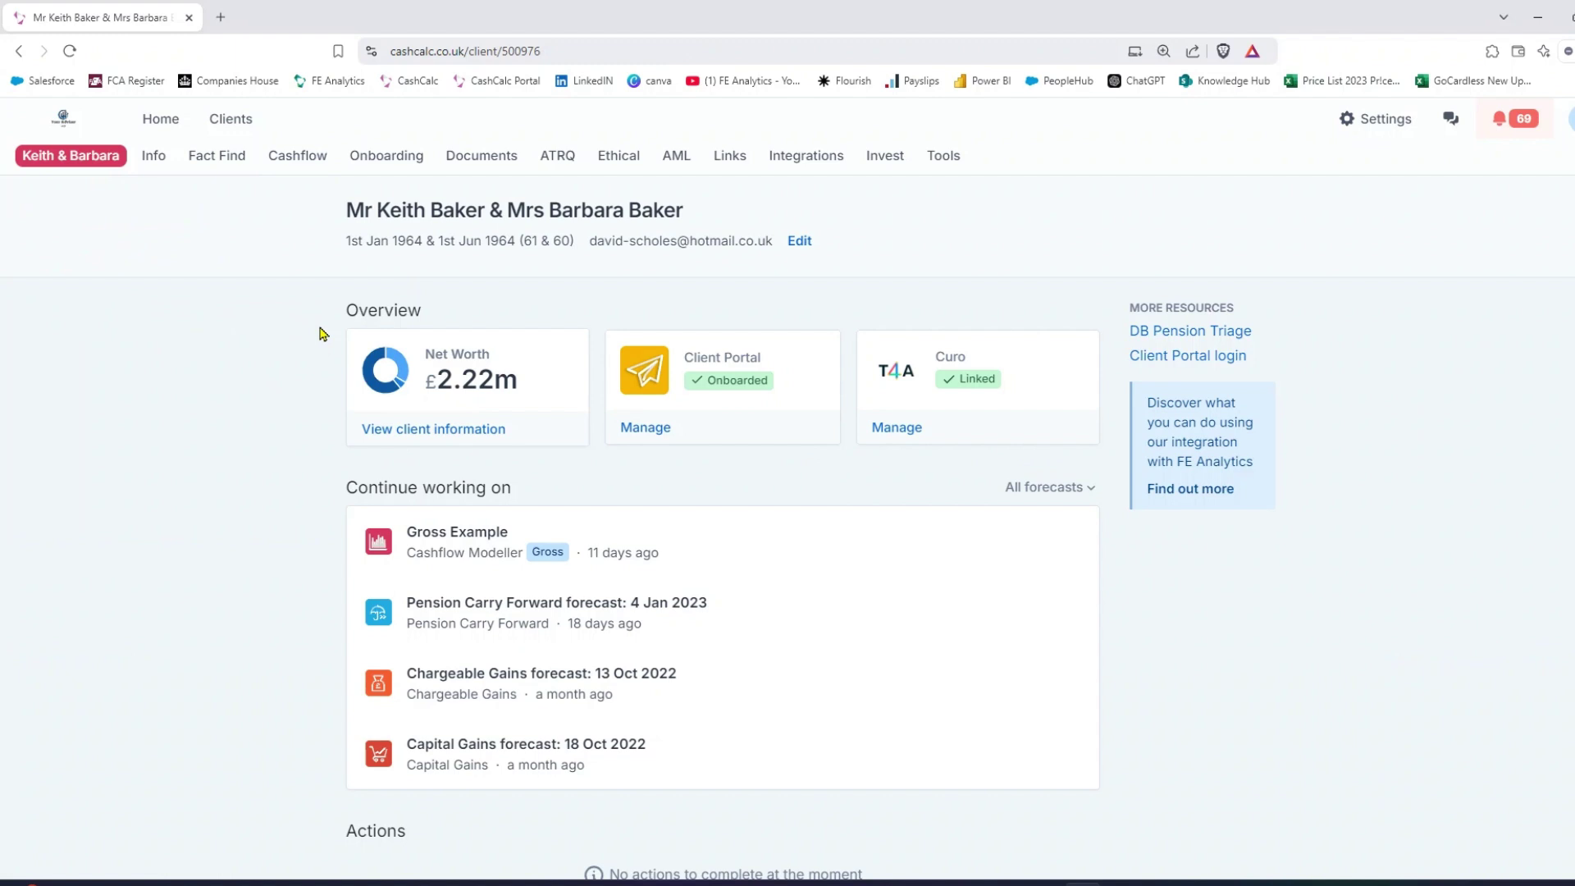
Step: Review the couple's recorded investments, pensions, assets, incomes and expenses in their client information
left_click(150, 160)
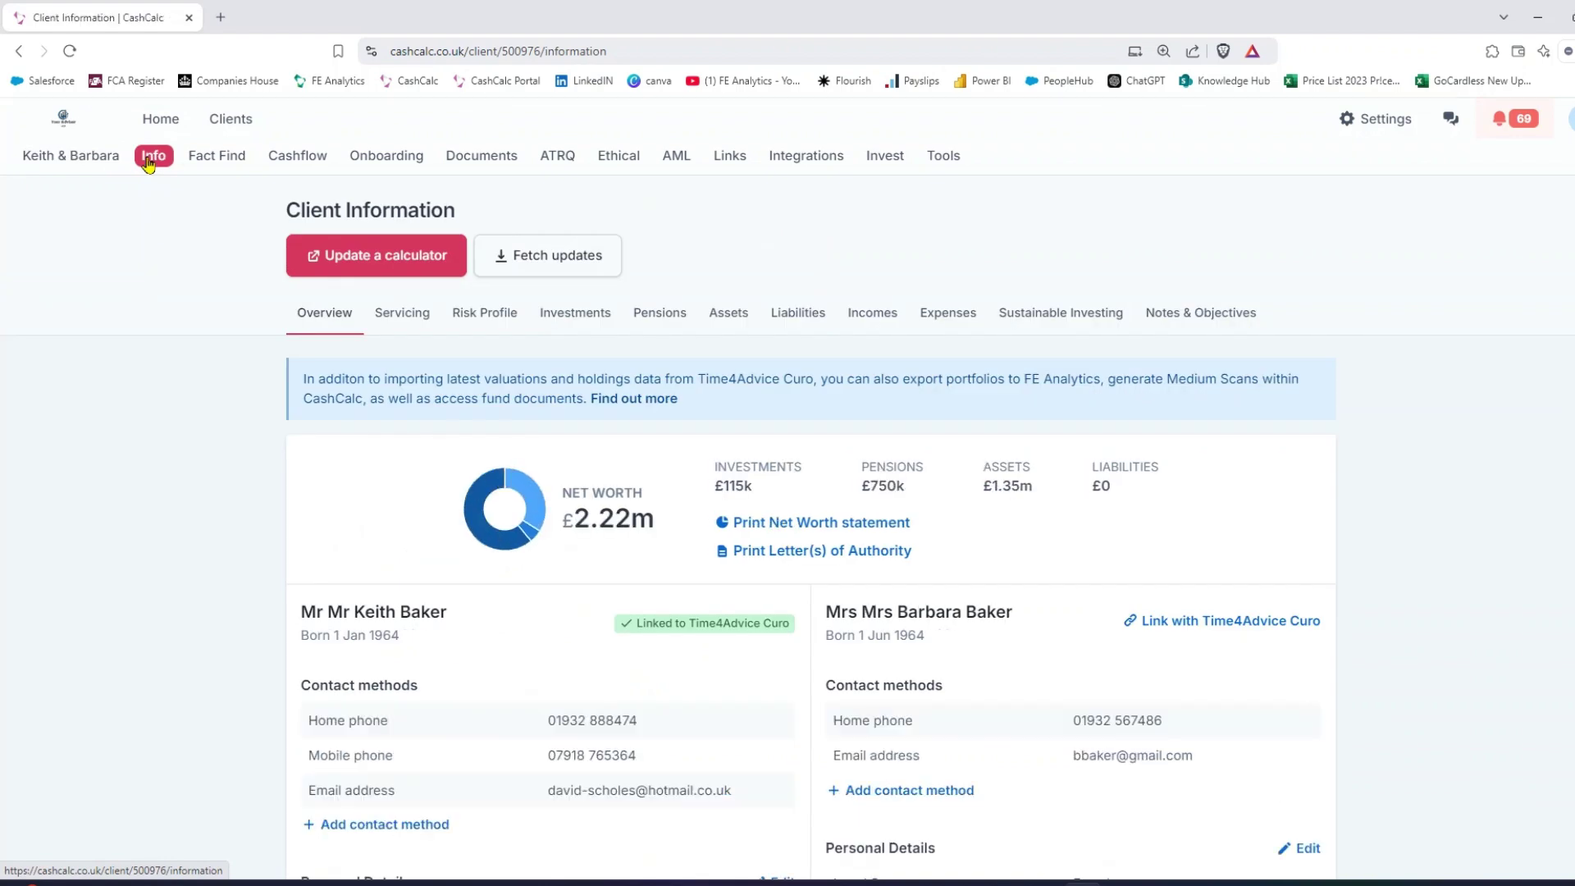
left_click(578, 325)
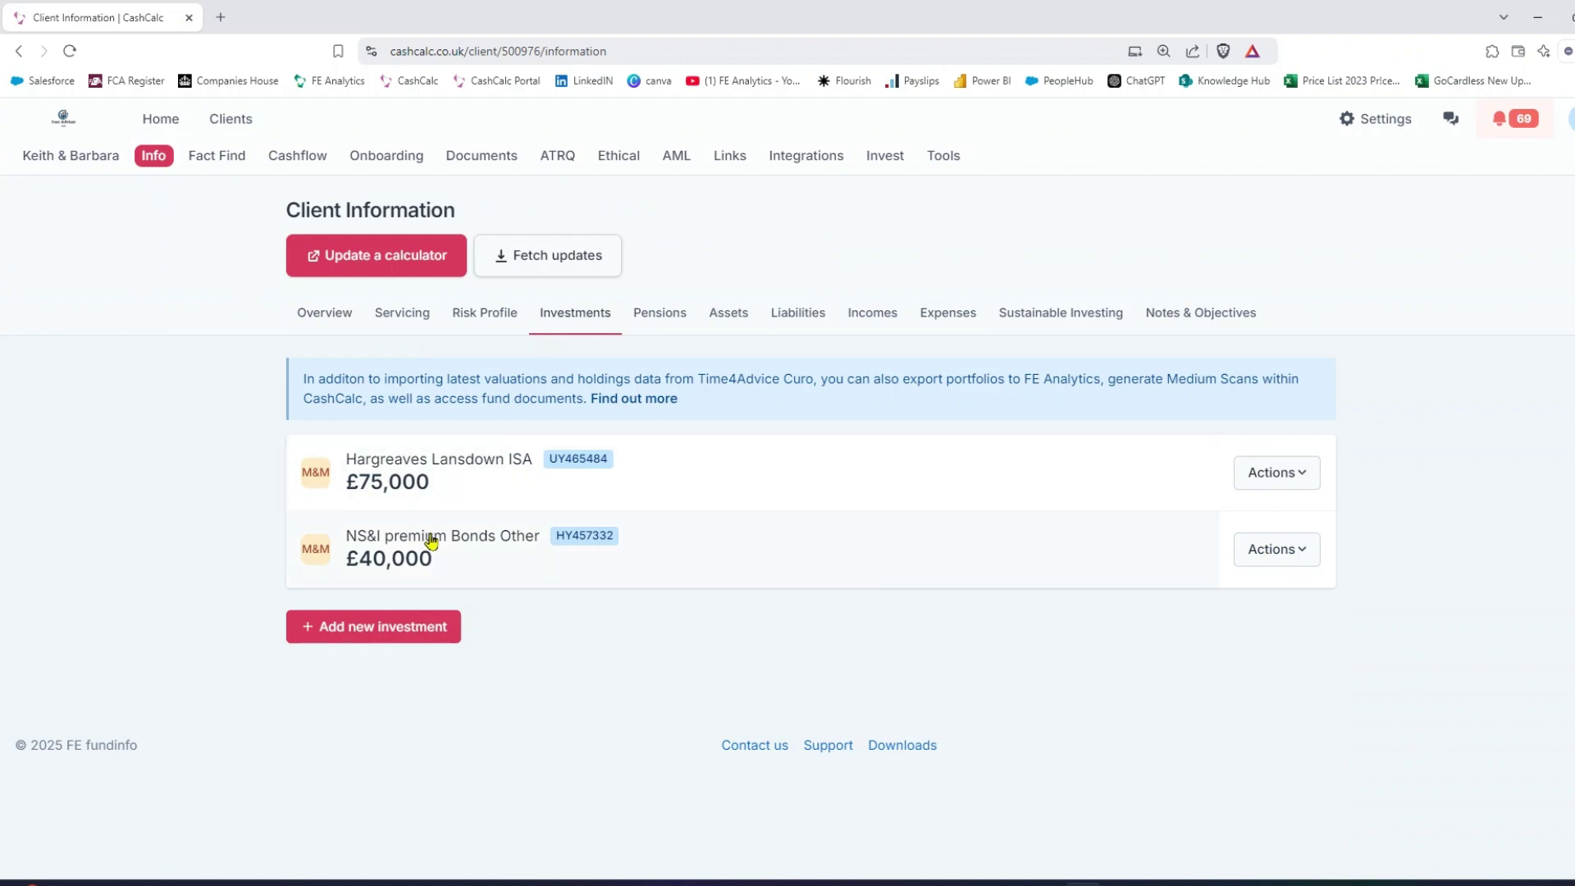
left_click(667, 317)
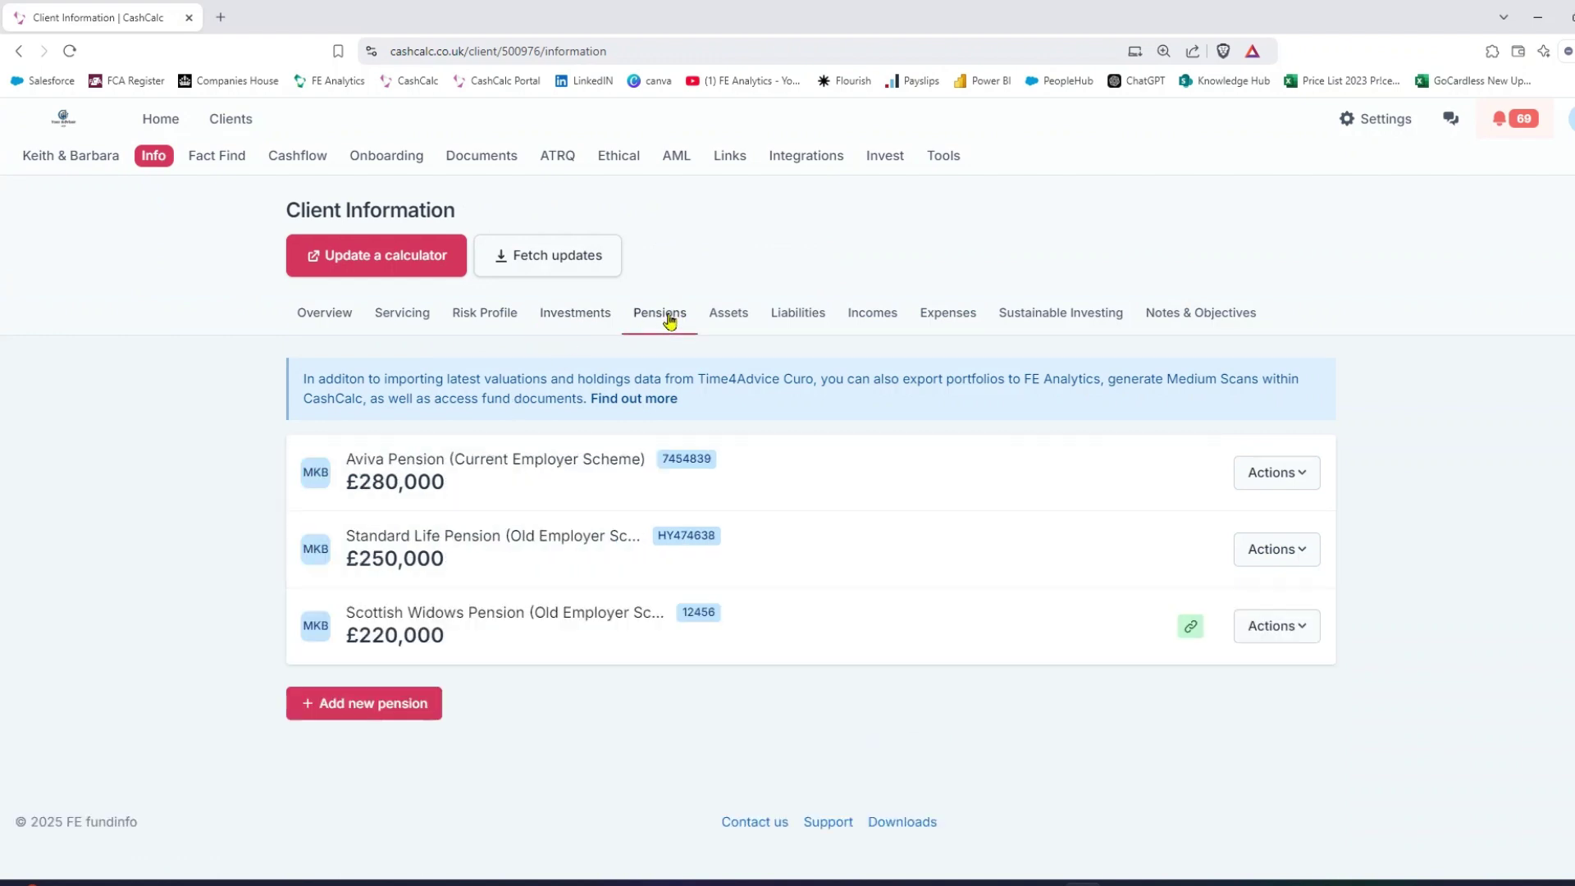
left_click(729, 318)
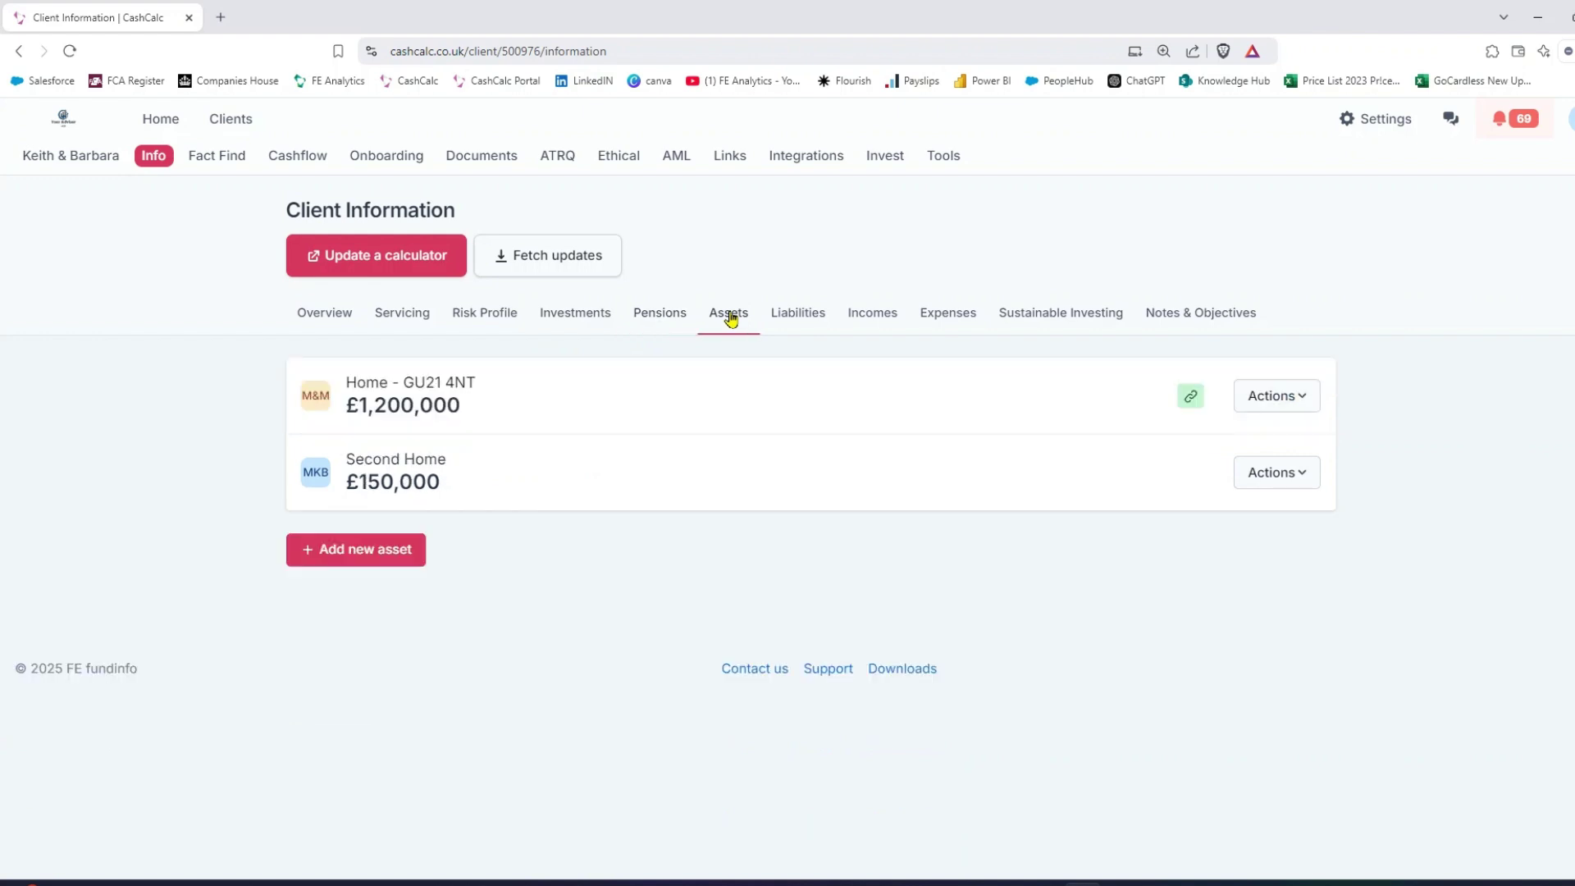
left_click(872, 322)
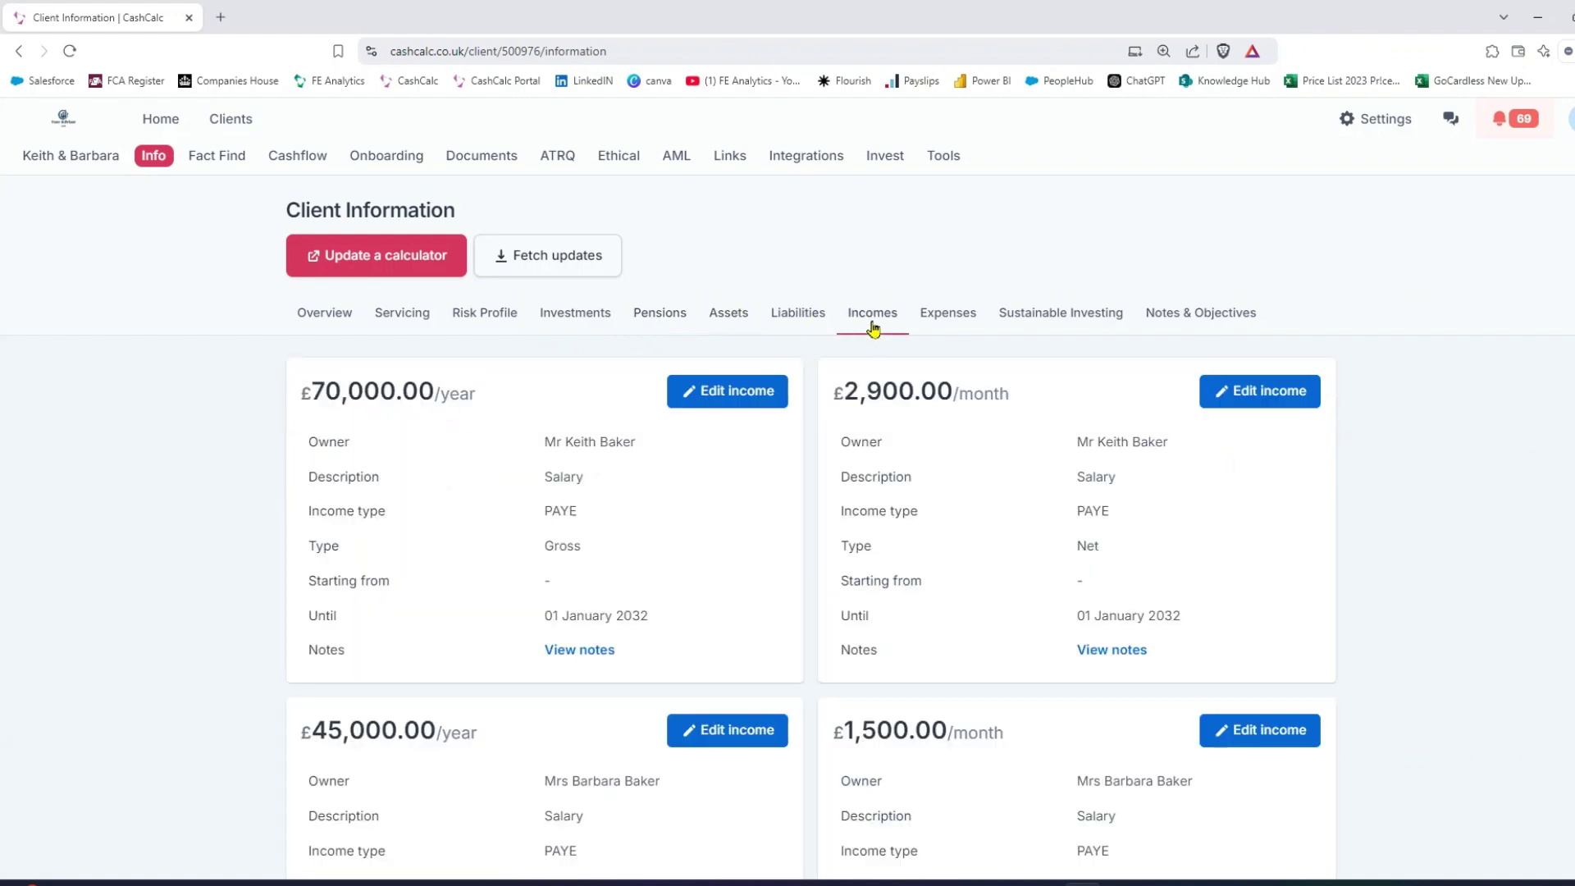
left_click(939, 323)
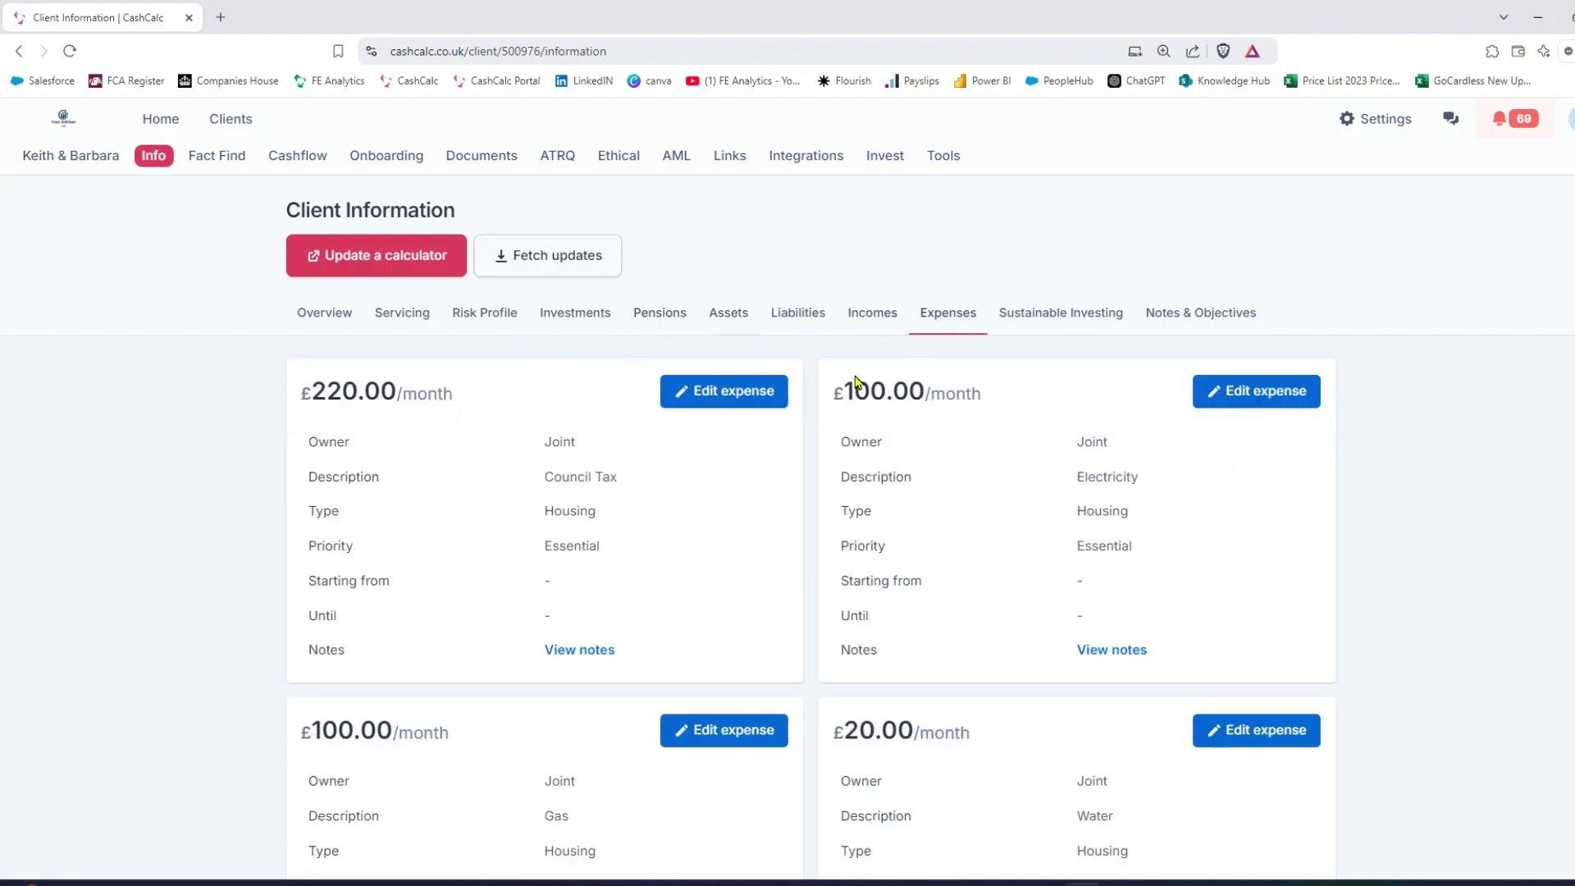
scroll(834, 382, "down", 5)
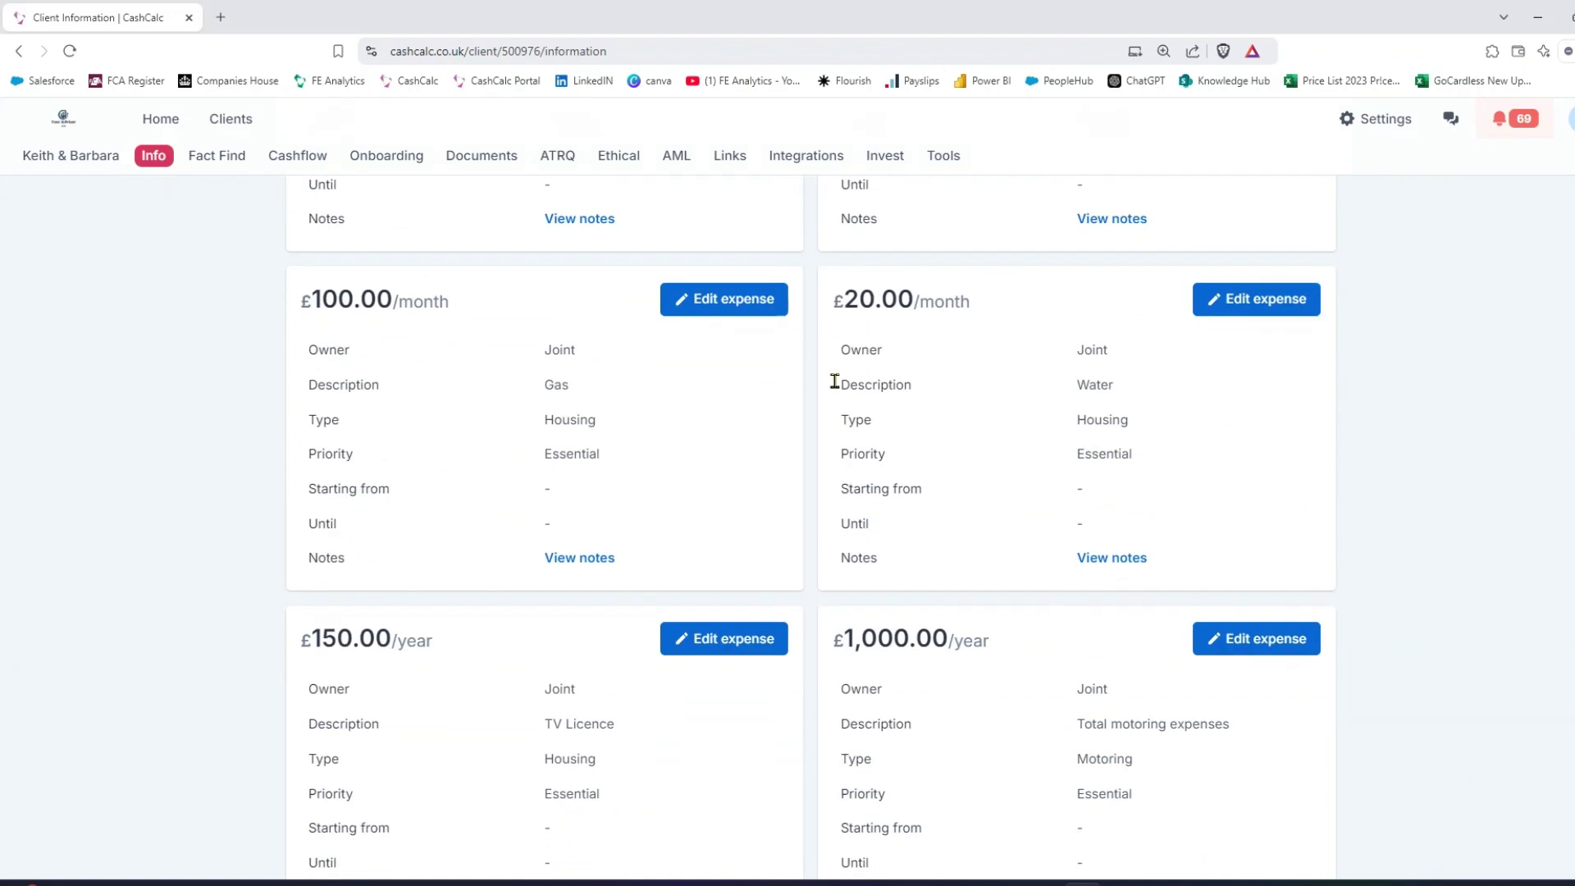
scroll(835, 381, "down", 7)
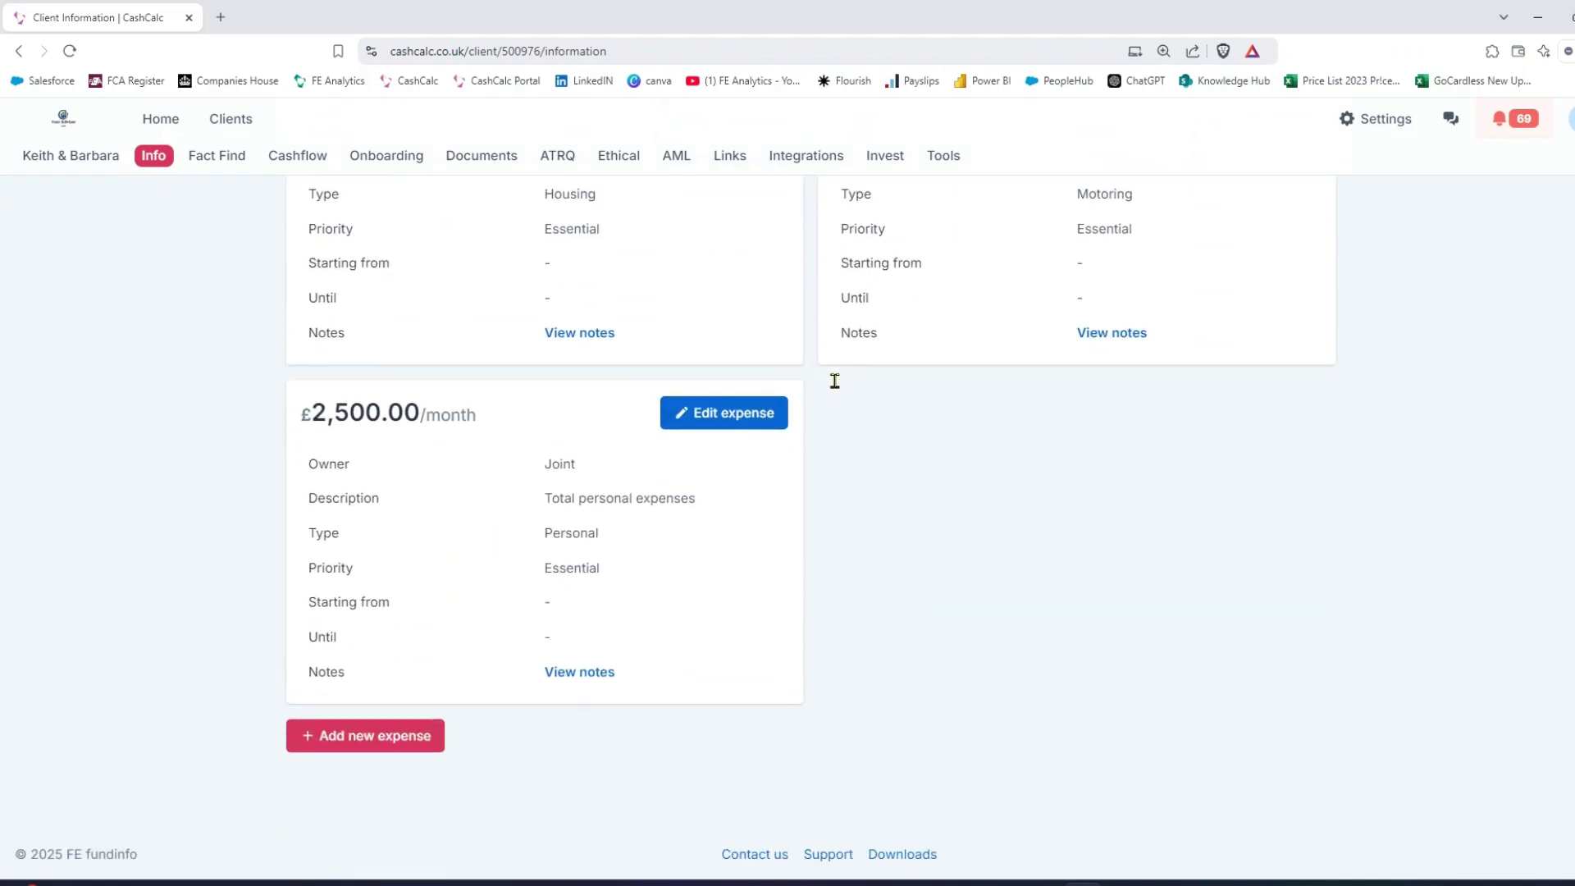
Step: Examine the new-expense form and the Total personal expenses entry's editable details, closing both without changes
left_click(369, 743)
left_click(1115, 173)
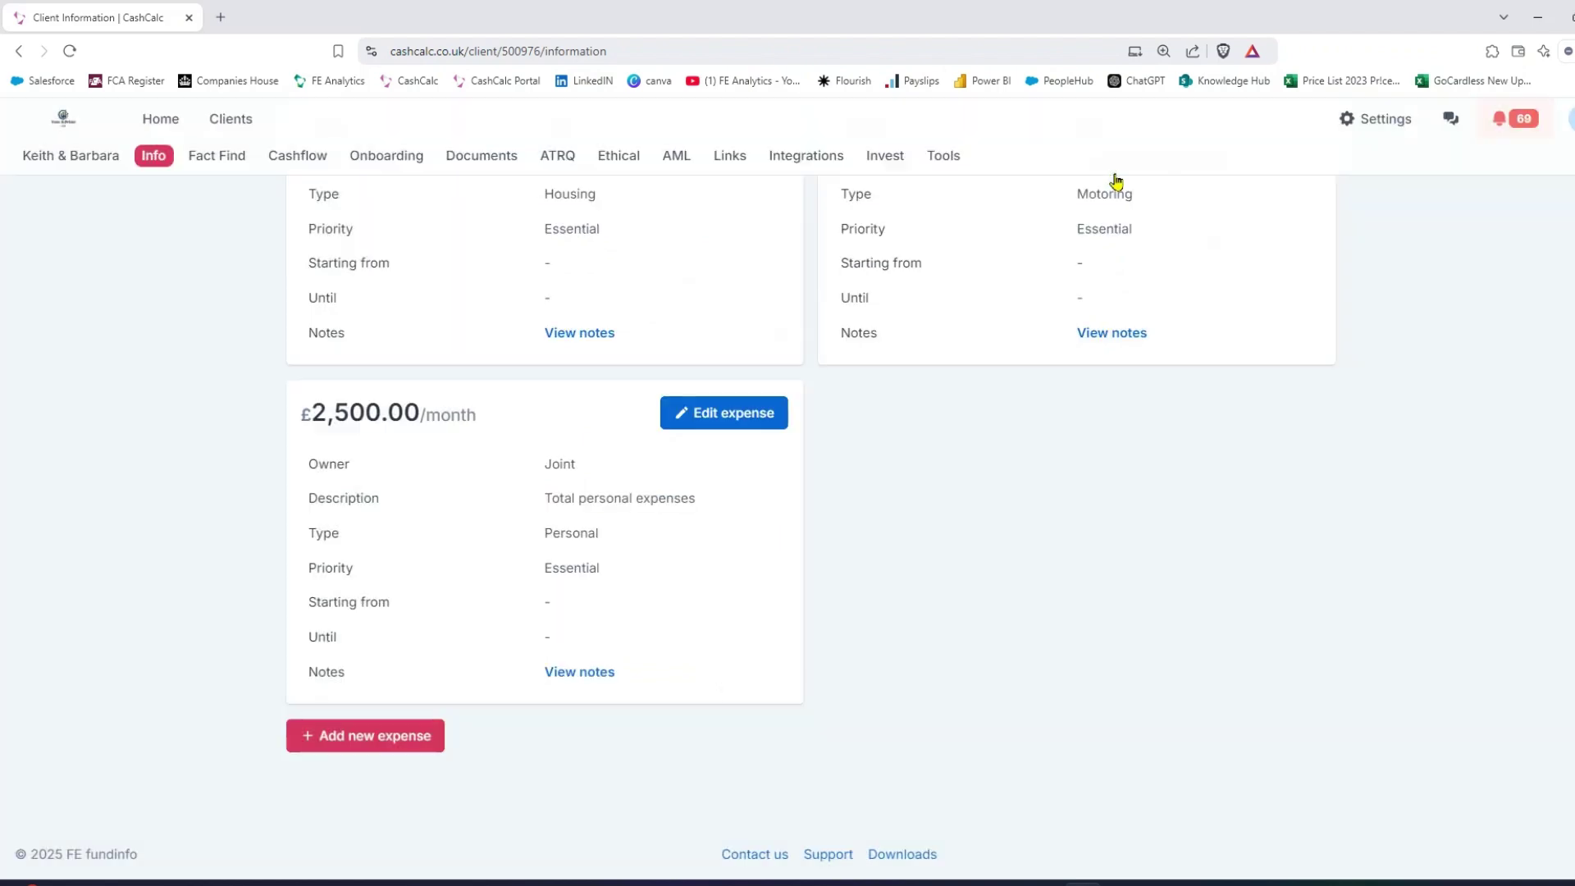
left_click(721, 418)
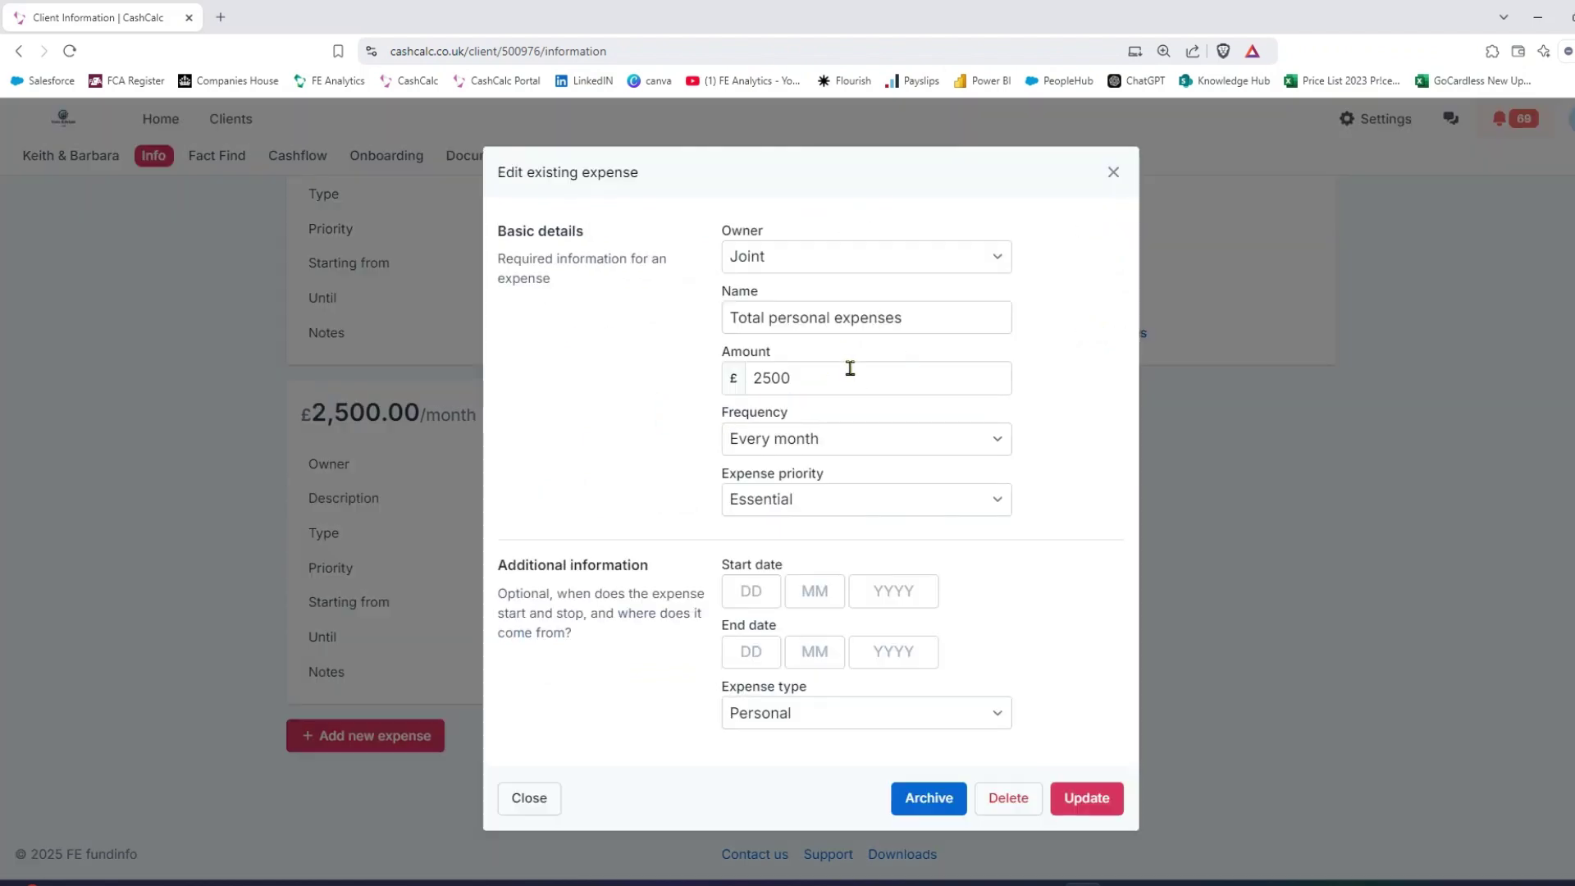
left_click(1109, 174)
scroll(908, 574, "up", 6)
scroll(908, 574, "up", 5)
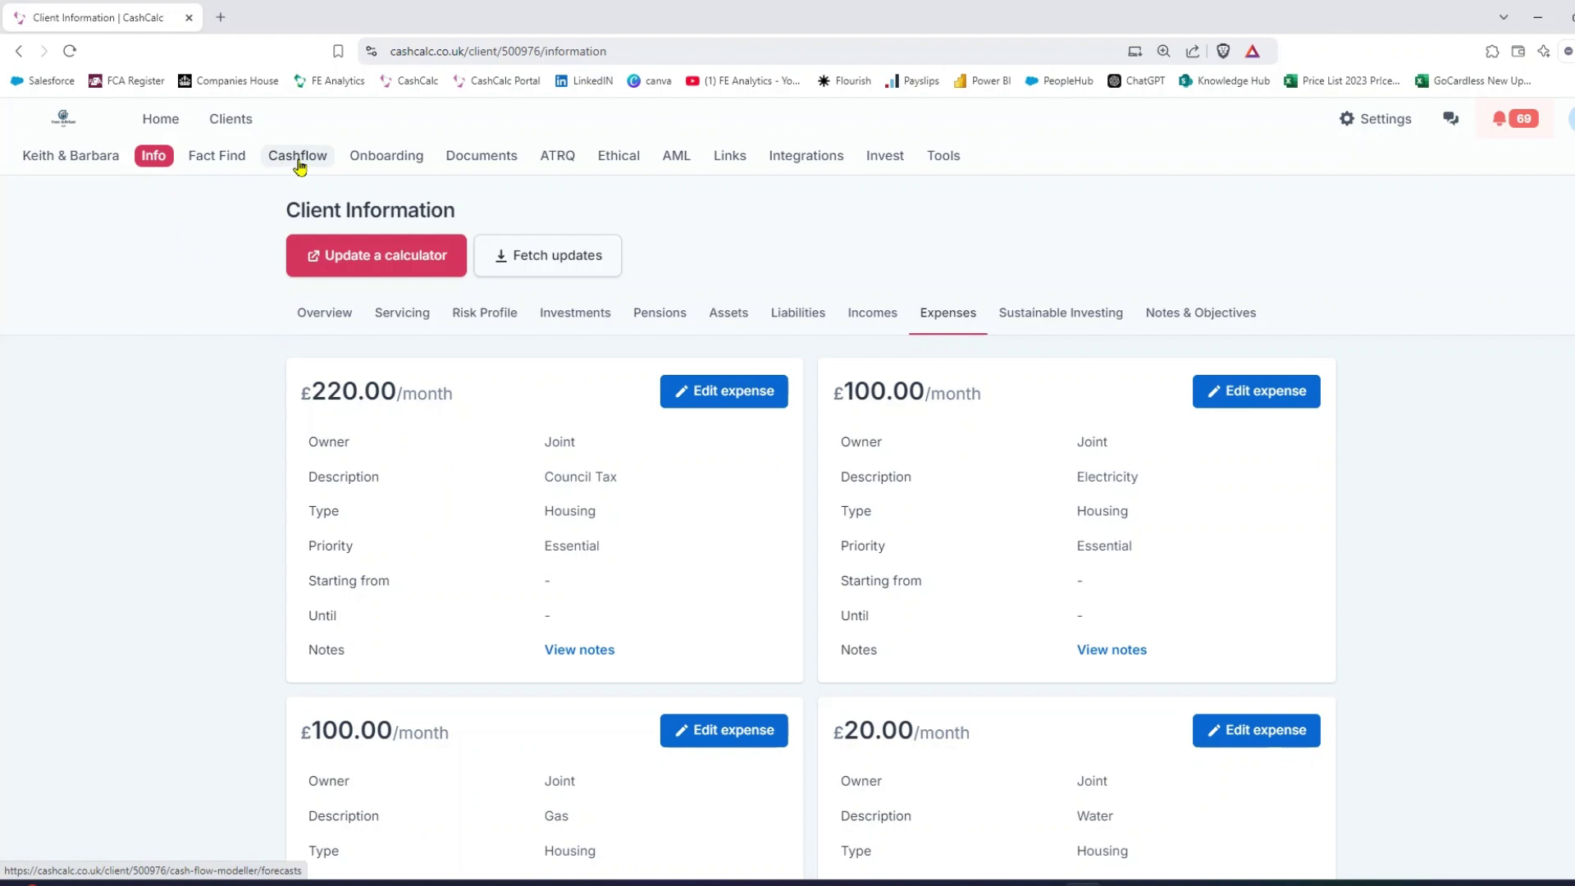
Step: Export the couple's savings, pensions, incomes and expenses, leaving out both homes, to a new Cashflow Modeller (Net) forecast with the scenario name Cashflow 1
left_click(366, 270)
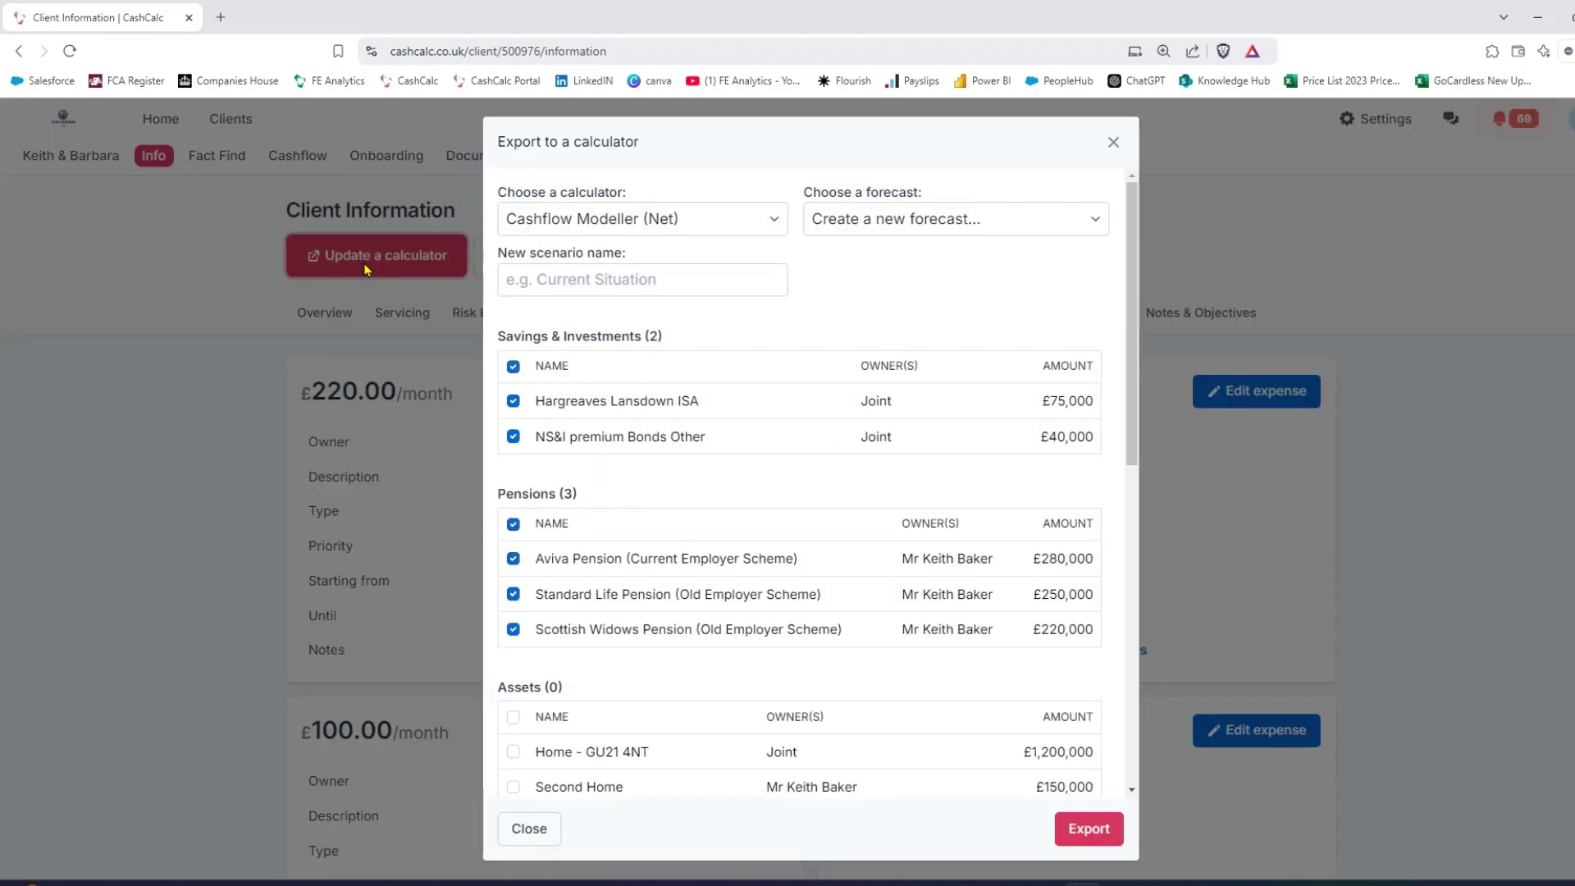
left_click(566, 281)
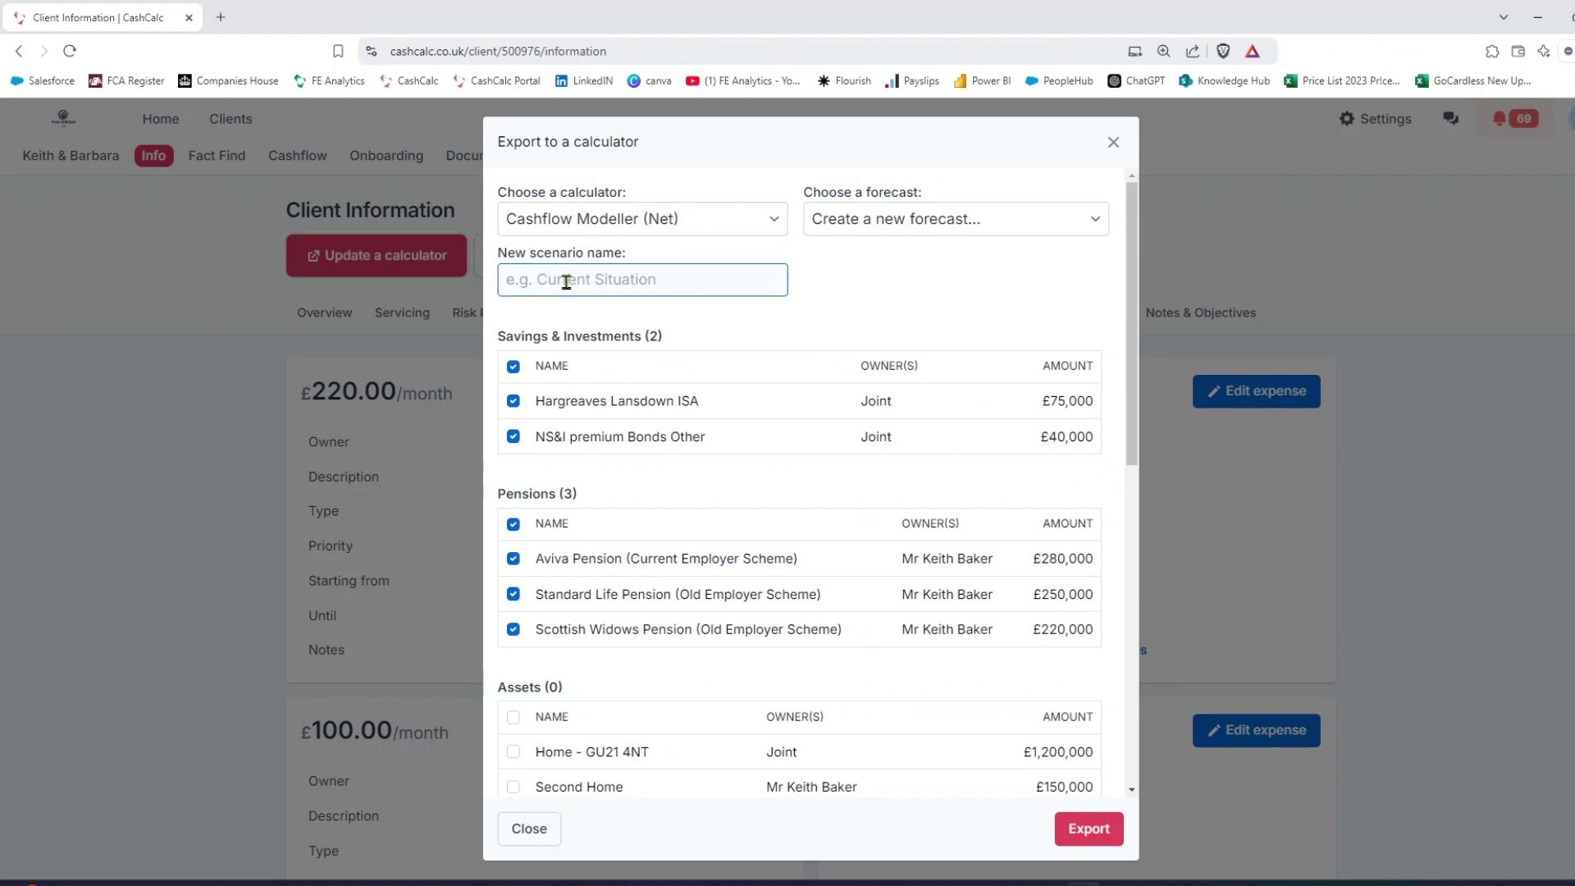
type("Cashflow 1")
scroll(608, 400, "down", 1)
scroll(673, 425, "down", 2)
scroll(673, 427, "down", 1)
left_click(516, 415)
left_click(514, 412)
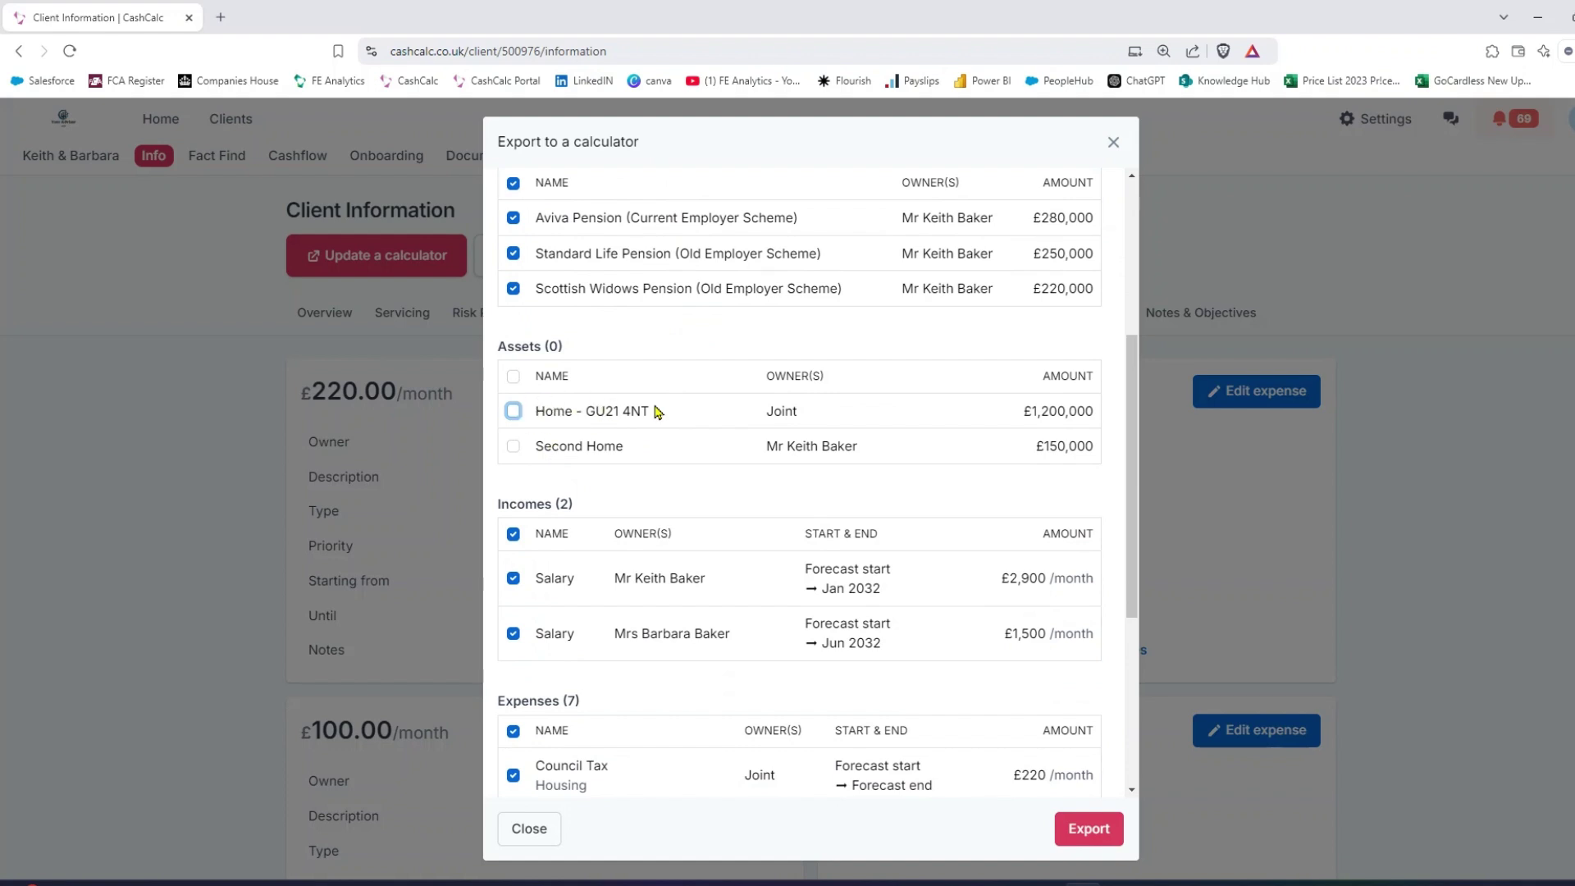
scroll(657, 410, "down", 5)
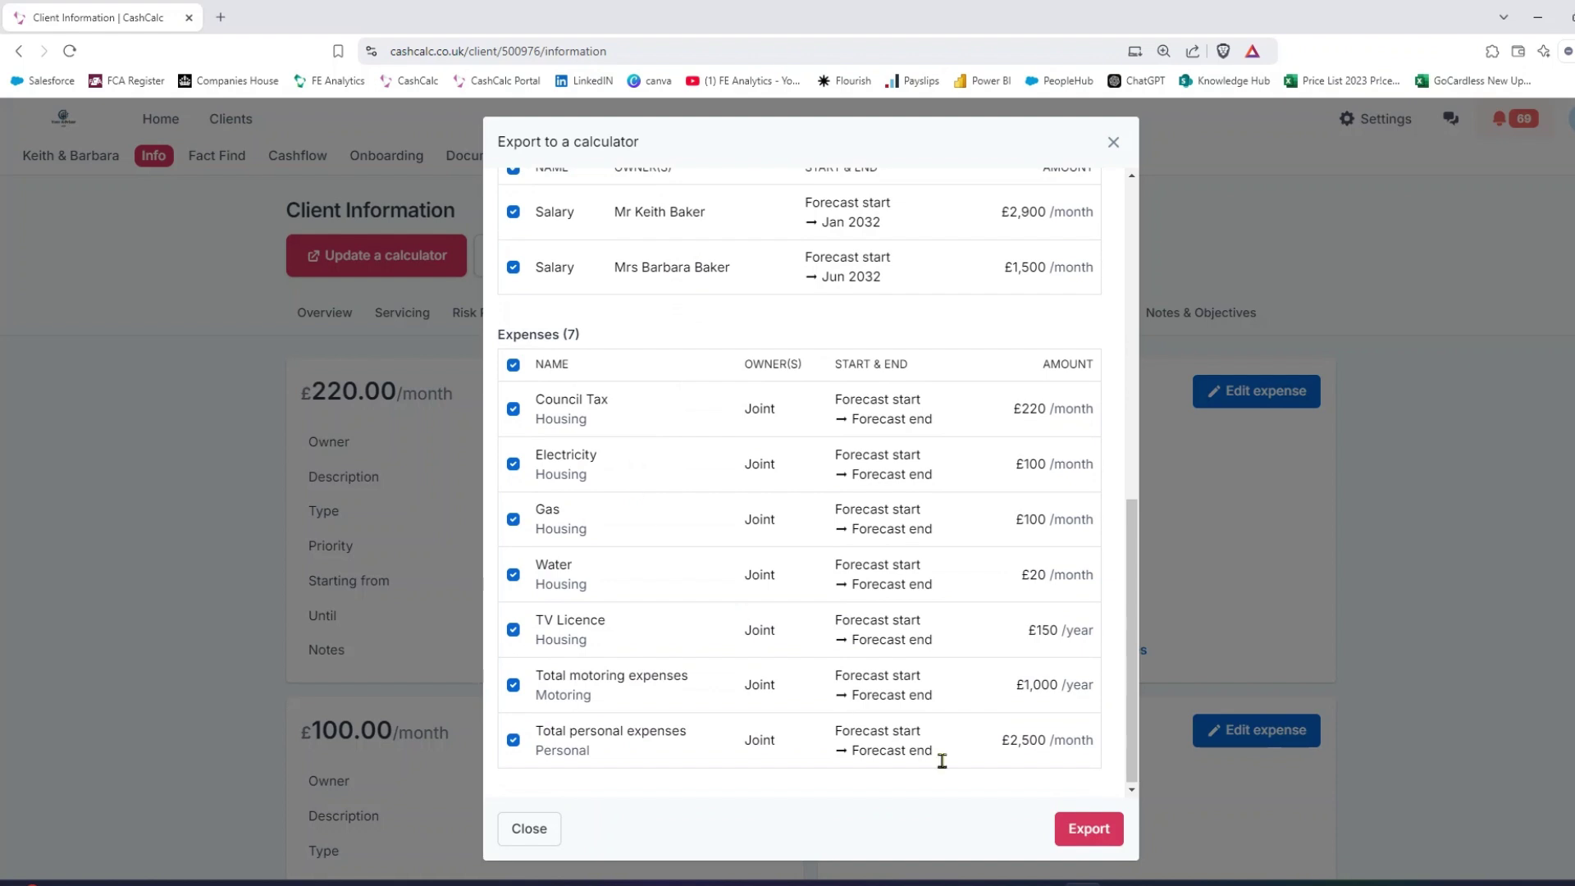
left_click(1089, 830)
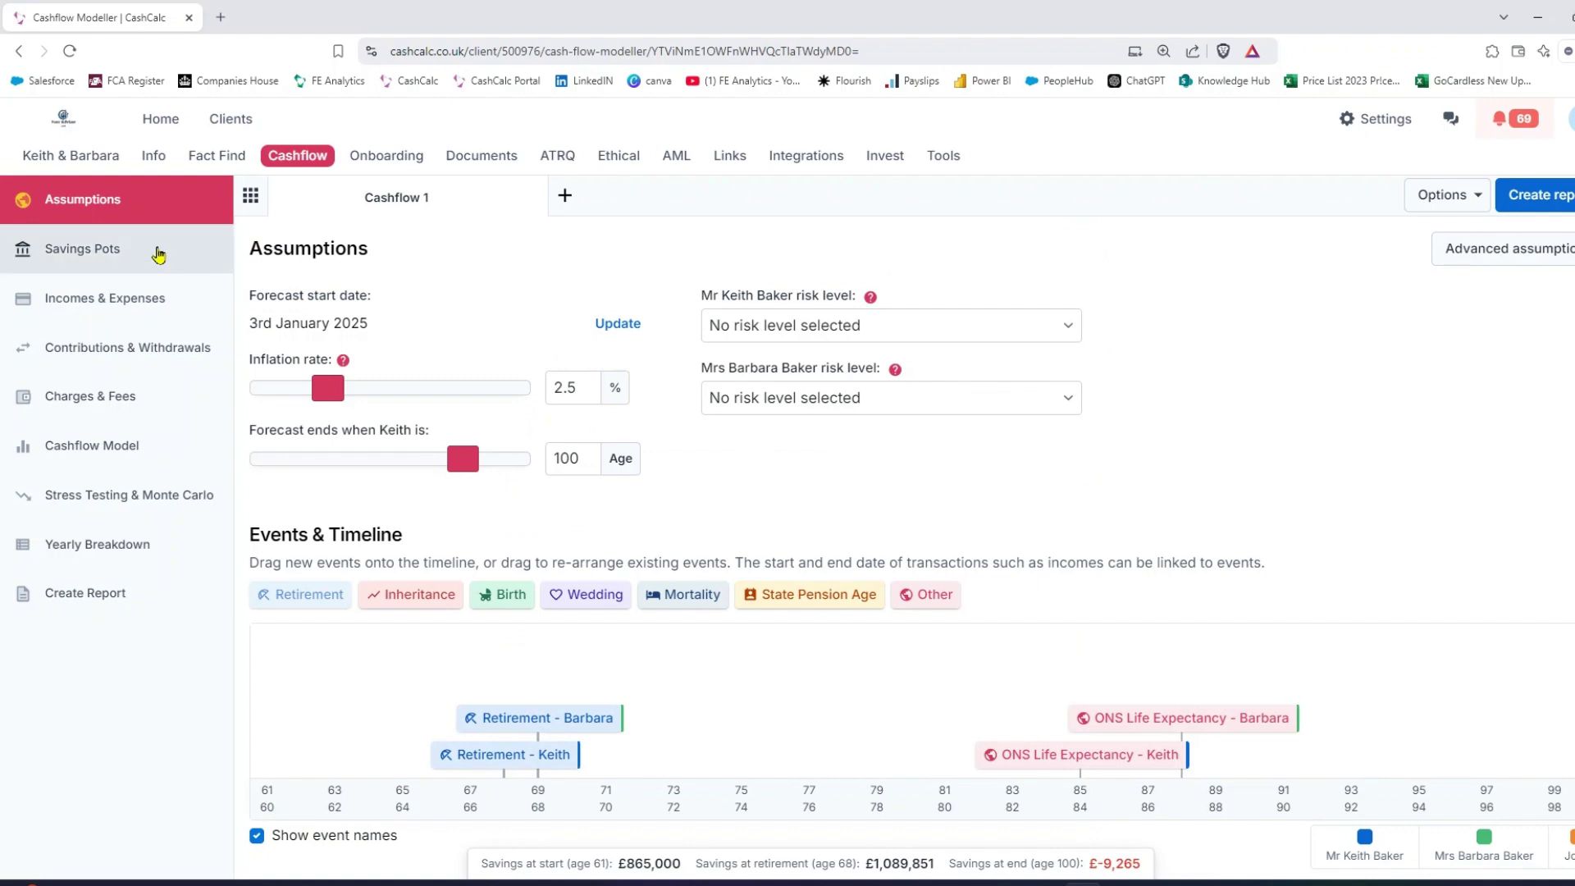
Step: Review the exported savings pots, incomes and expenses in Cashflow 1, and check its contributions and withdrawals
left_click(158, 255)
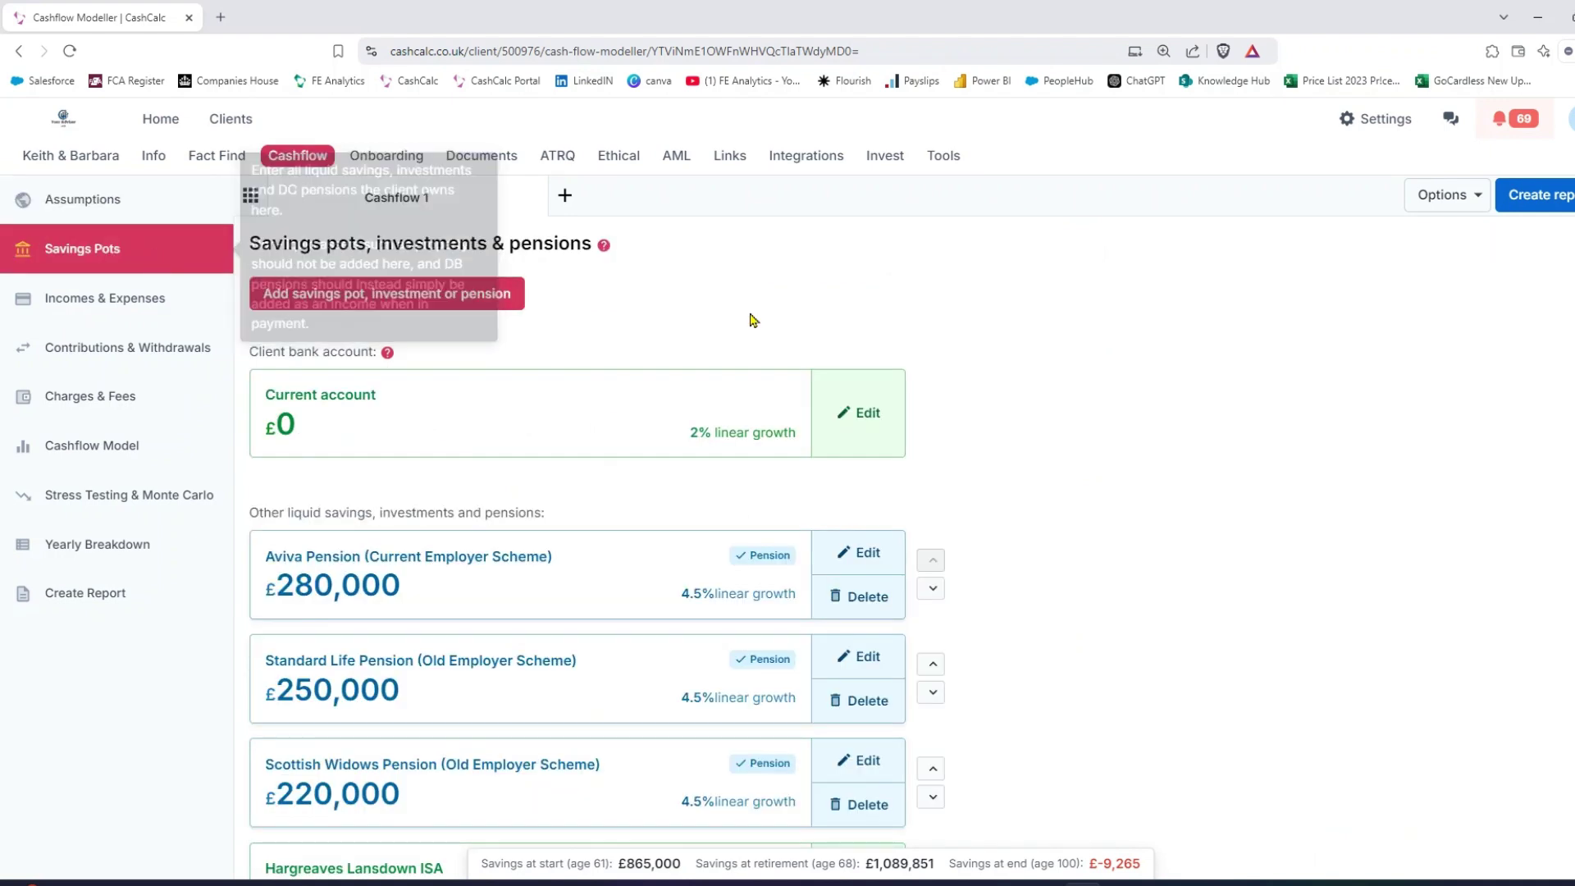
scroll(998, 342, "down", 2)
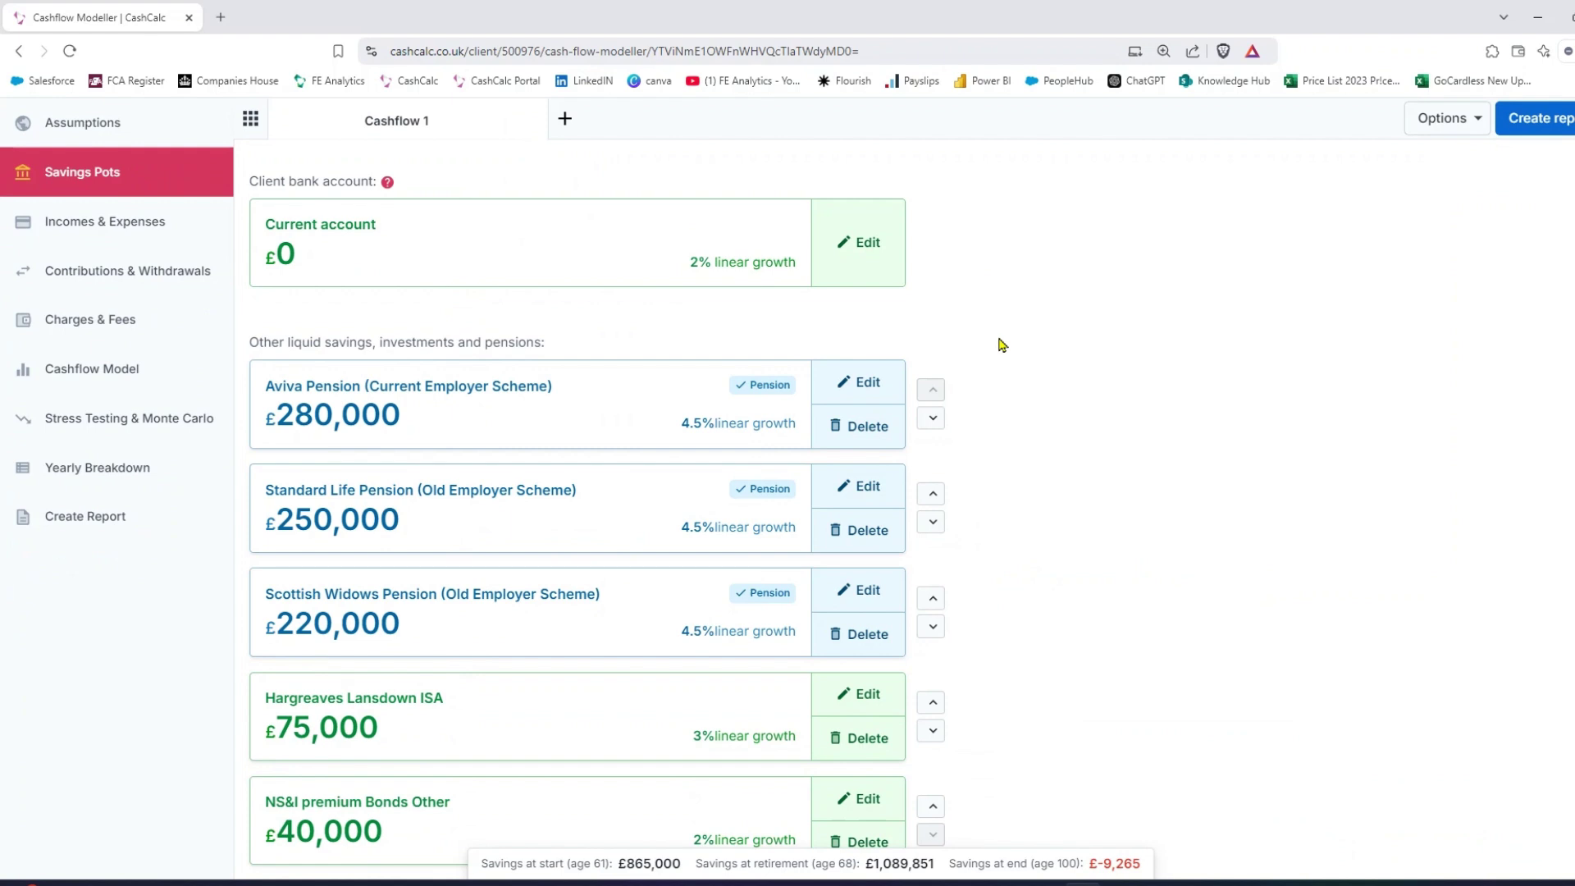
scroll(1000, 343, "down", 1)
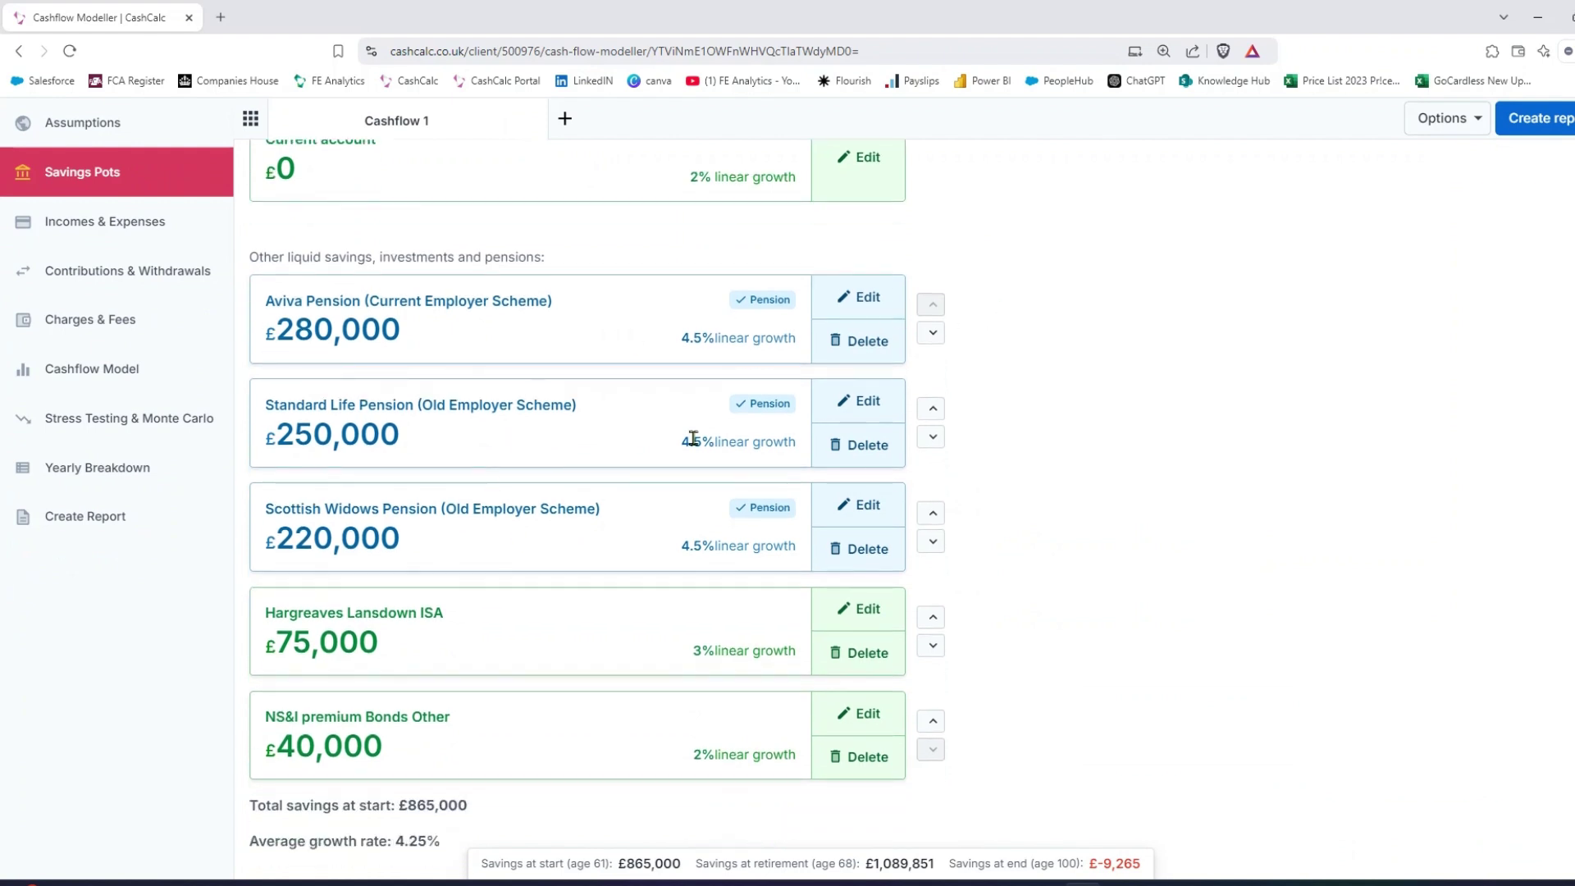
left_click(121, 227)
scroll(753, 385, "down", 1)
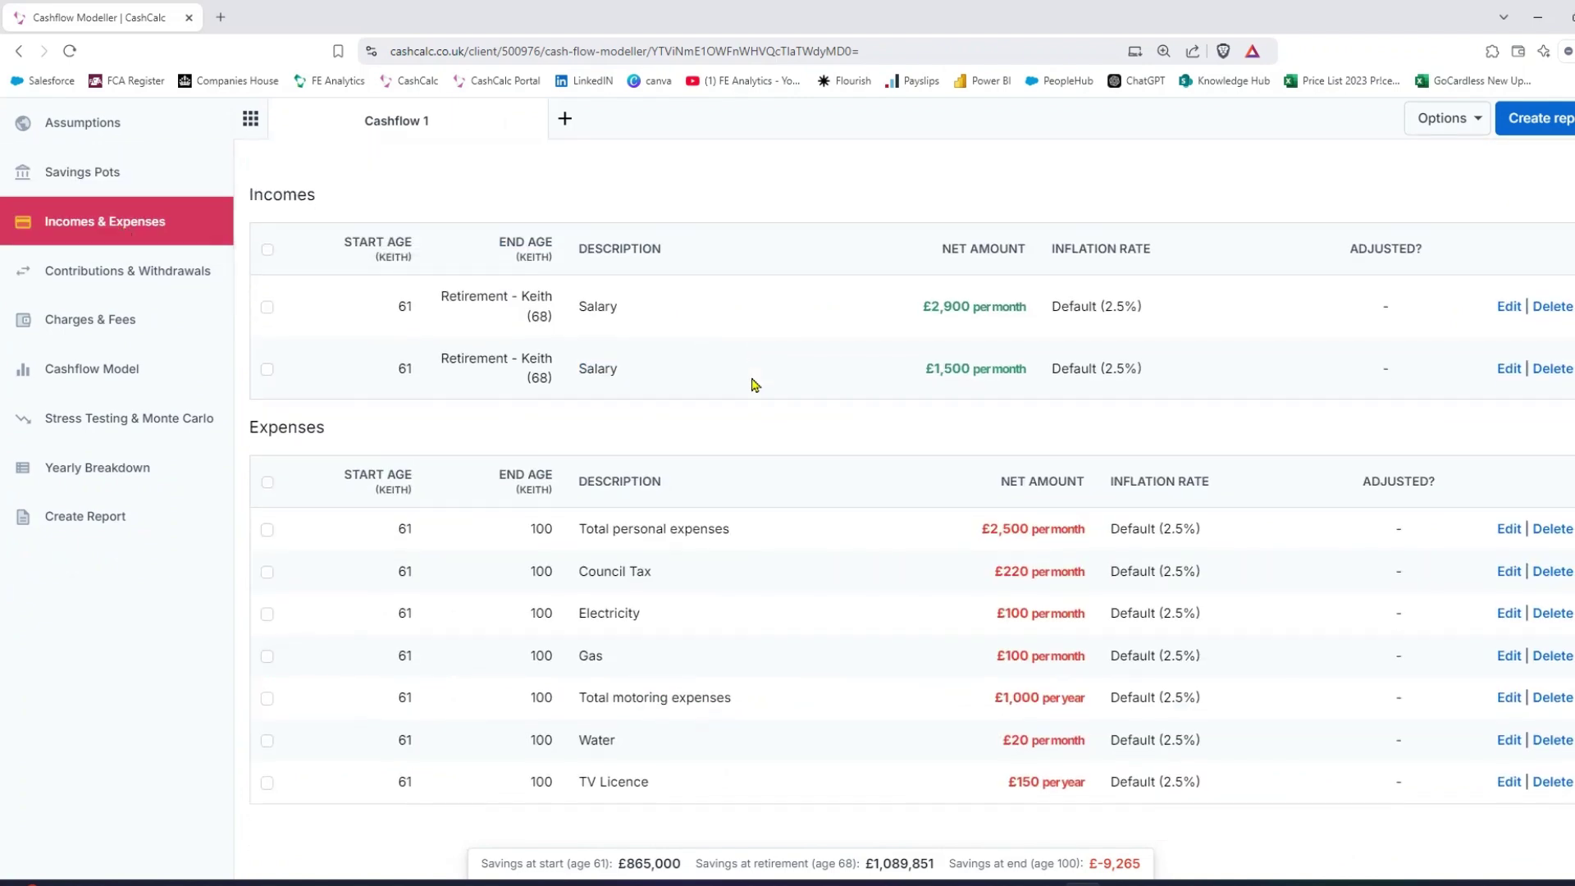
left_click(165, 275)
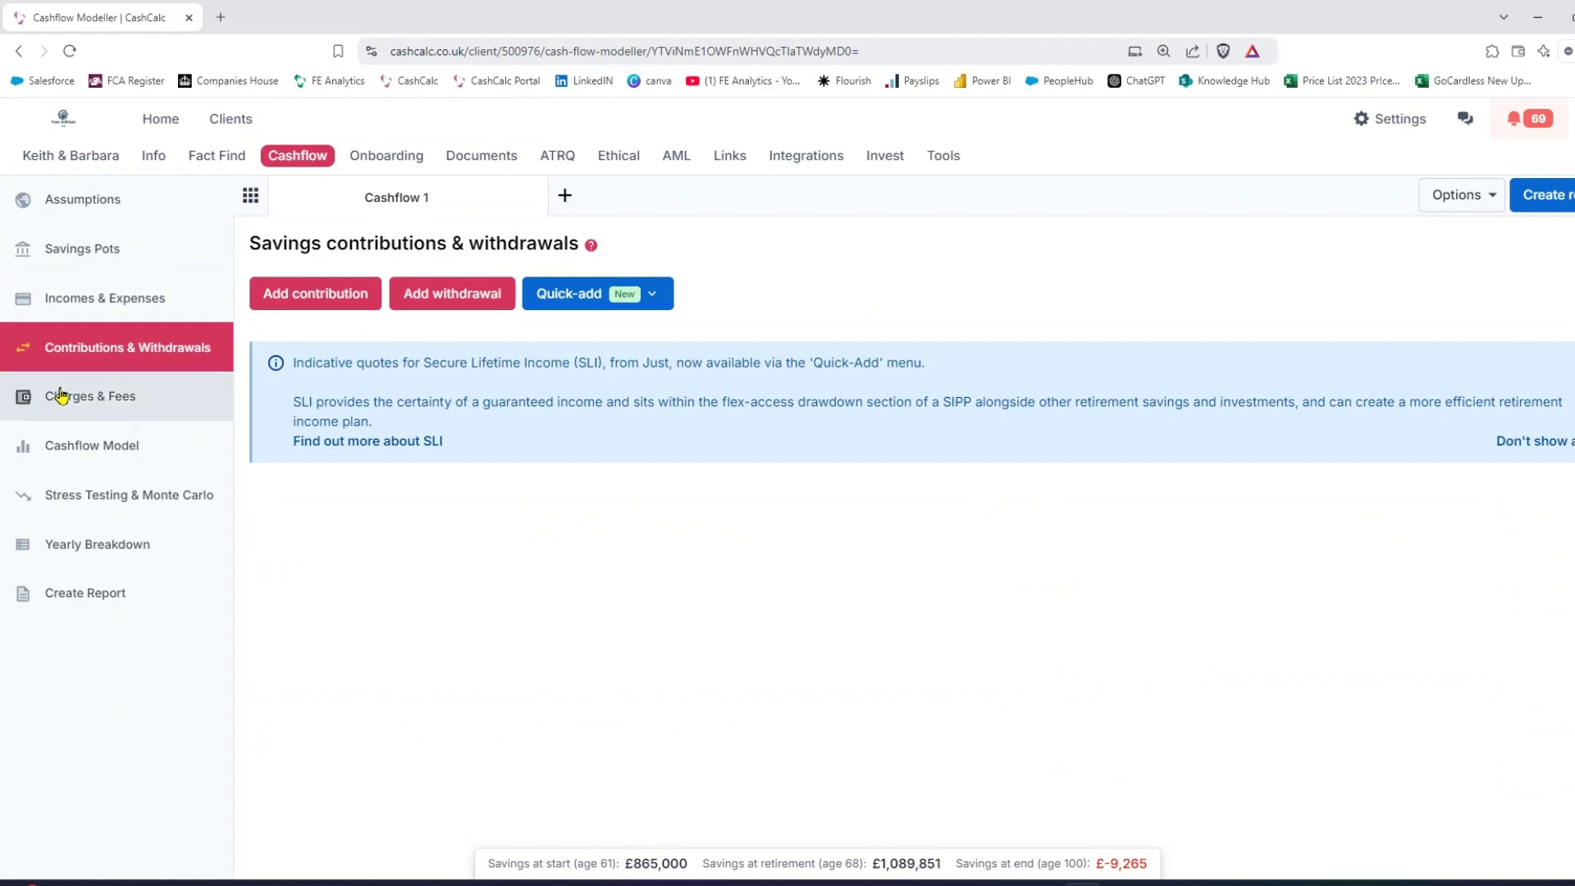
Step: Examine Cashflow 1's Savings over time chart and the total expenses across ages in its Money in vs. Money out chart
left_click(111, 451)
scroll(1227, 412, "down", 1)
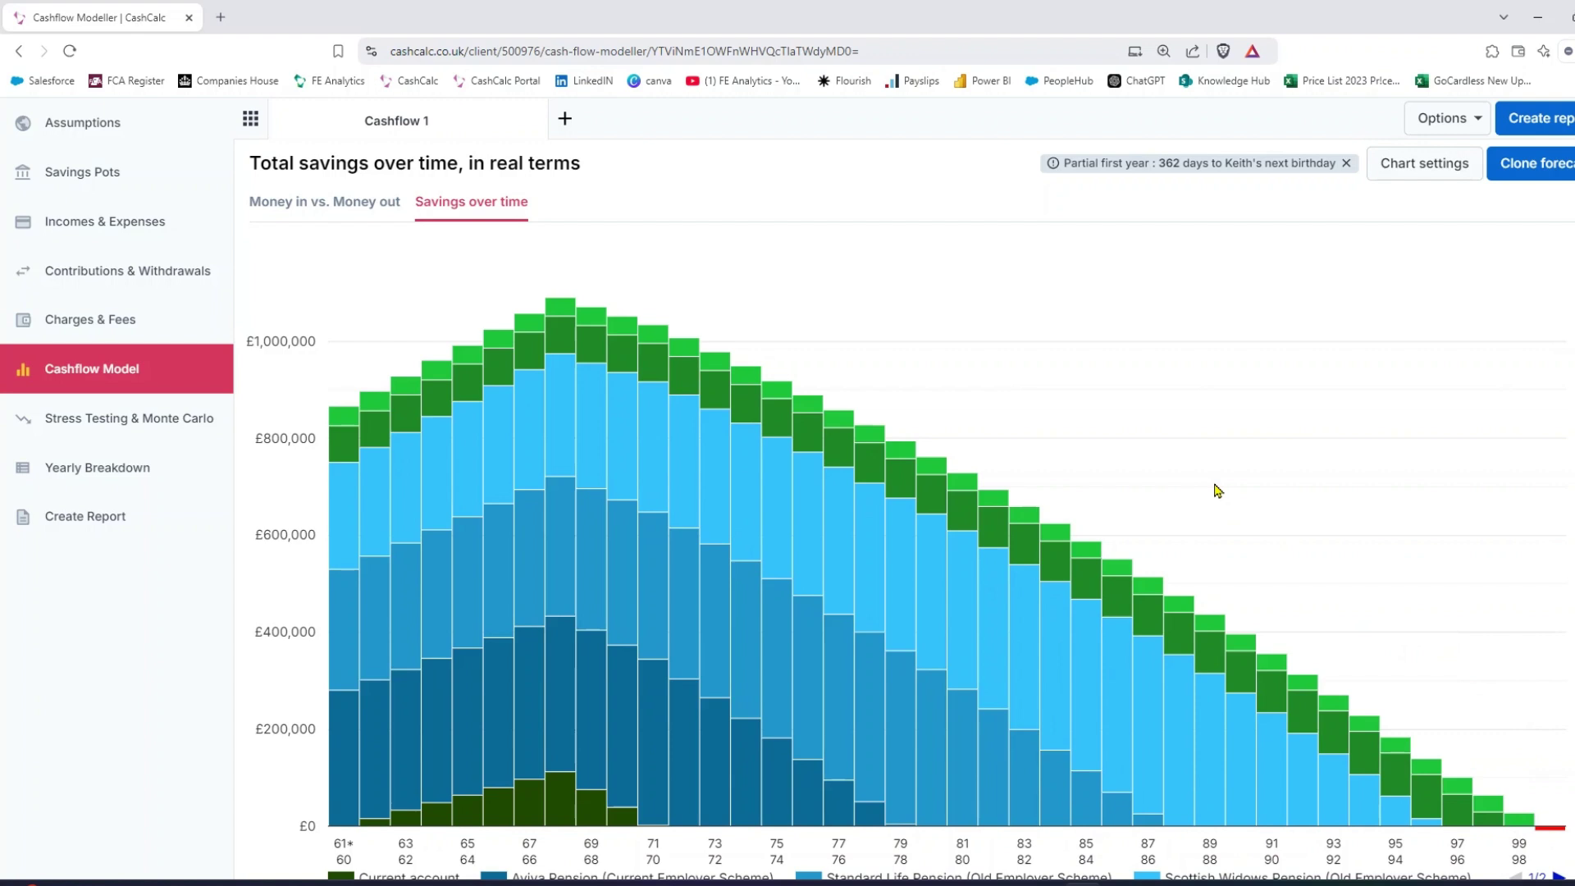
left_click(335, 206)
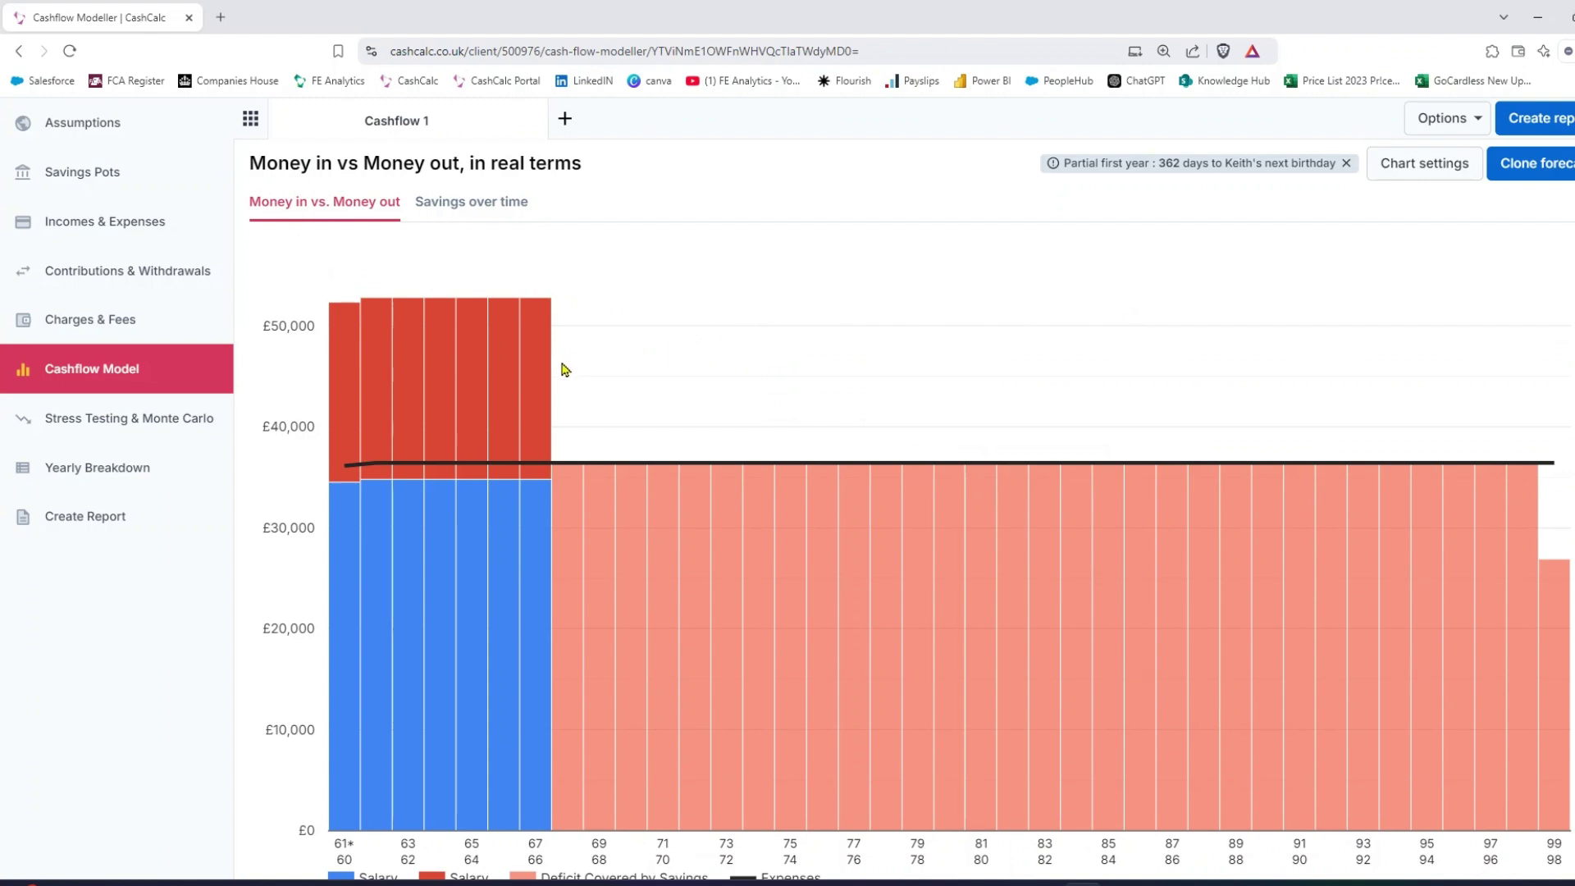
mouse_move(425, 473)
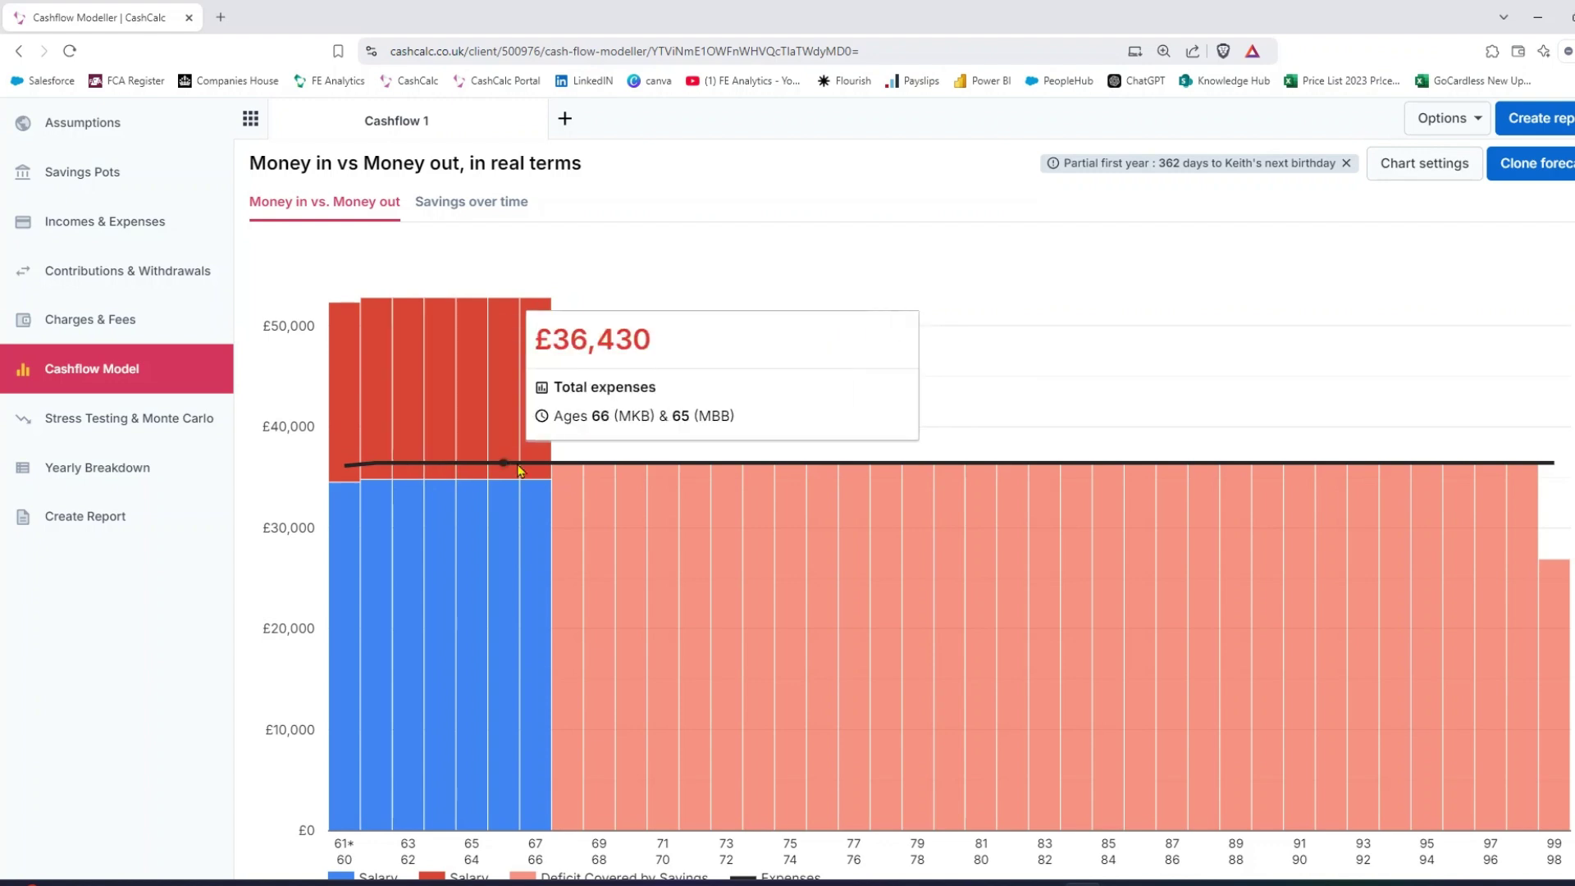
mouse_move(546, 468)
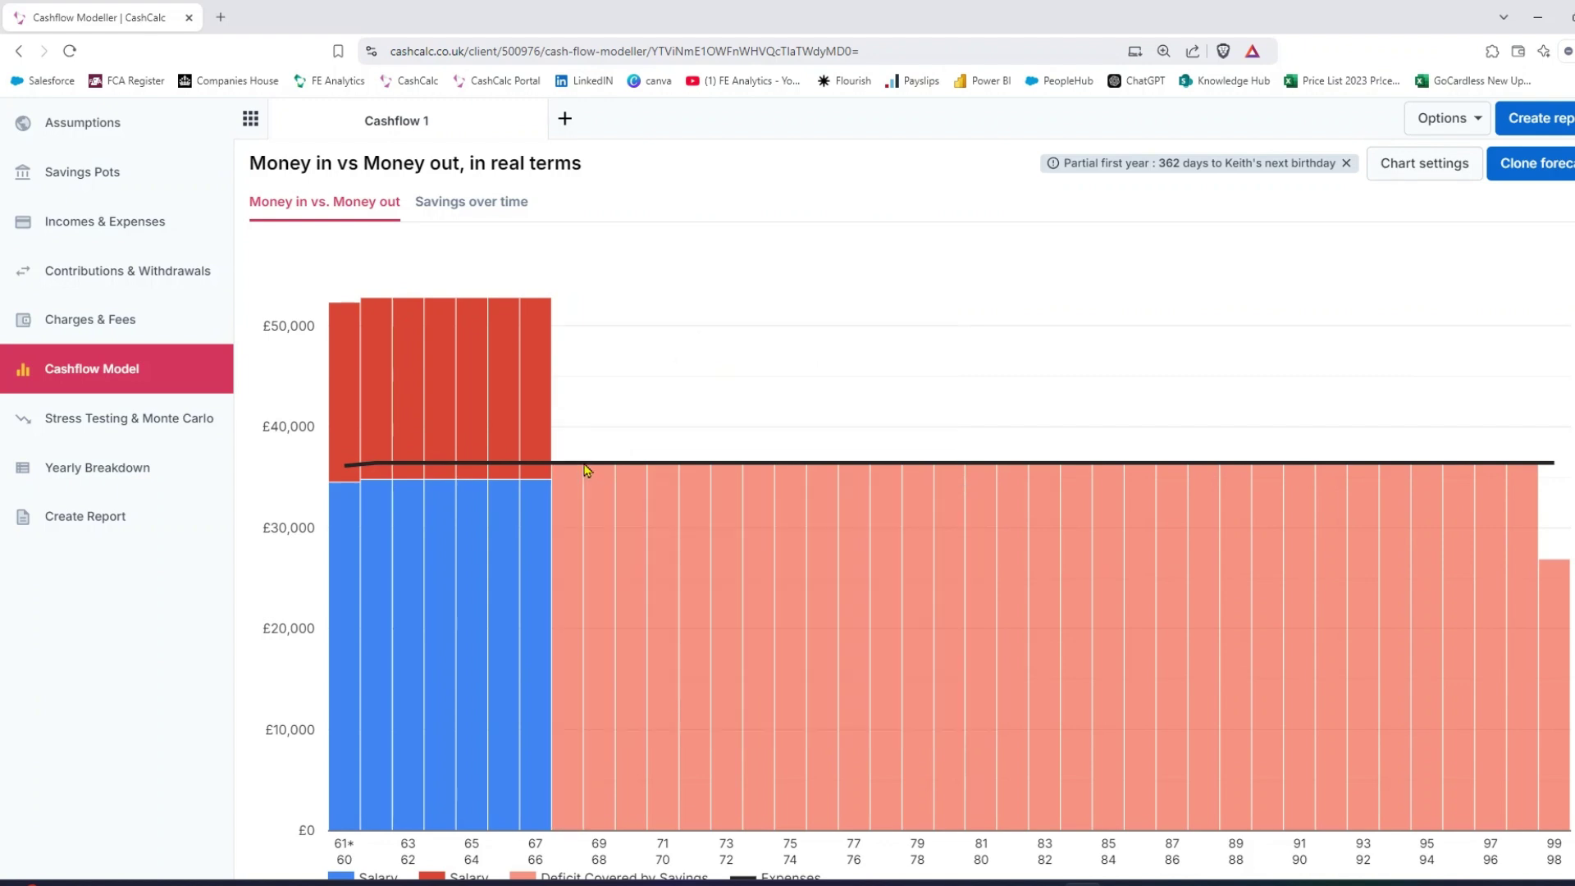
mouse_move(641, 470)
mouse_move(1552, 468)
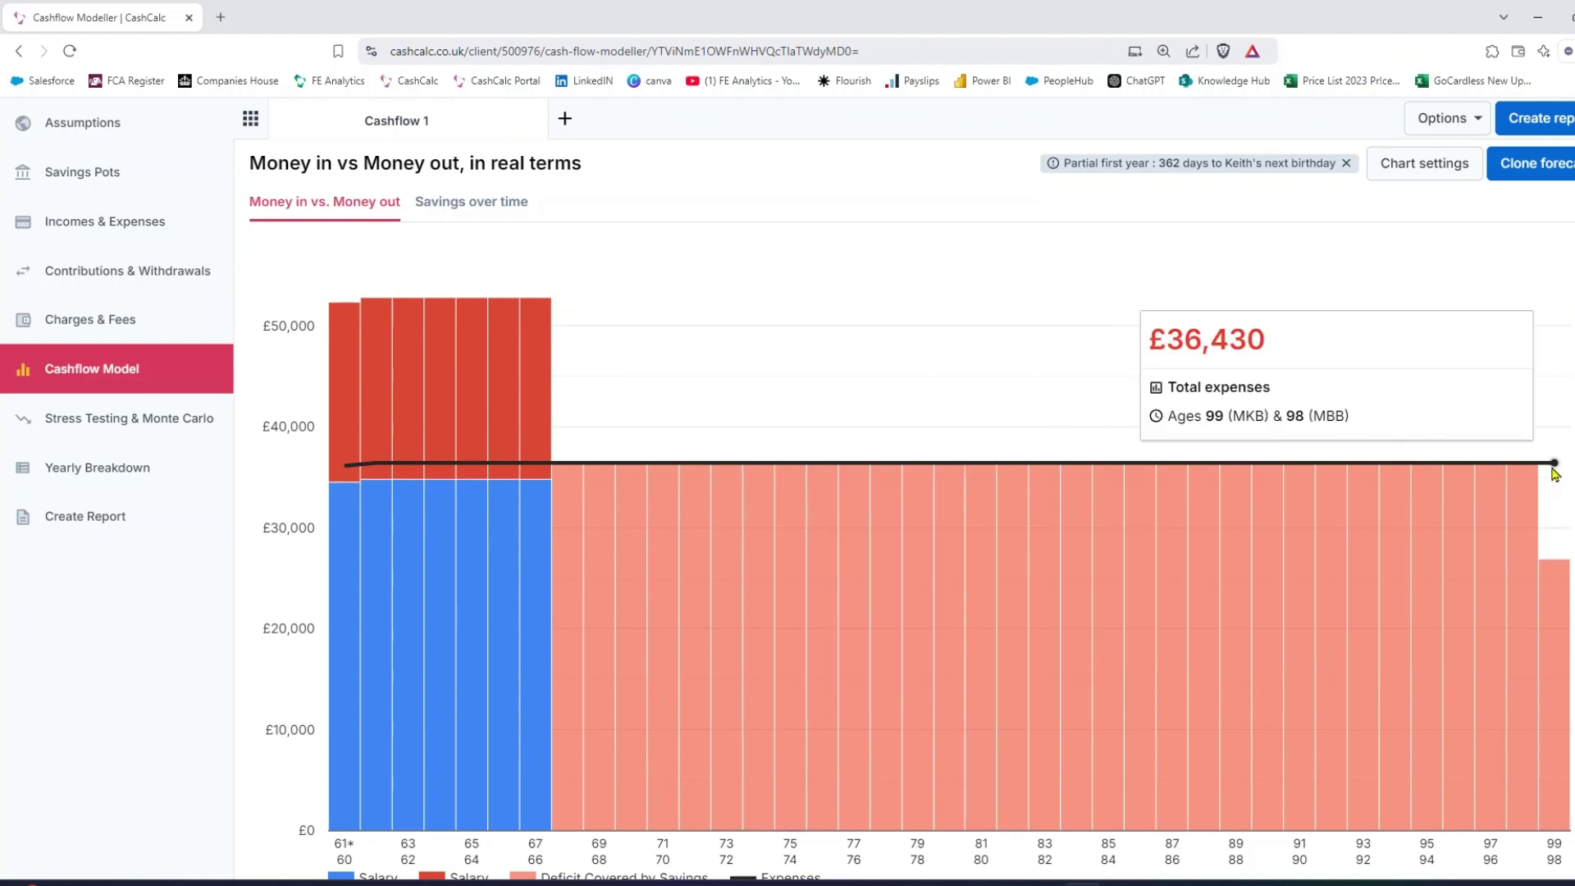
Step: Examine Cashflow 1's Savings over time chart across all ages down to its legend
left_click(475, 203)
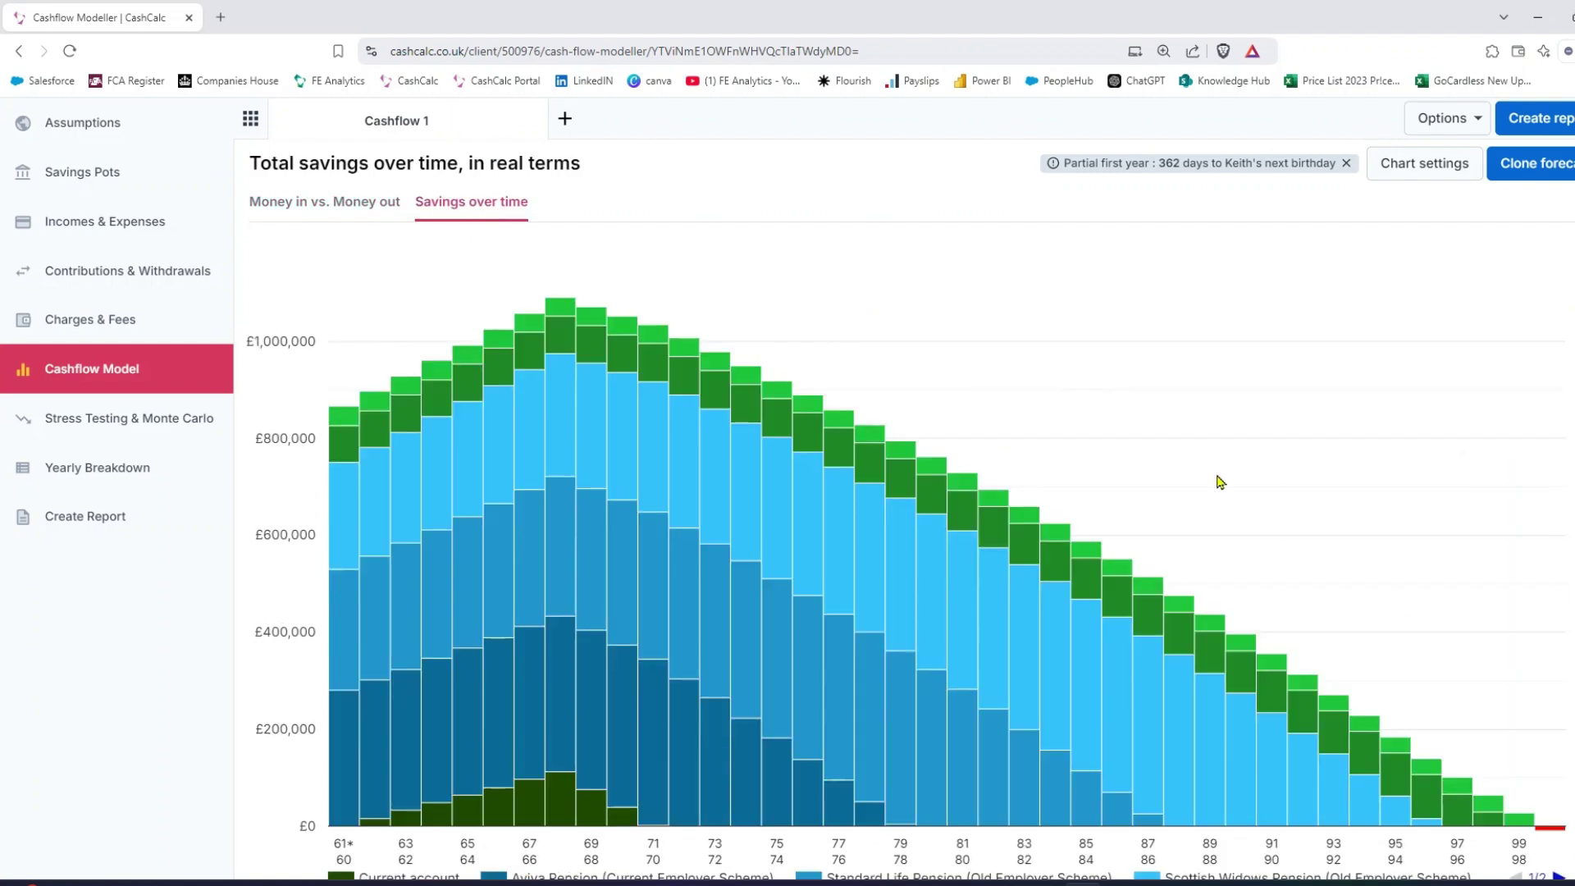
scroll(1426, 631, "down", 1)
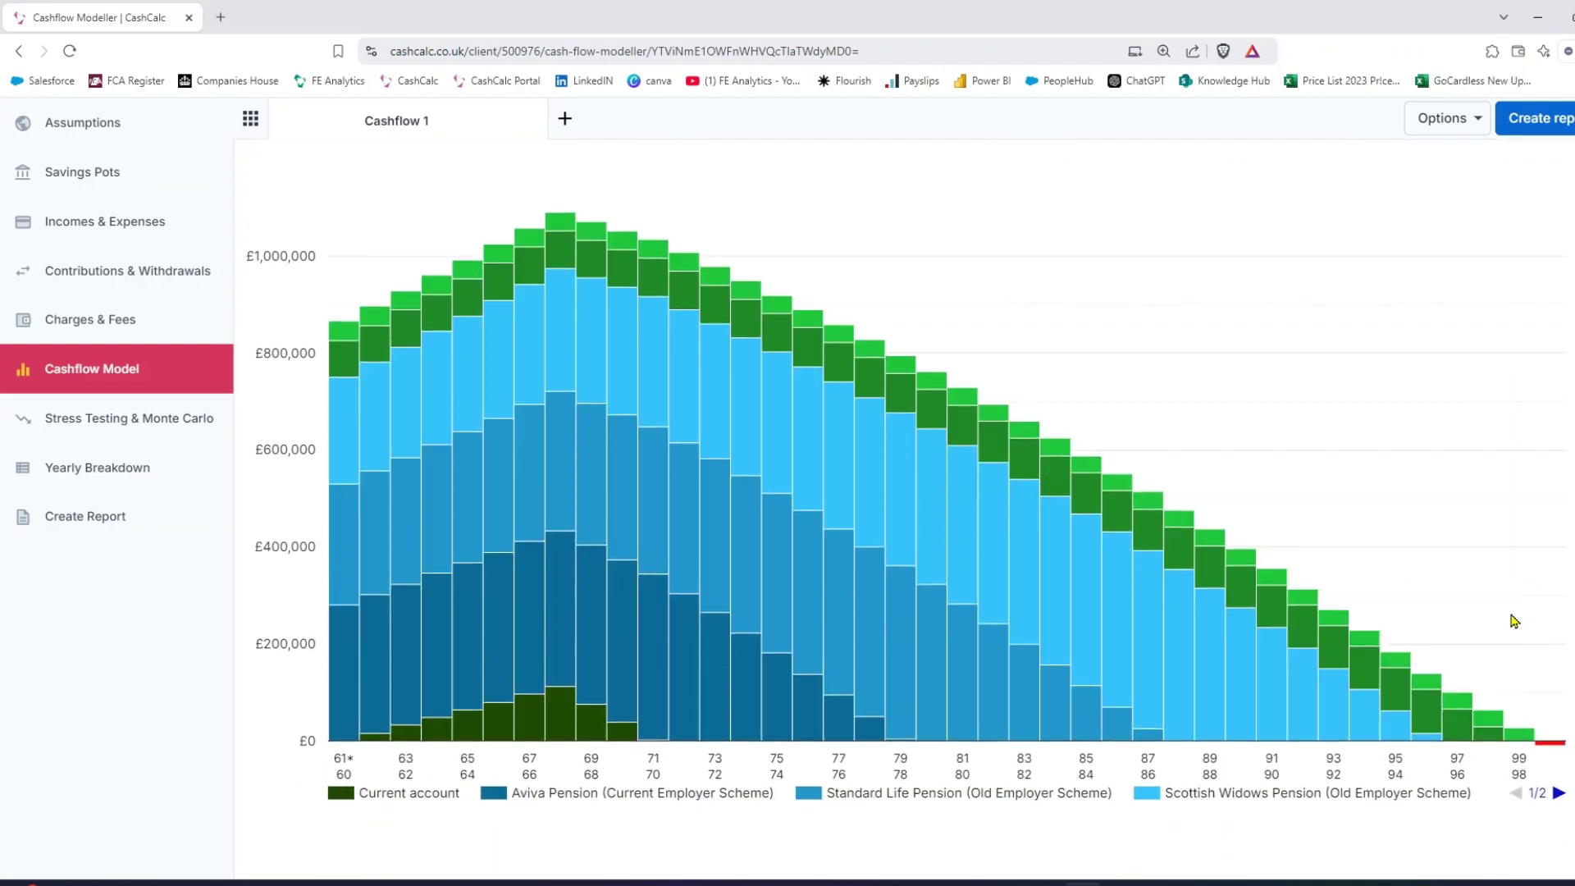
scroll(1515, 621, "up", 1)
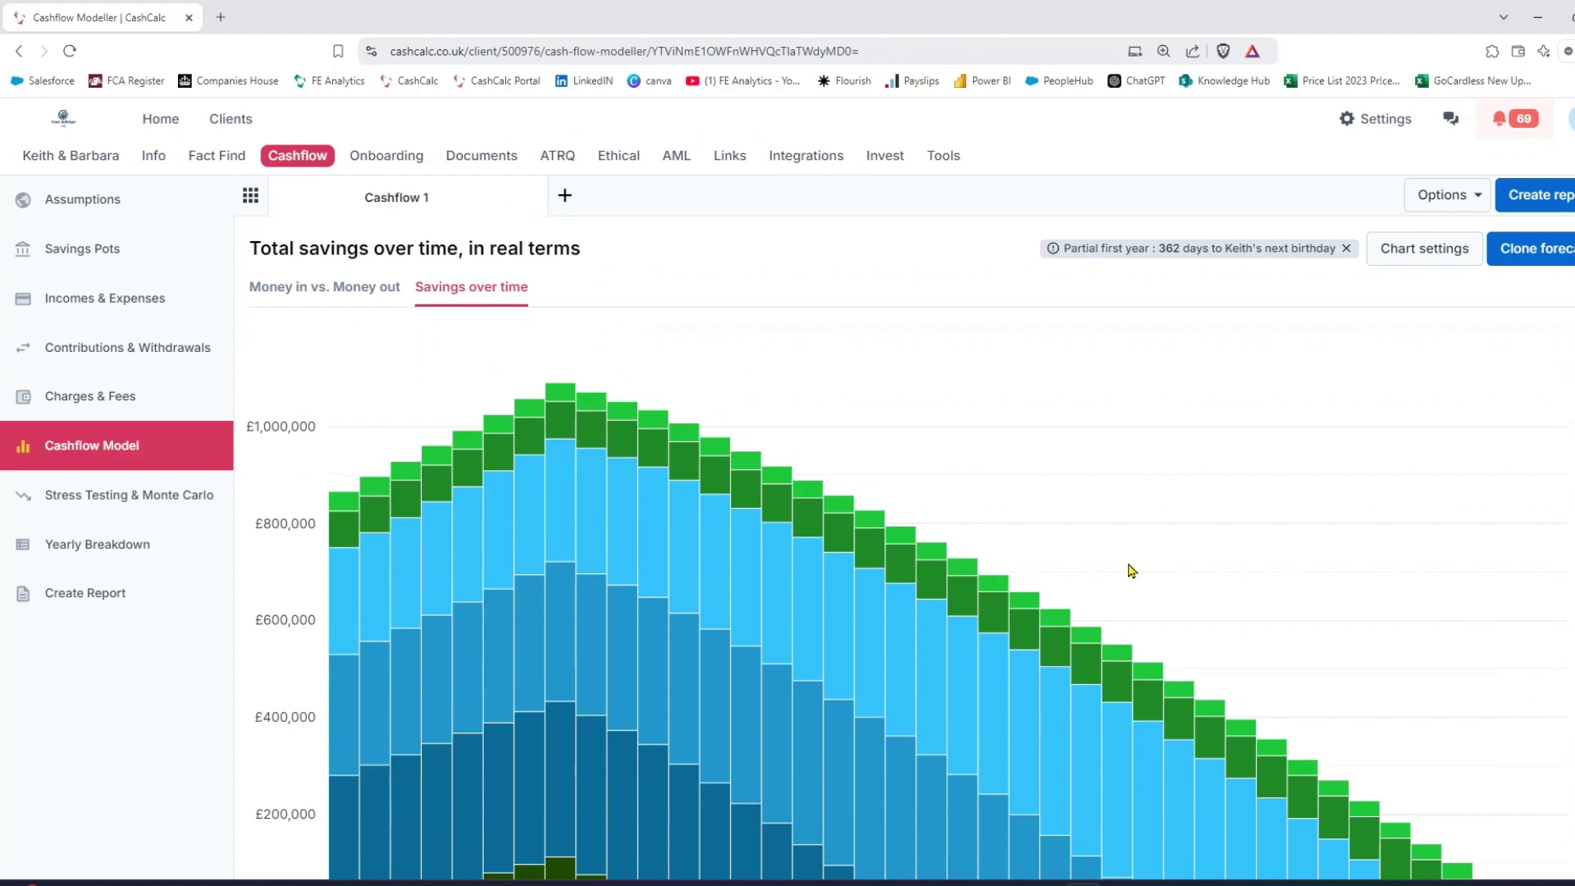
Step: Create a net-basis forecast named Cashflow 2 by cloning the existing Cashflow 1 forecast
left_click(566, 201)
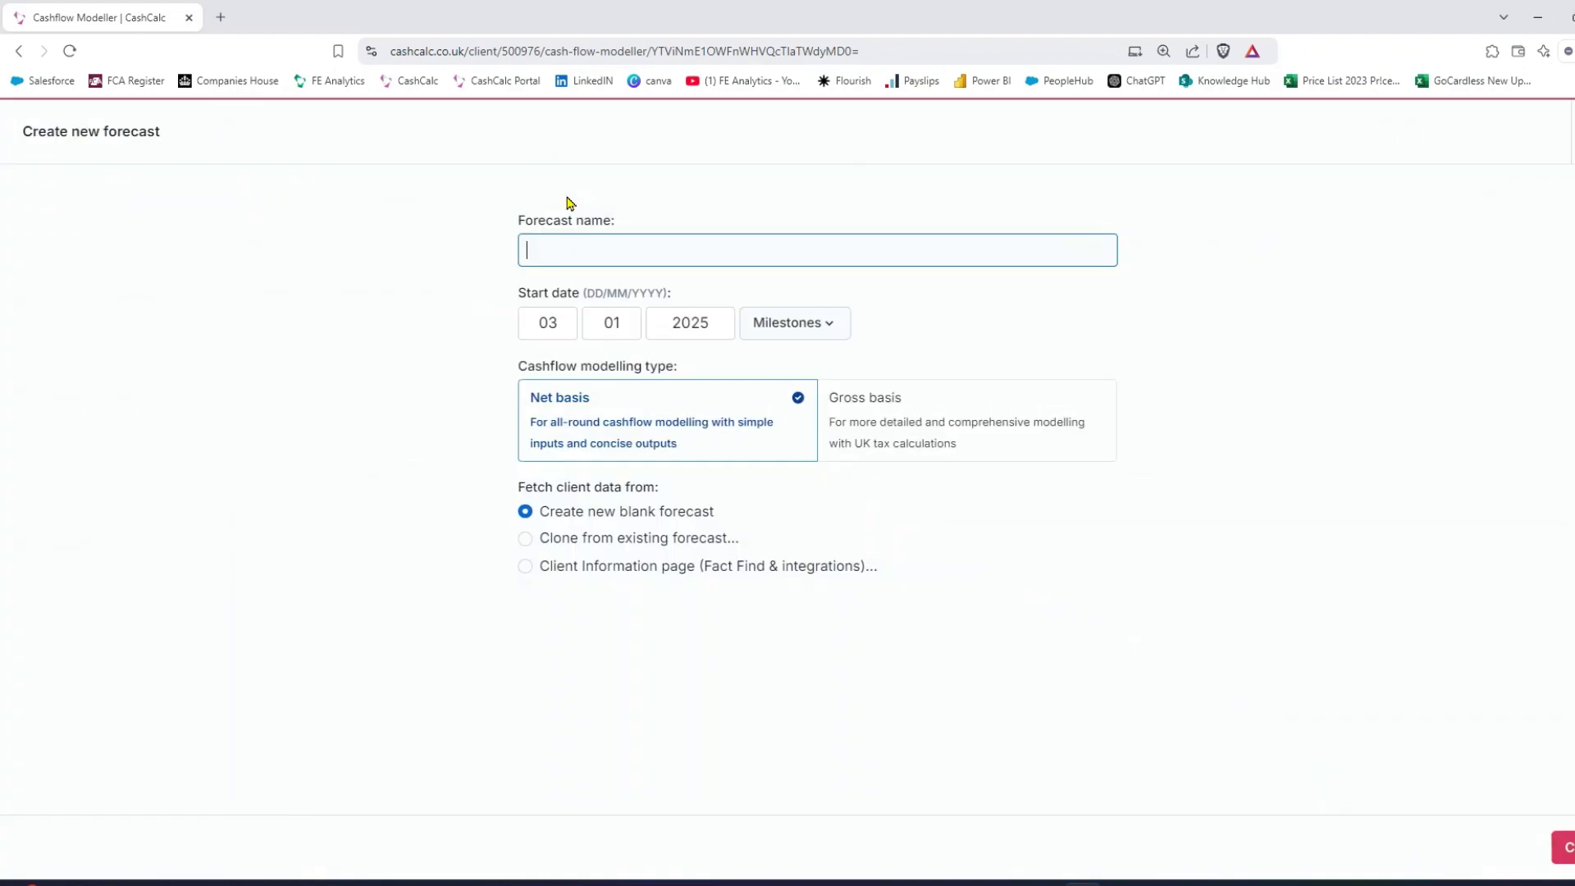
type("Cashflow 2")
left_click(611, 540)
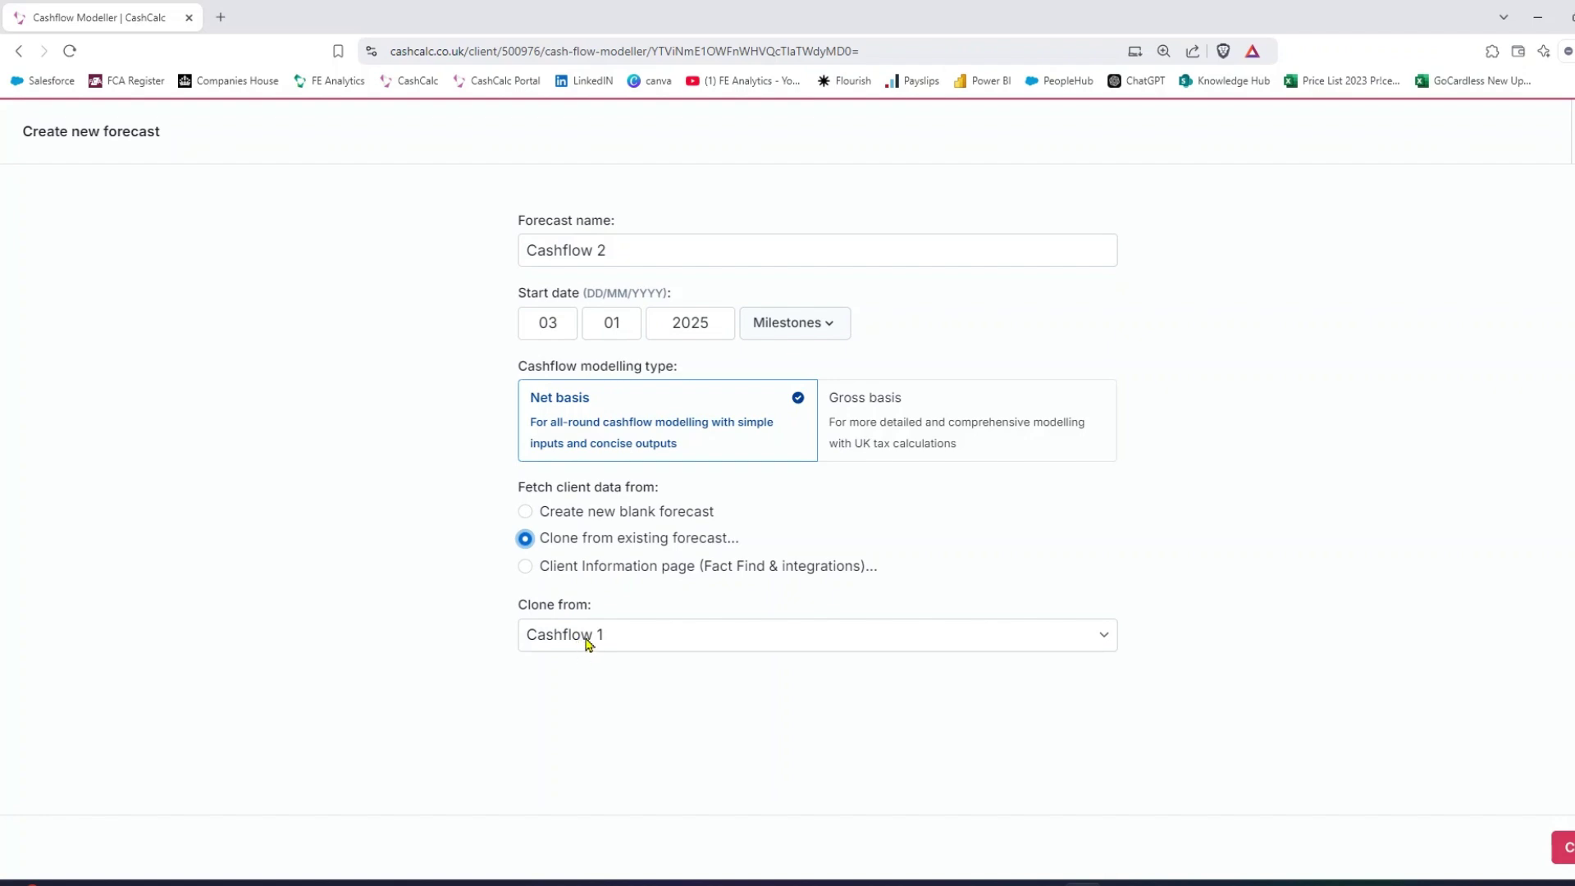
left_click(1566, 848)
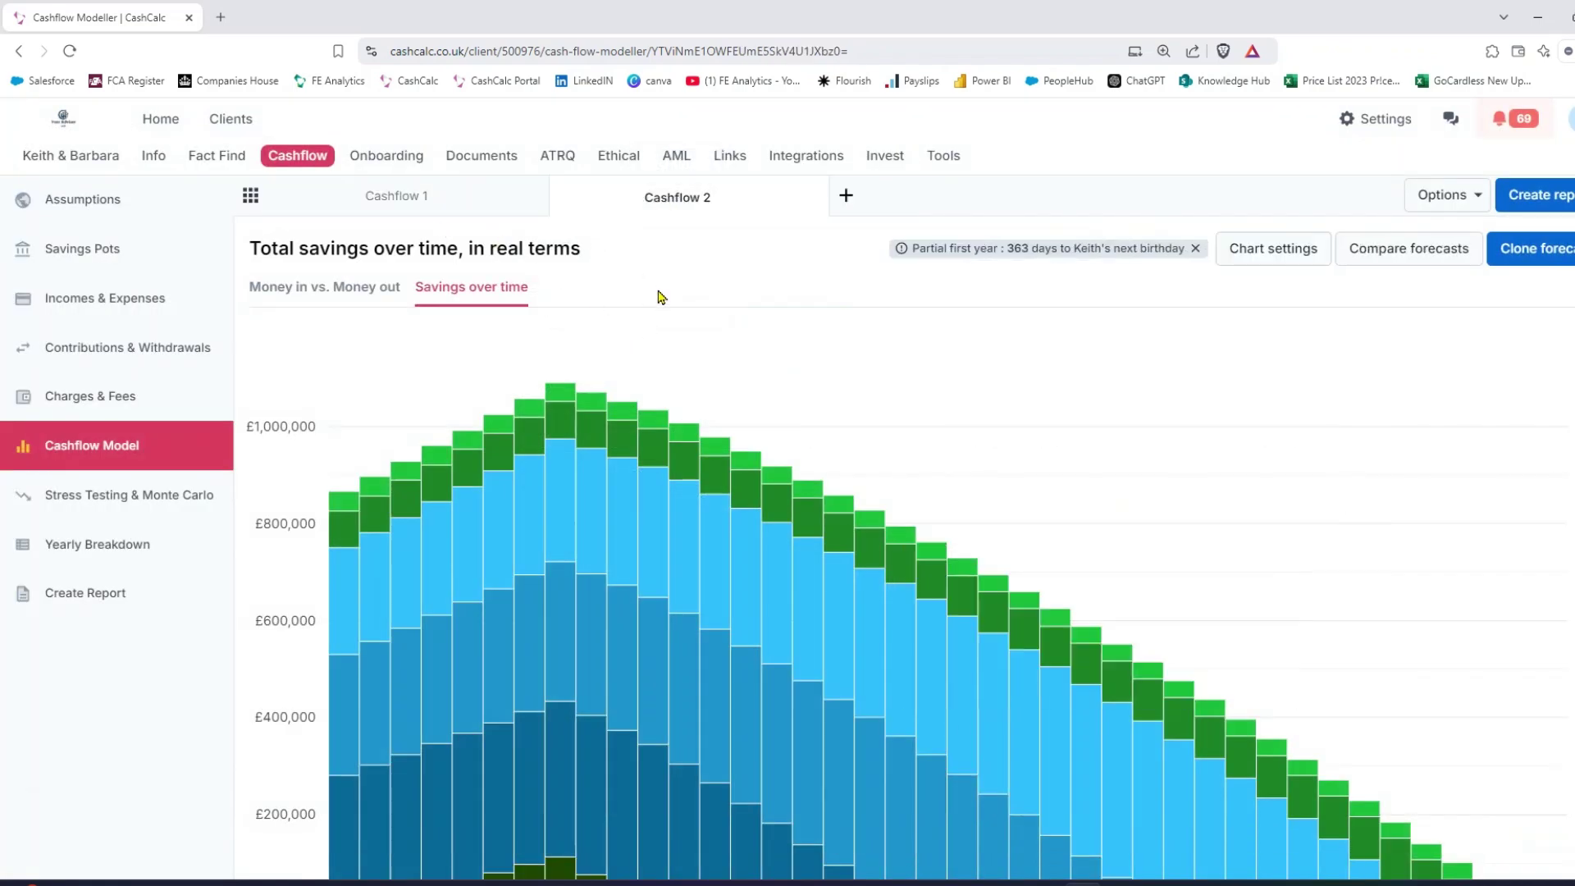
scroll(691, 316, "down", 1)
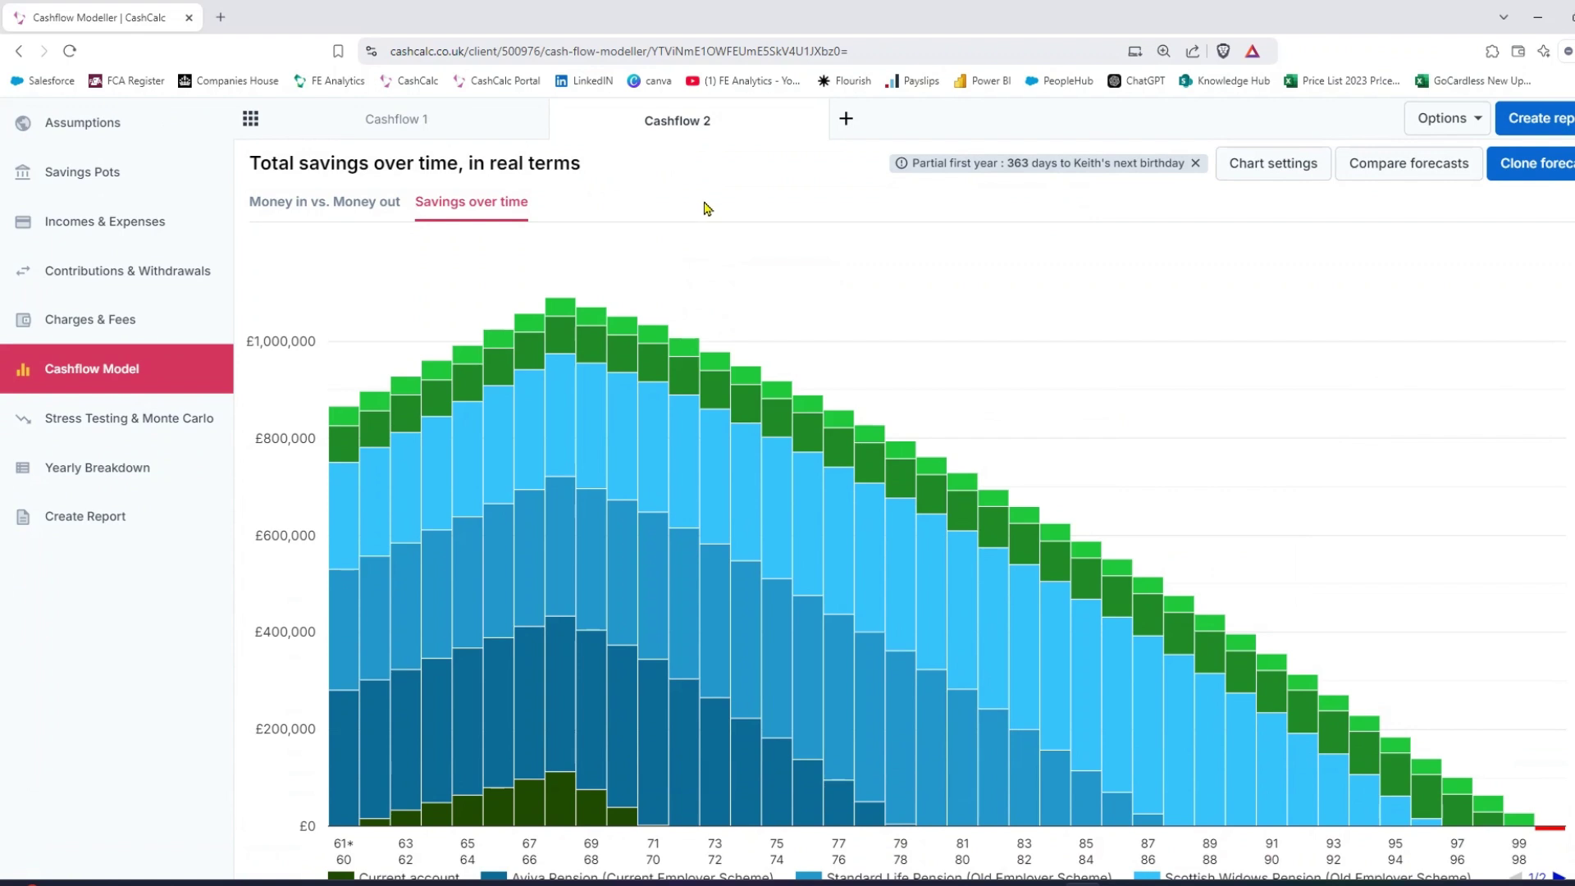
Step: Set the investment return rate of the Aviva Pension (Current Employer Scheme) pot in Cashflow 2 to 5.5%
left_click(127, 178)
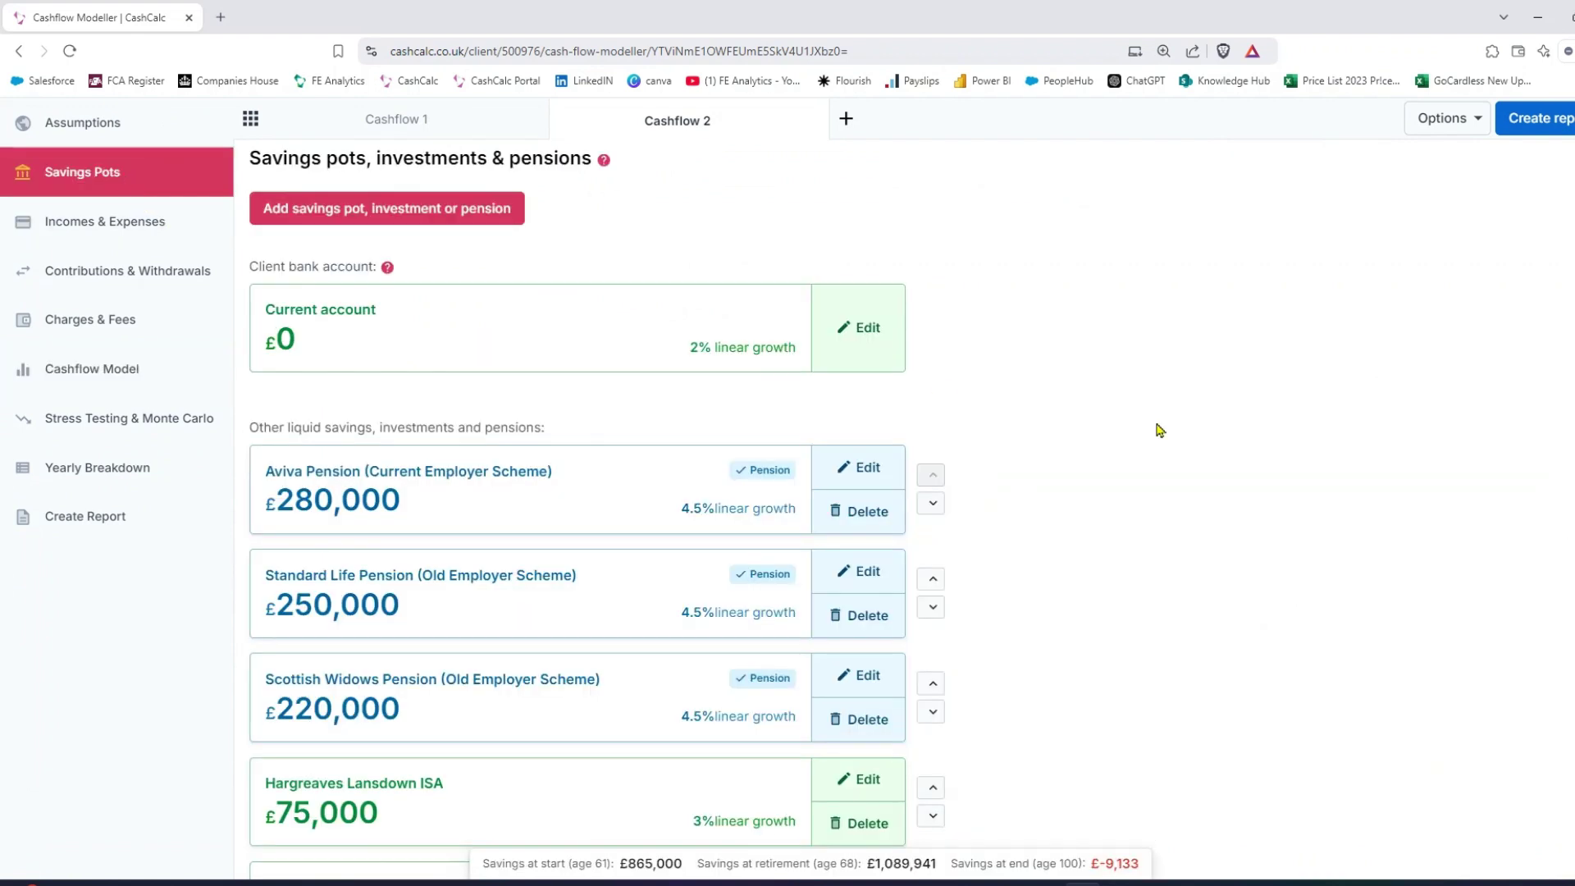
scroll(1159, 429, "down", 1)
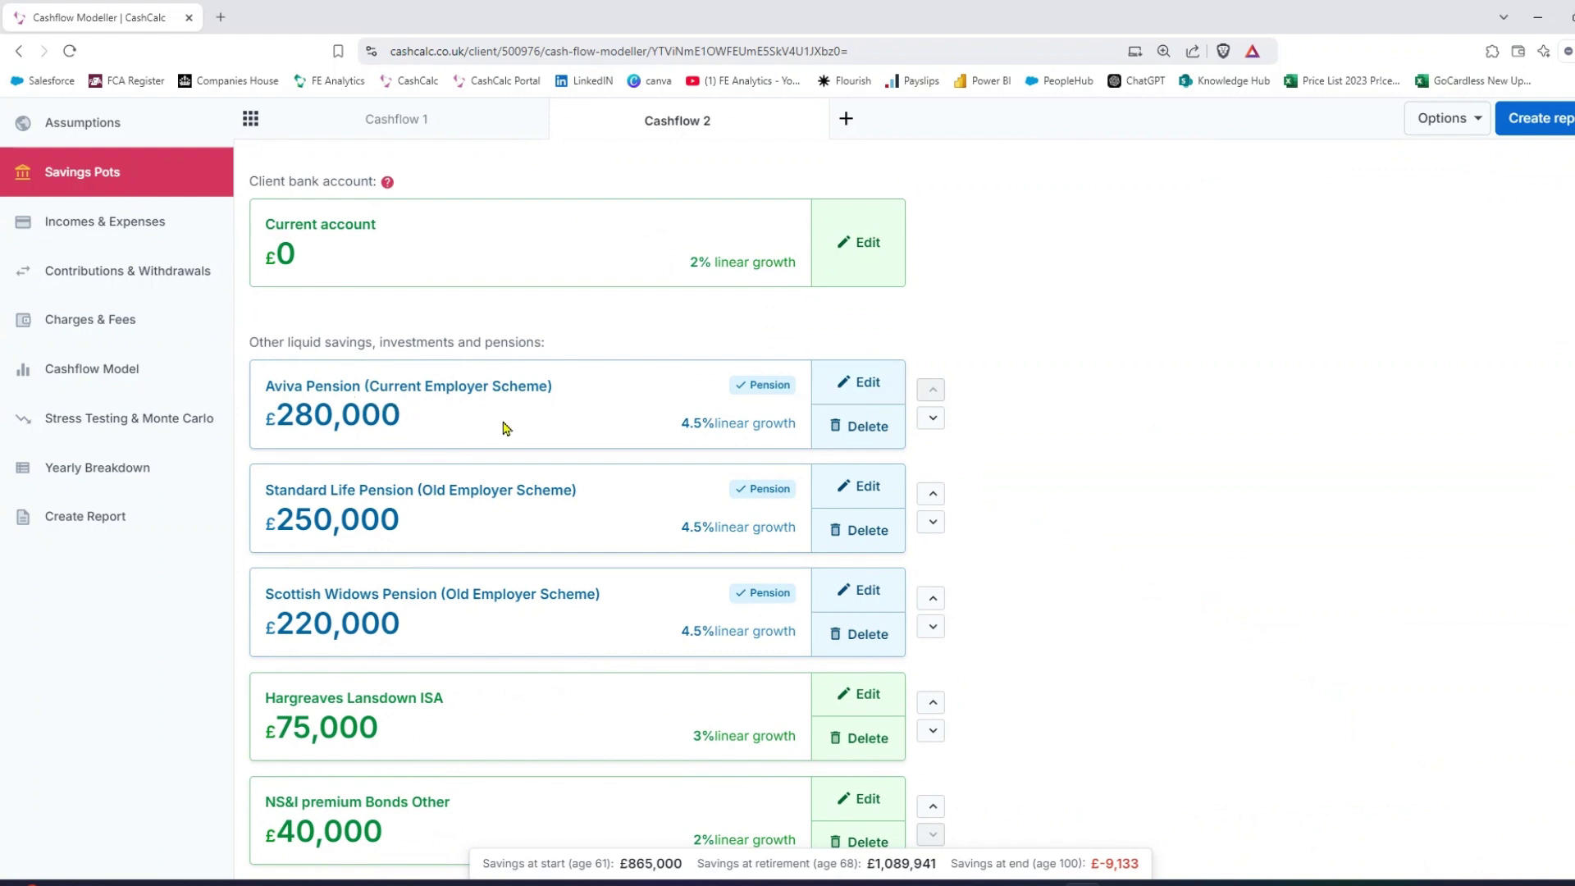
left_click(863, 385)
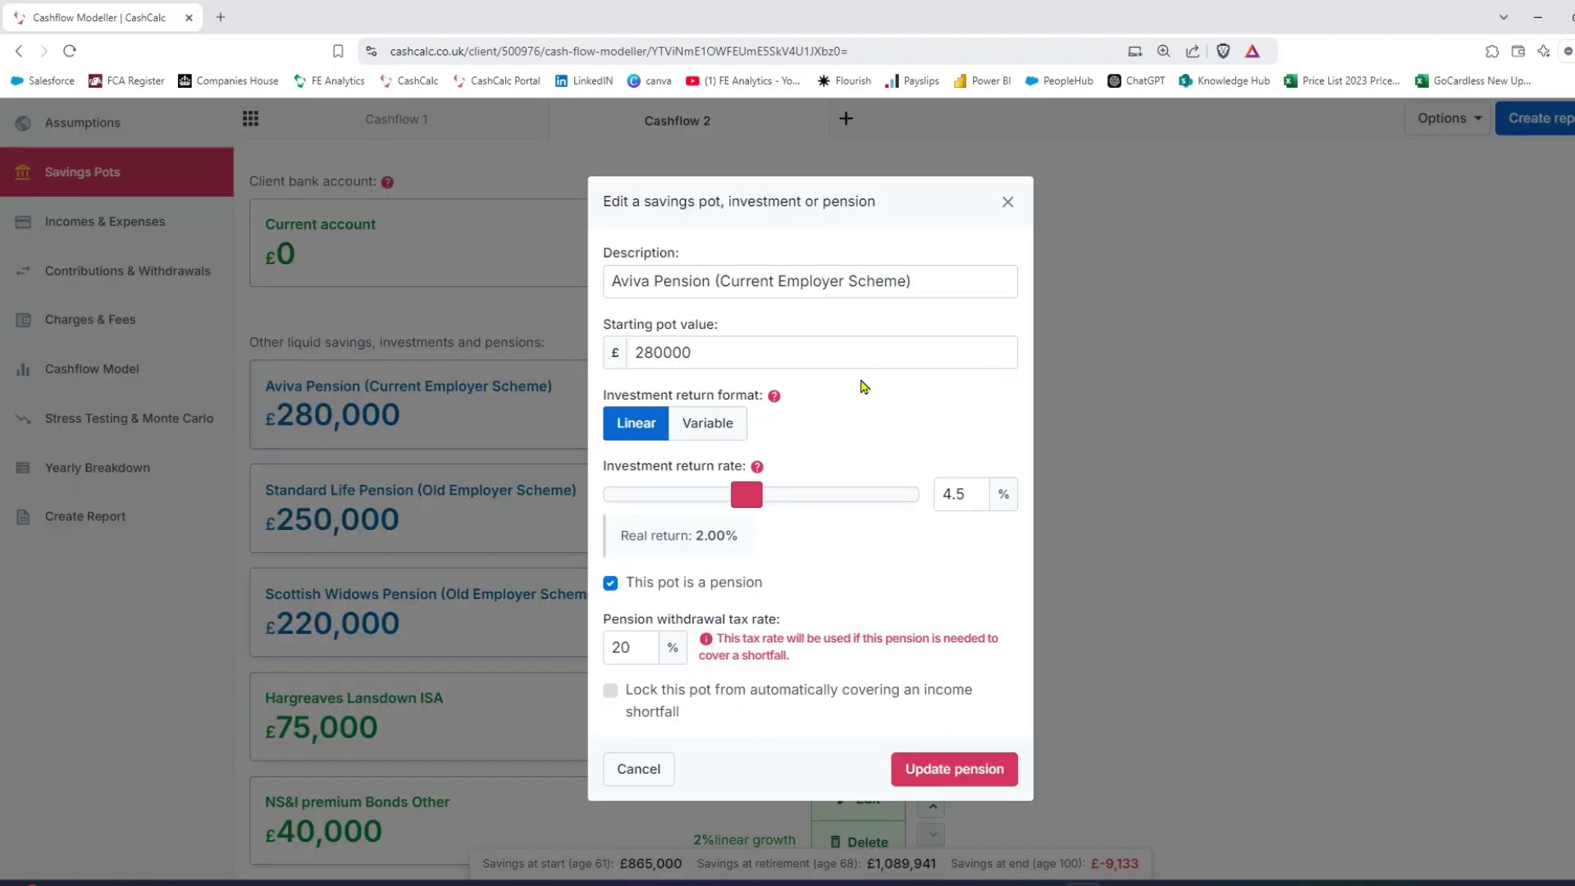
left_click_drag(748, 495, 777, 496)
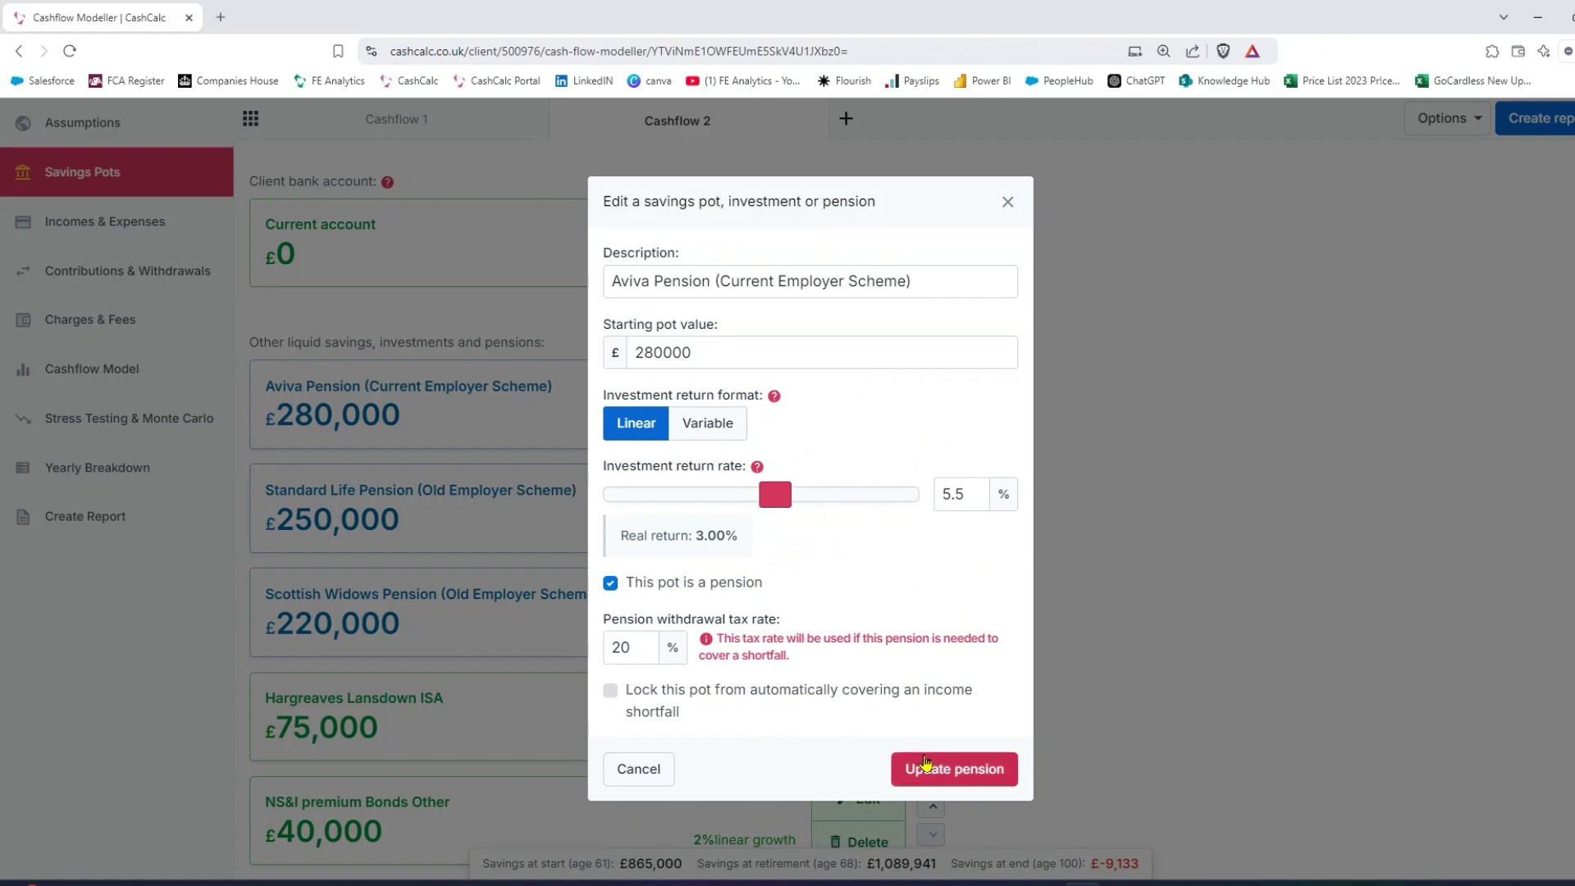
left_click(956, 771)
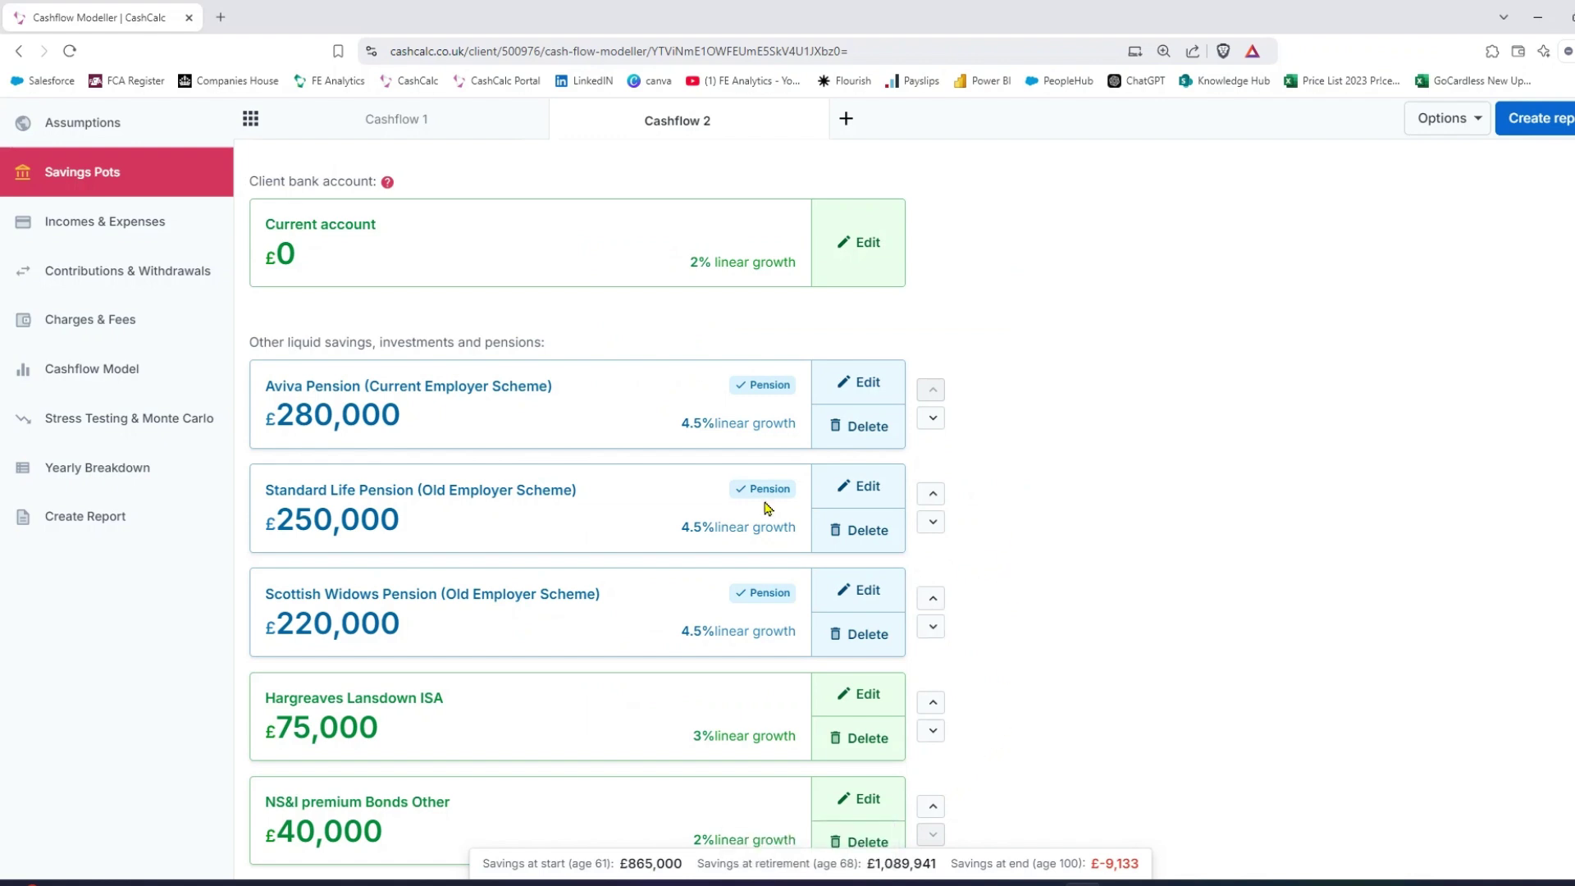
Step: Review Cashflow 2's Savings over time chart and compare it with Cashflow 1 in the forecast comparison
left_click(78, 383)
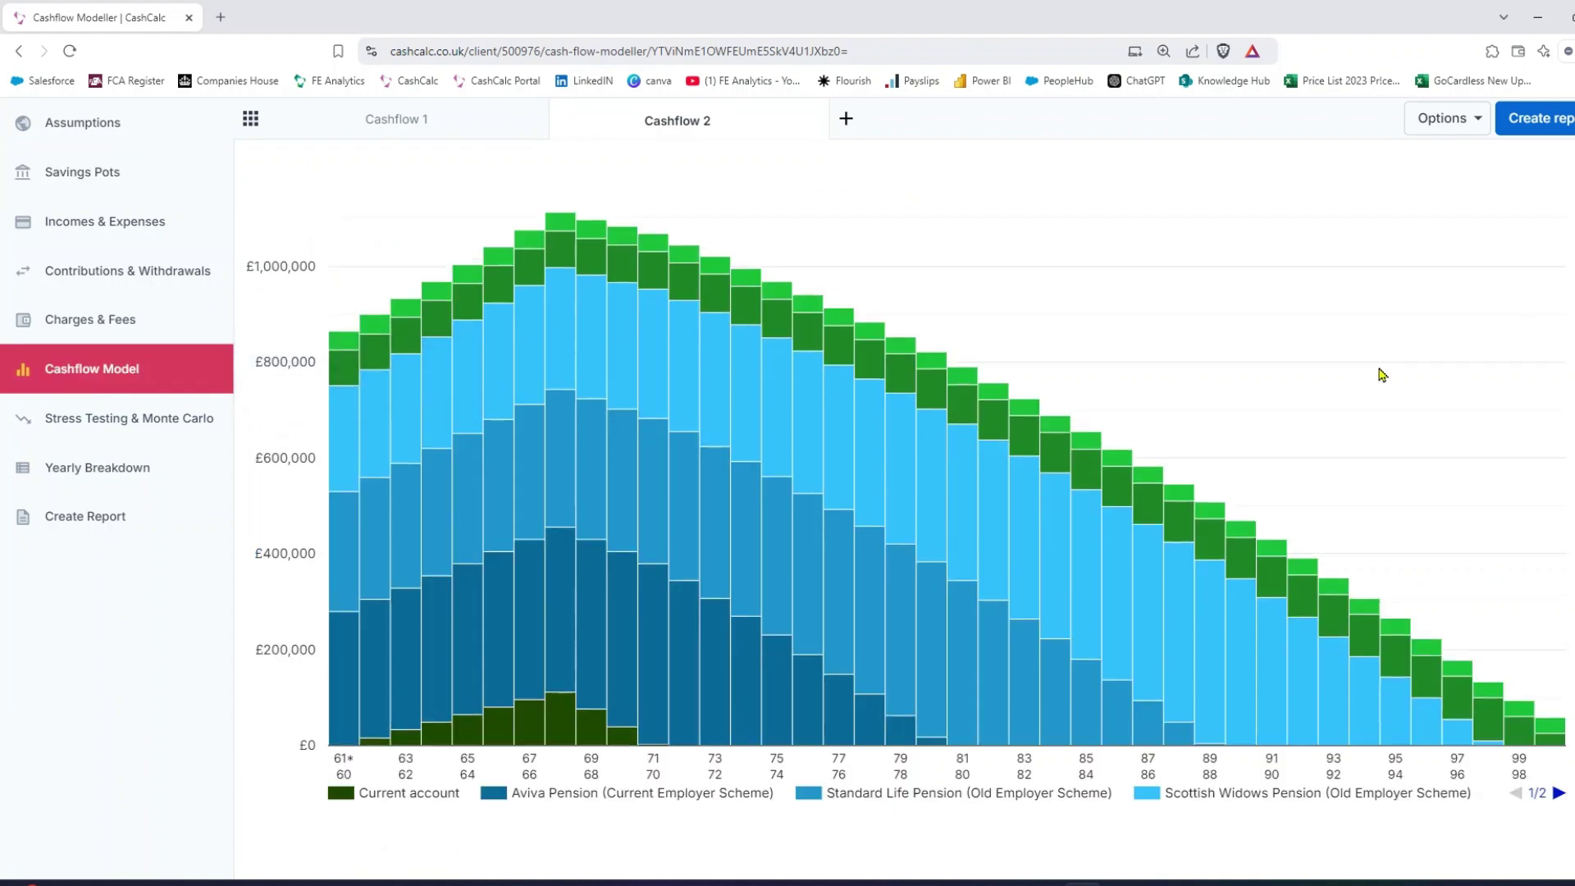
scroll(1370, 394, "up", 2)
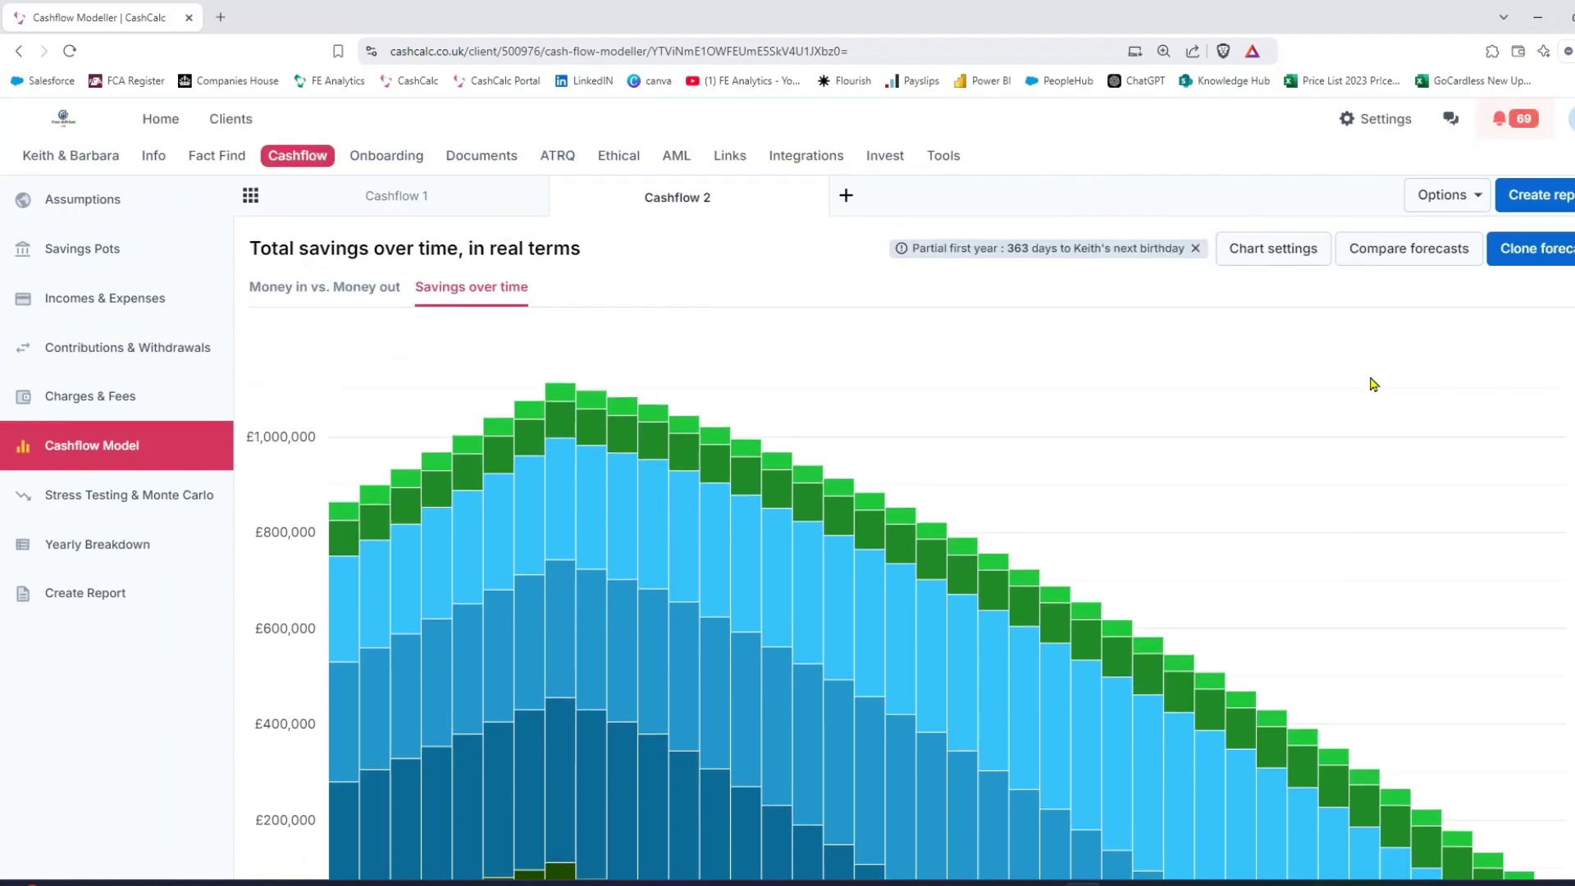
left_click(1413, 257)
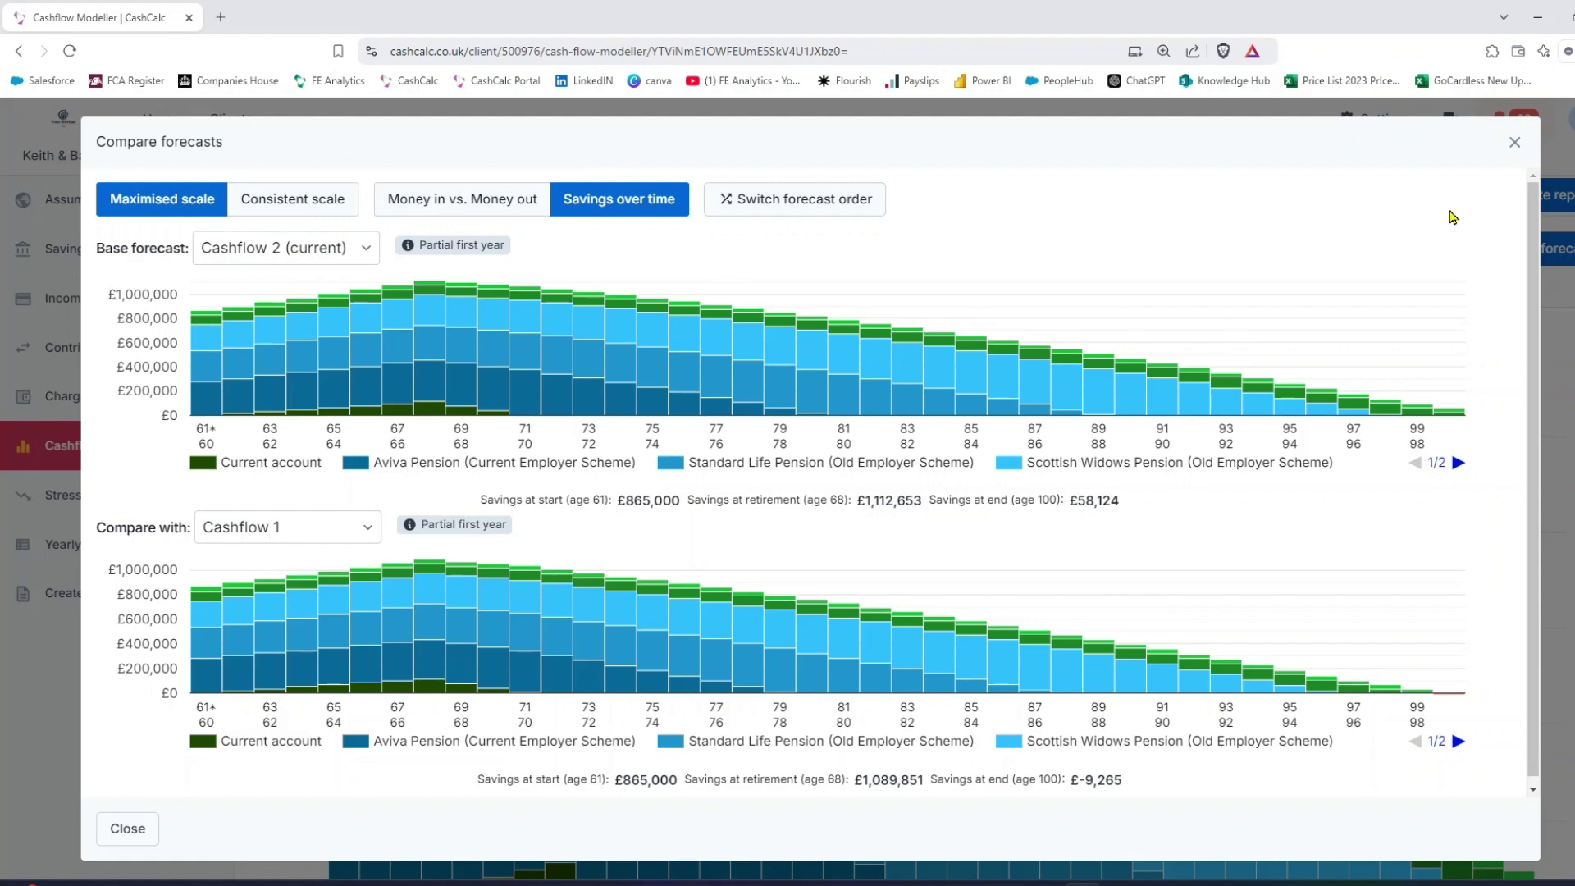
left_click(1513, 145)
Step: Review the Savings over time chart of the Stress Test Example forecast
scroll(1354, 435, "down", 2)
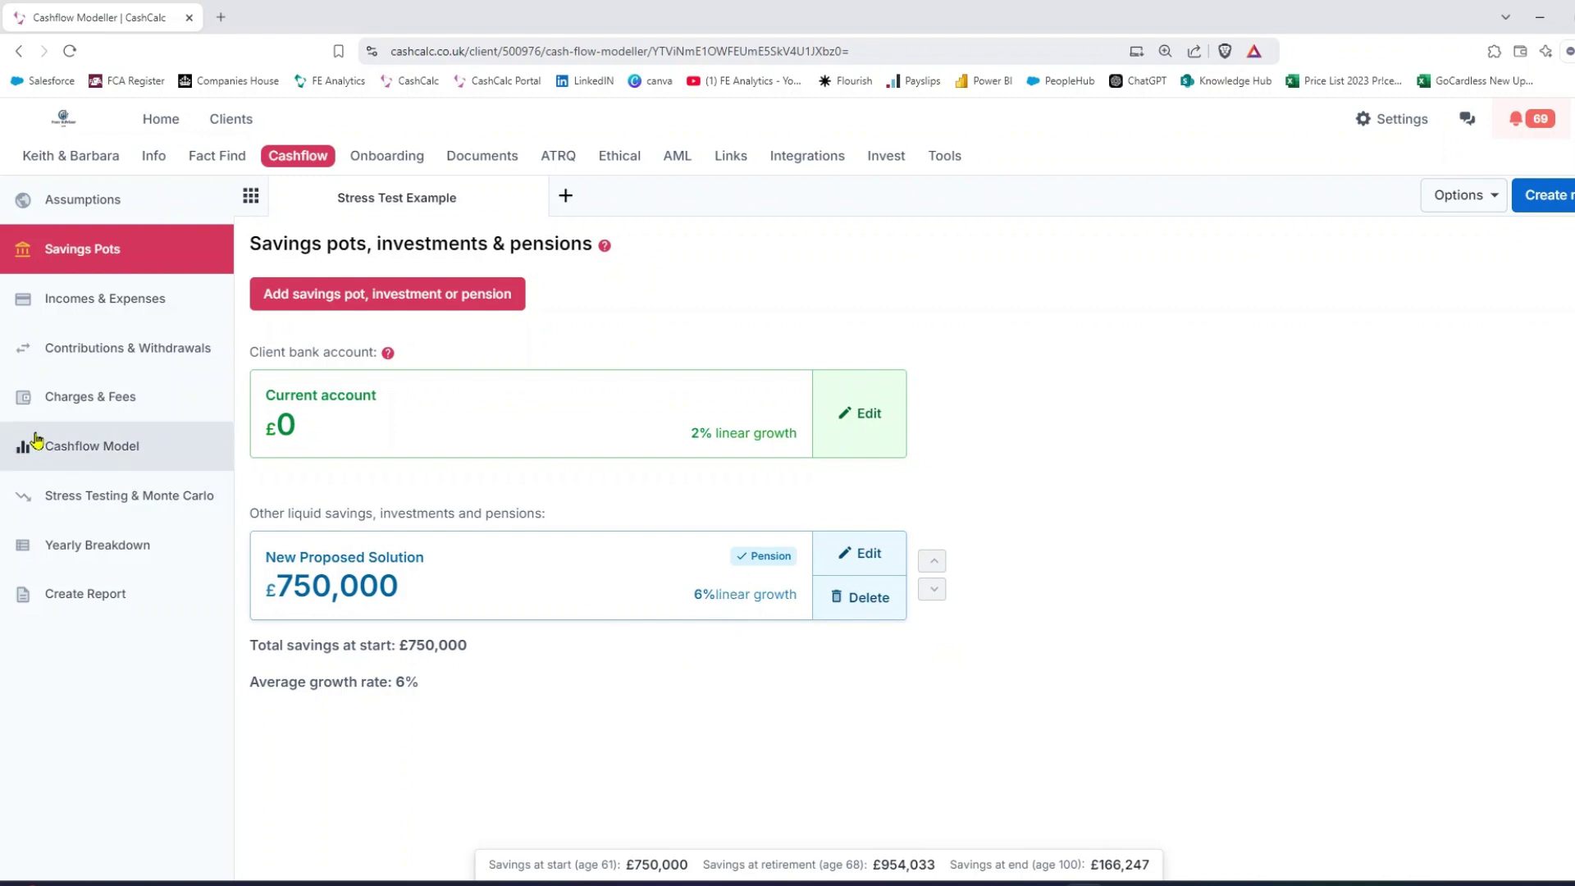
left_click(80, 451)
scroll(1410, 422, "down", 1)
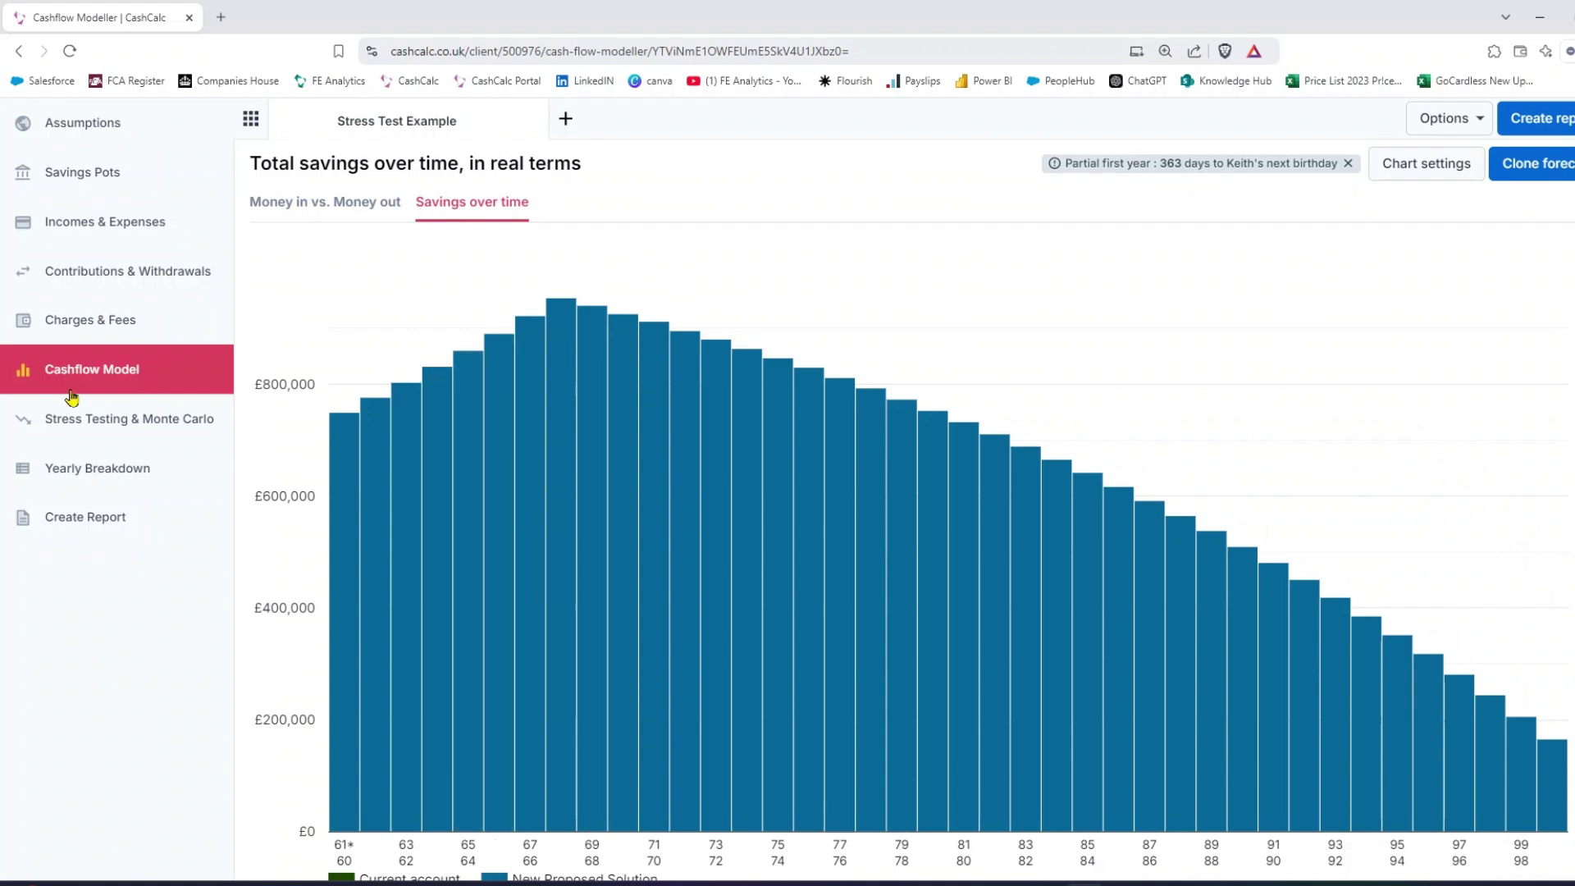
Step: Simulate the UK Index Market Crash & Recovery (2007-2012) starting at age 70 on the New Proposed Solution pot and apply the changes
left_click(85, 421)
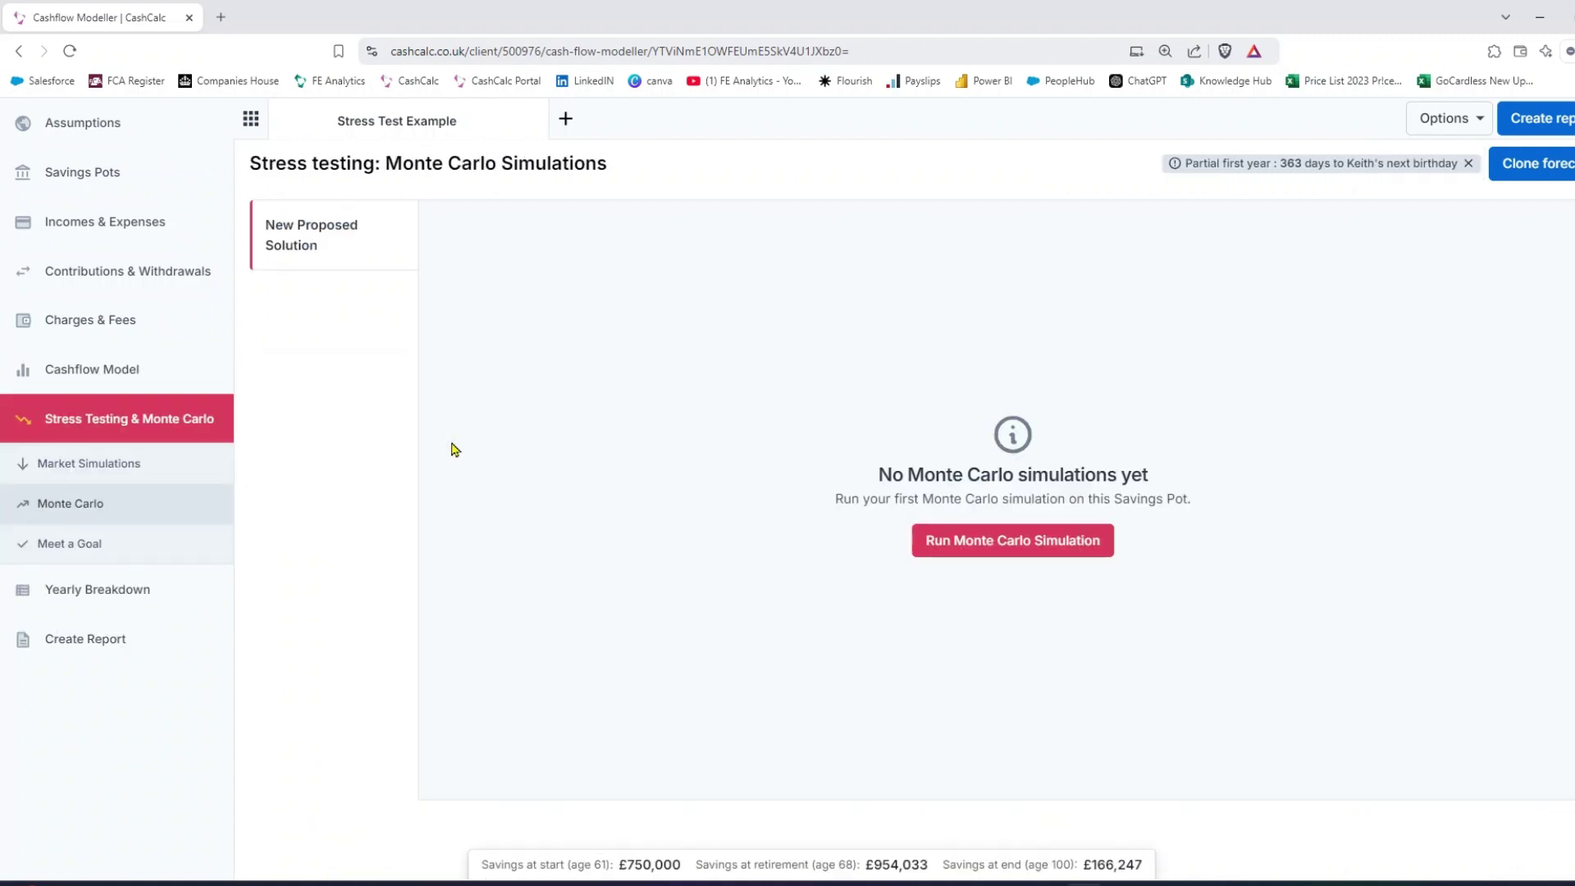
left_click(90, 467)
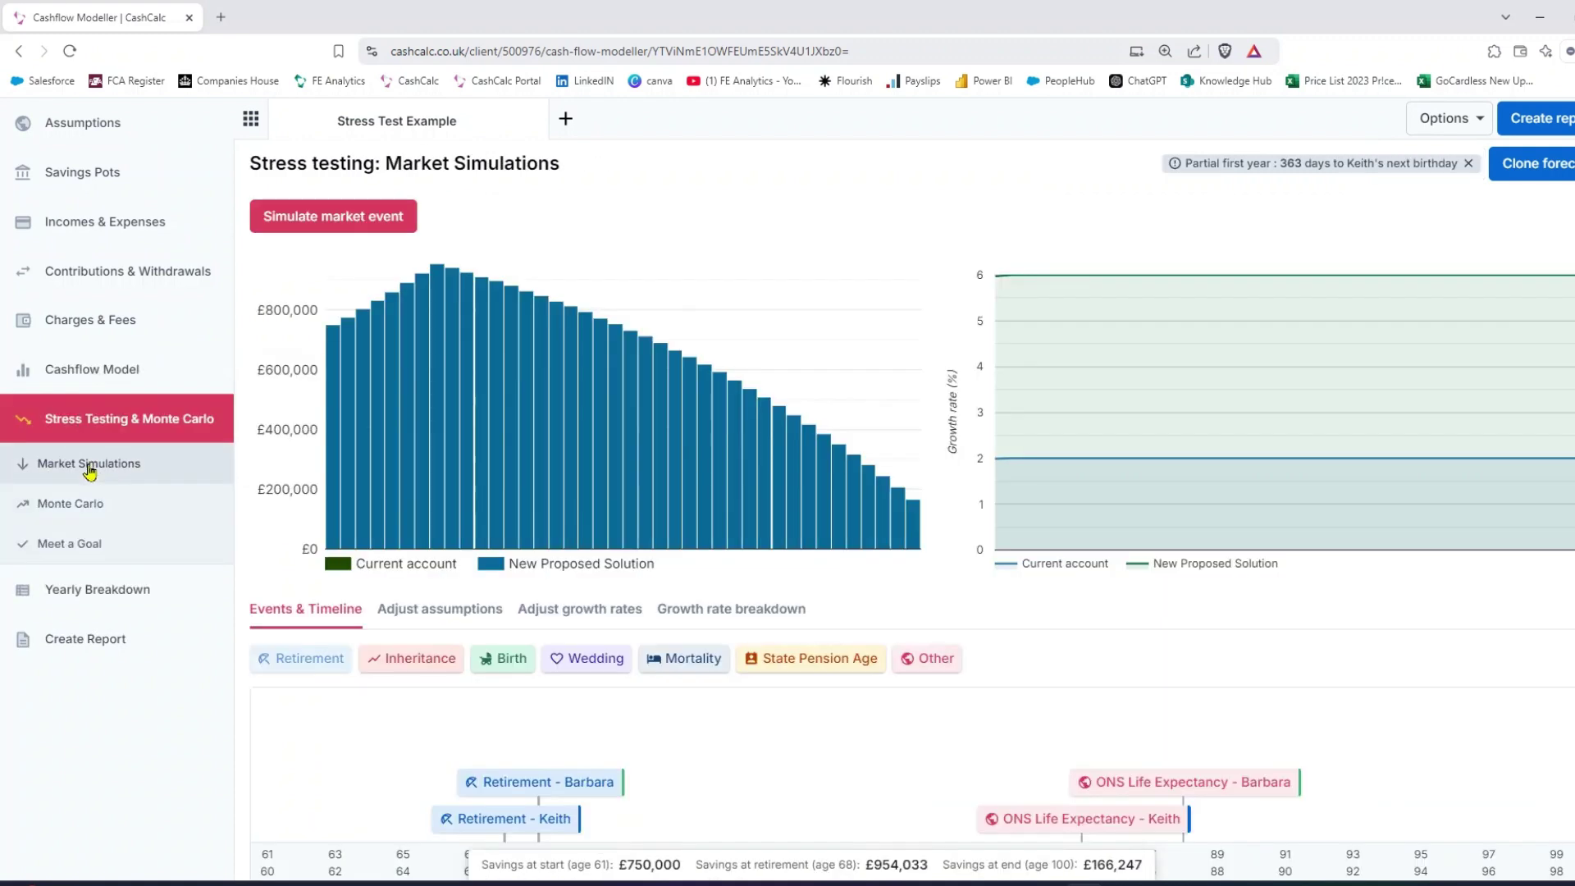
left_click(332, 217)
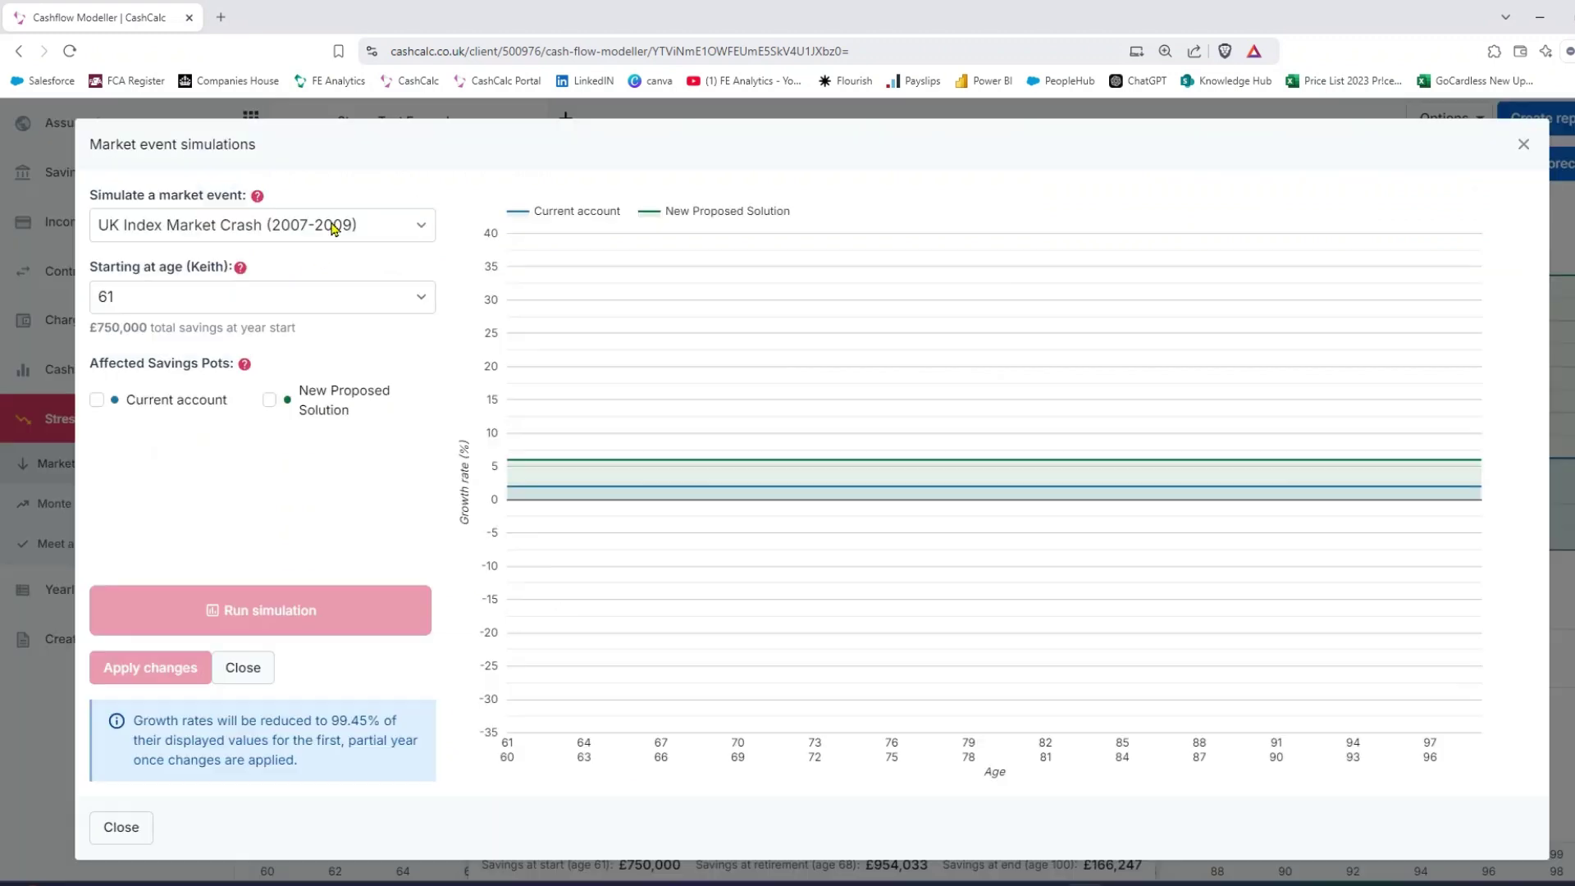
left_click(335, 224)
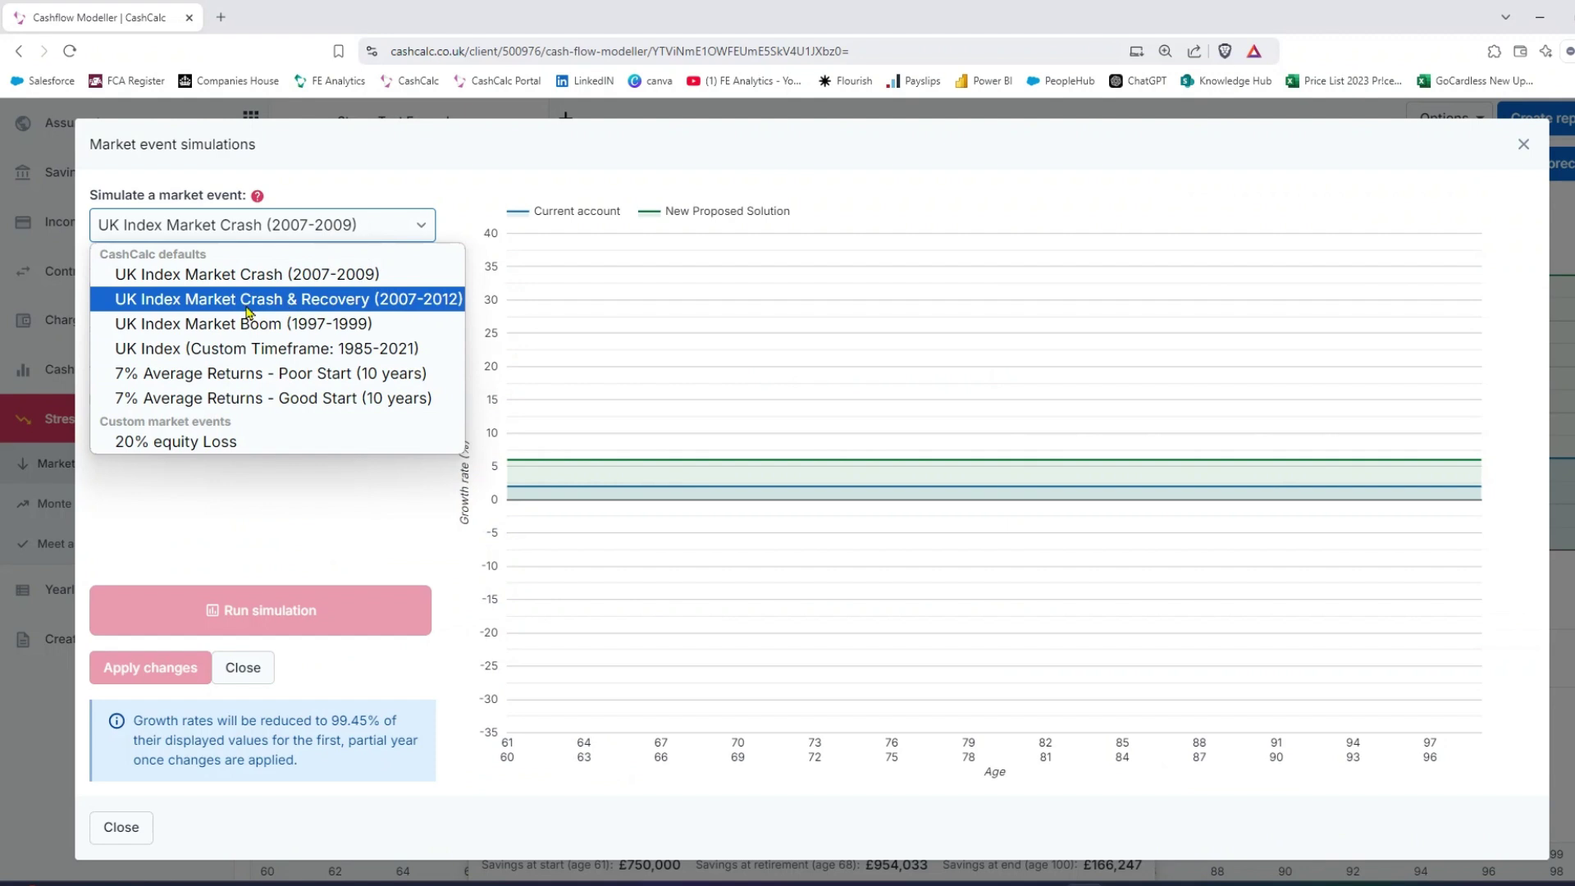
left_click(405, 303)
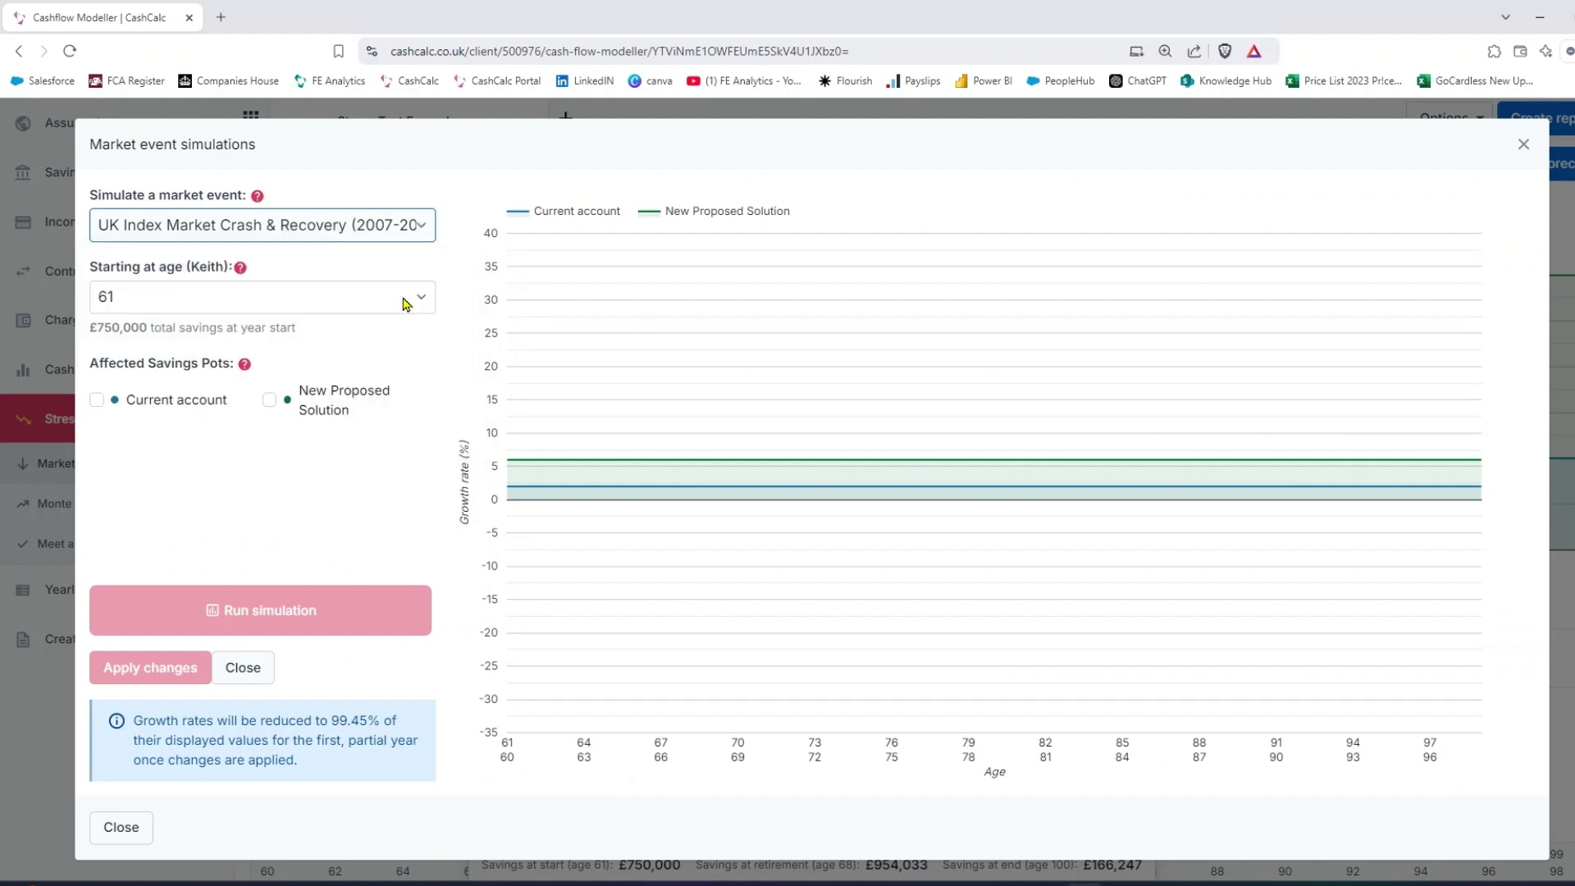
left_click(355, 307)
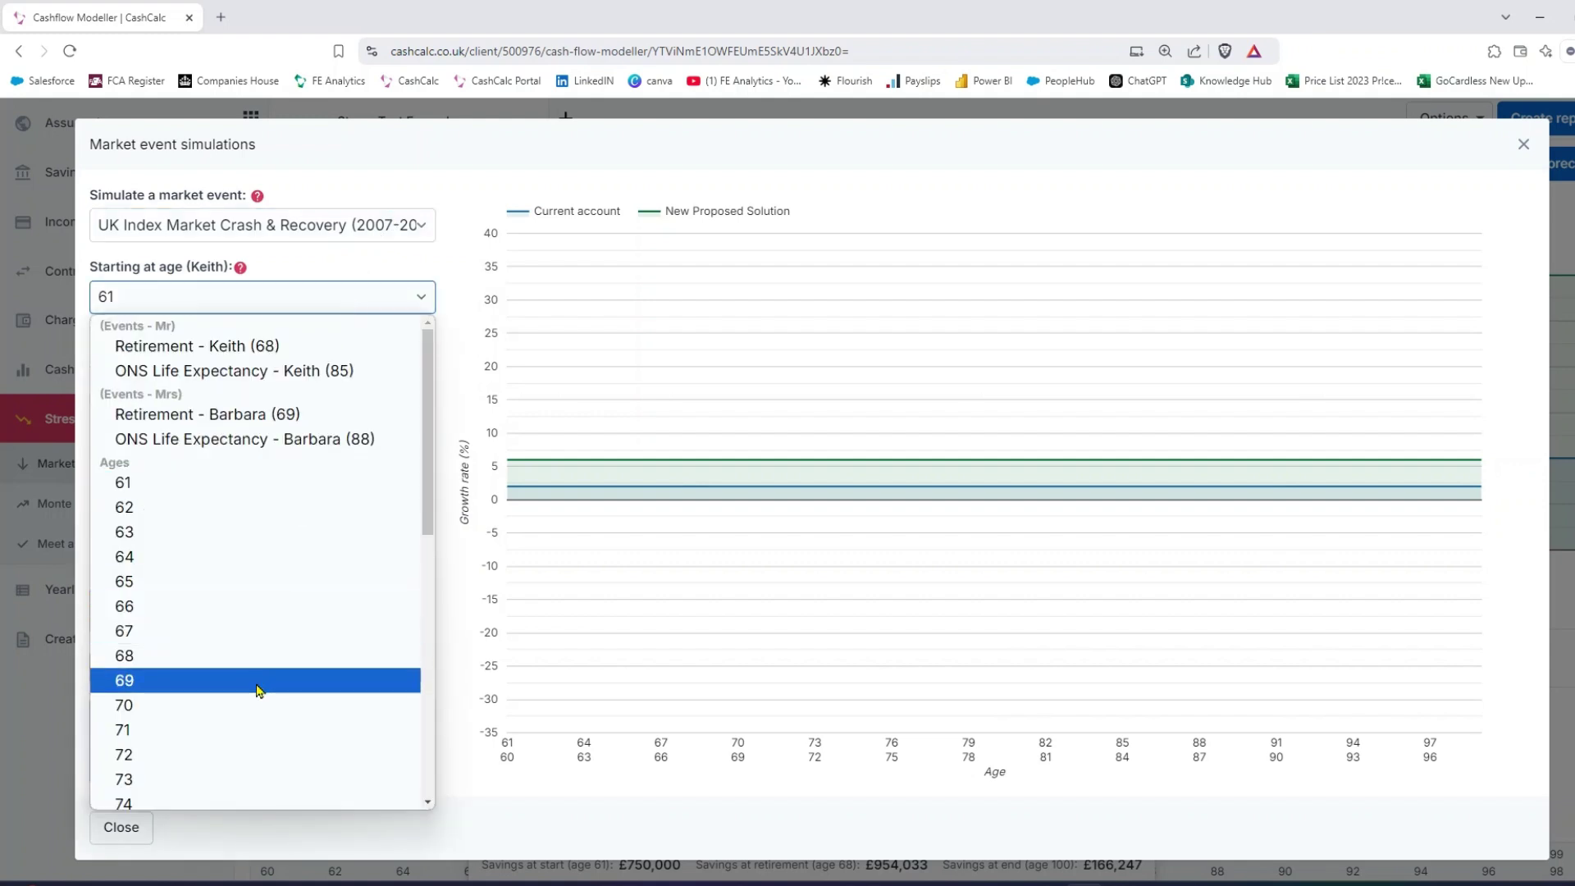
left_click(259, 711)
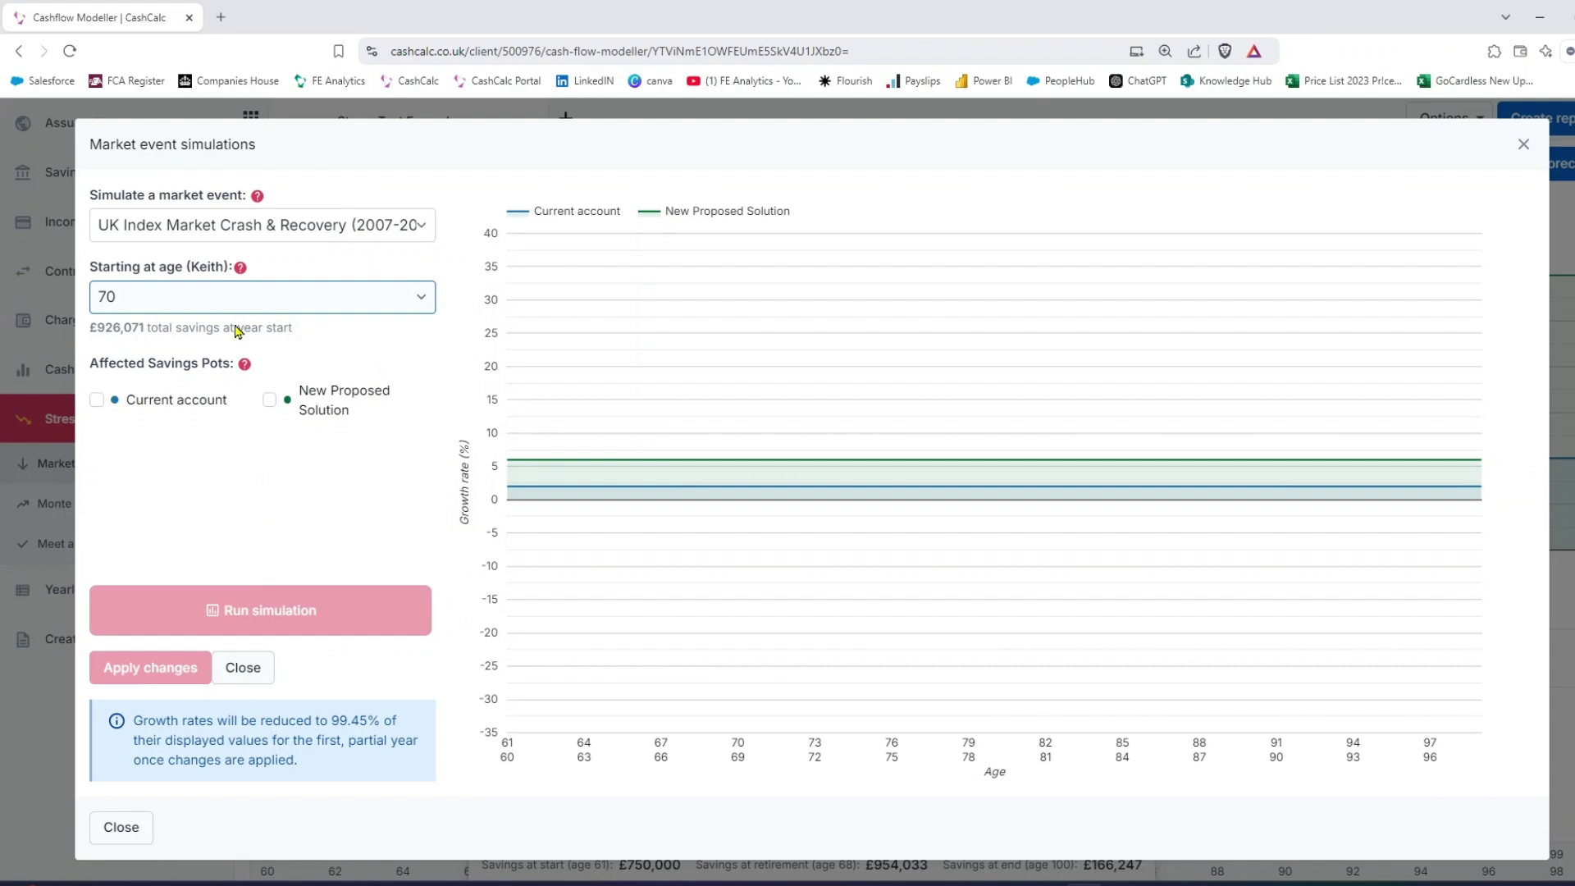
left_click(270, 401)
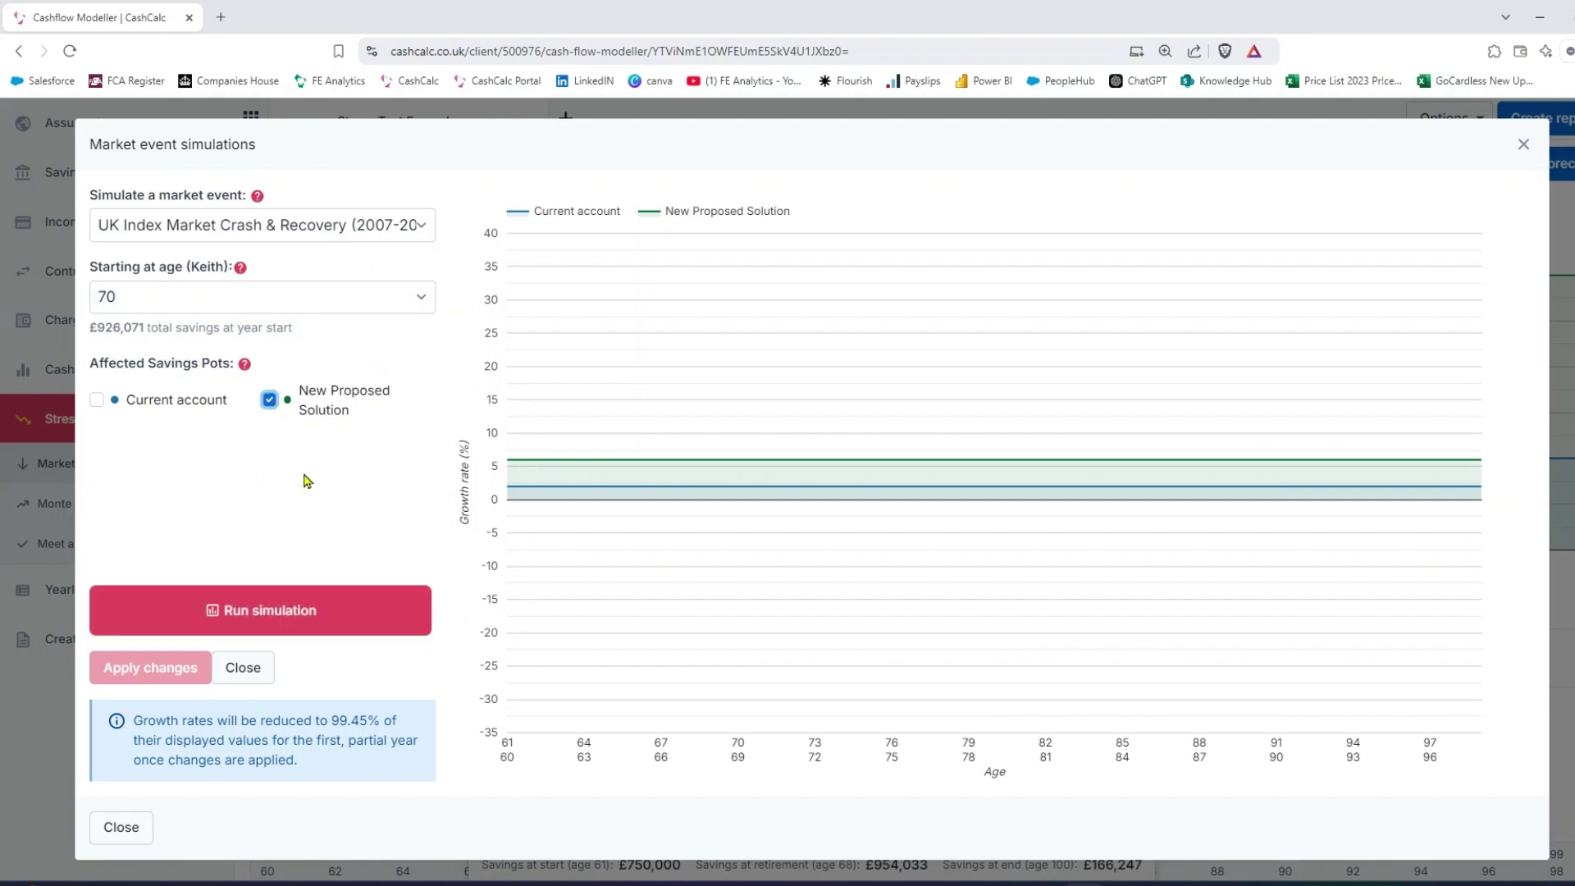
left_click(279, 621)
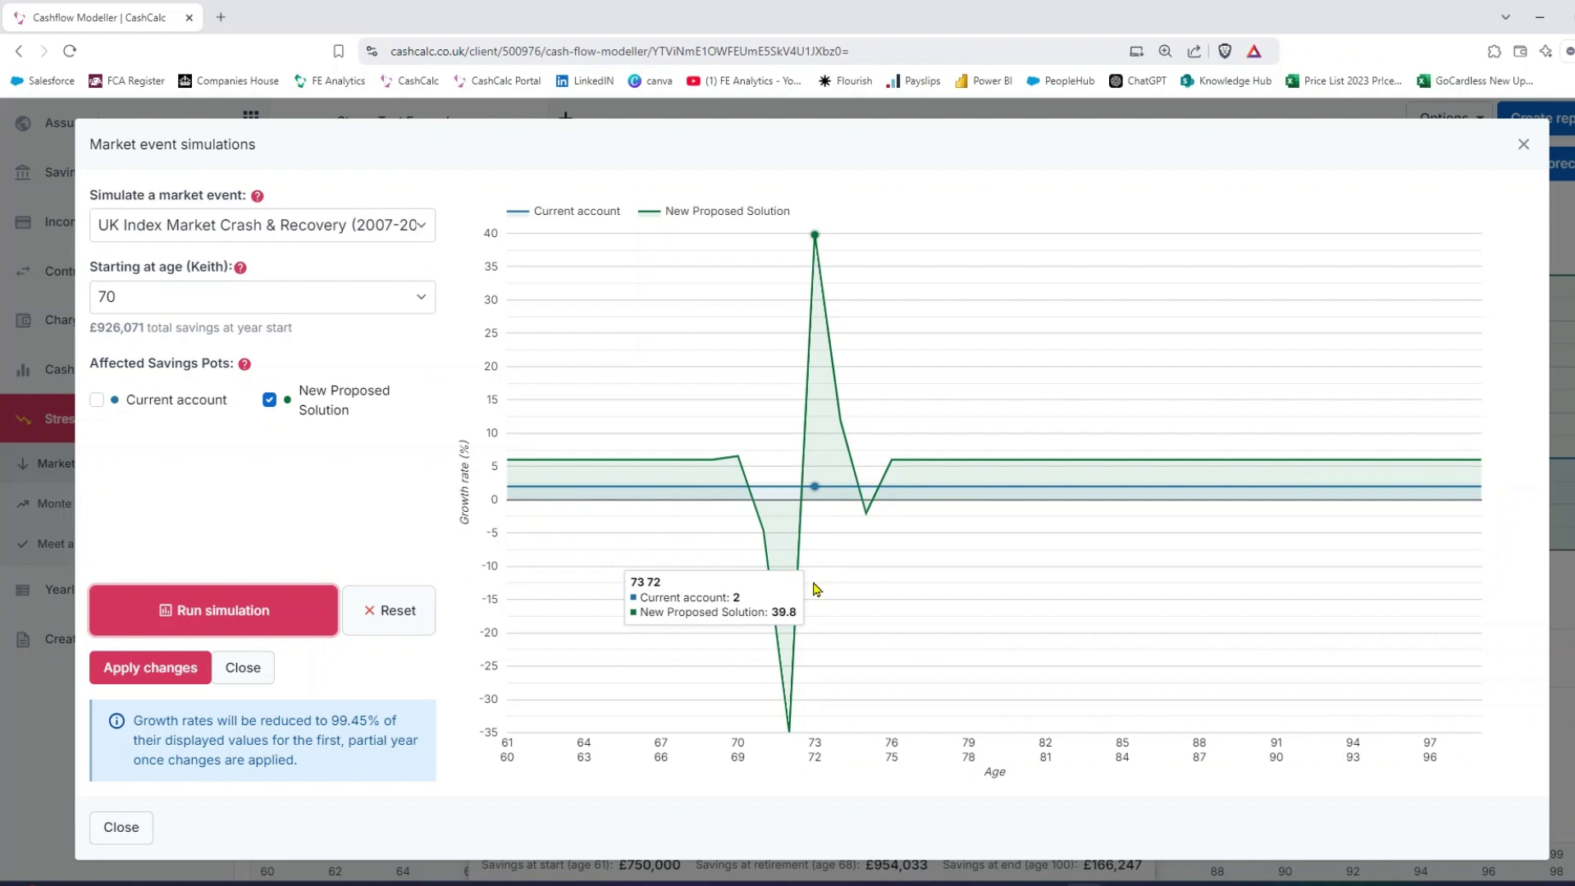
left_click(175, 666)
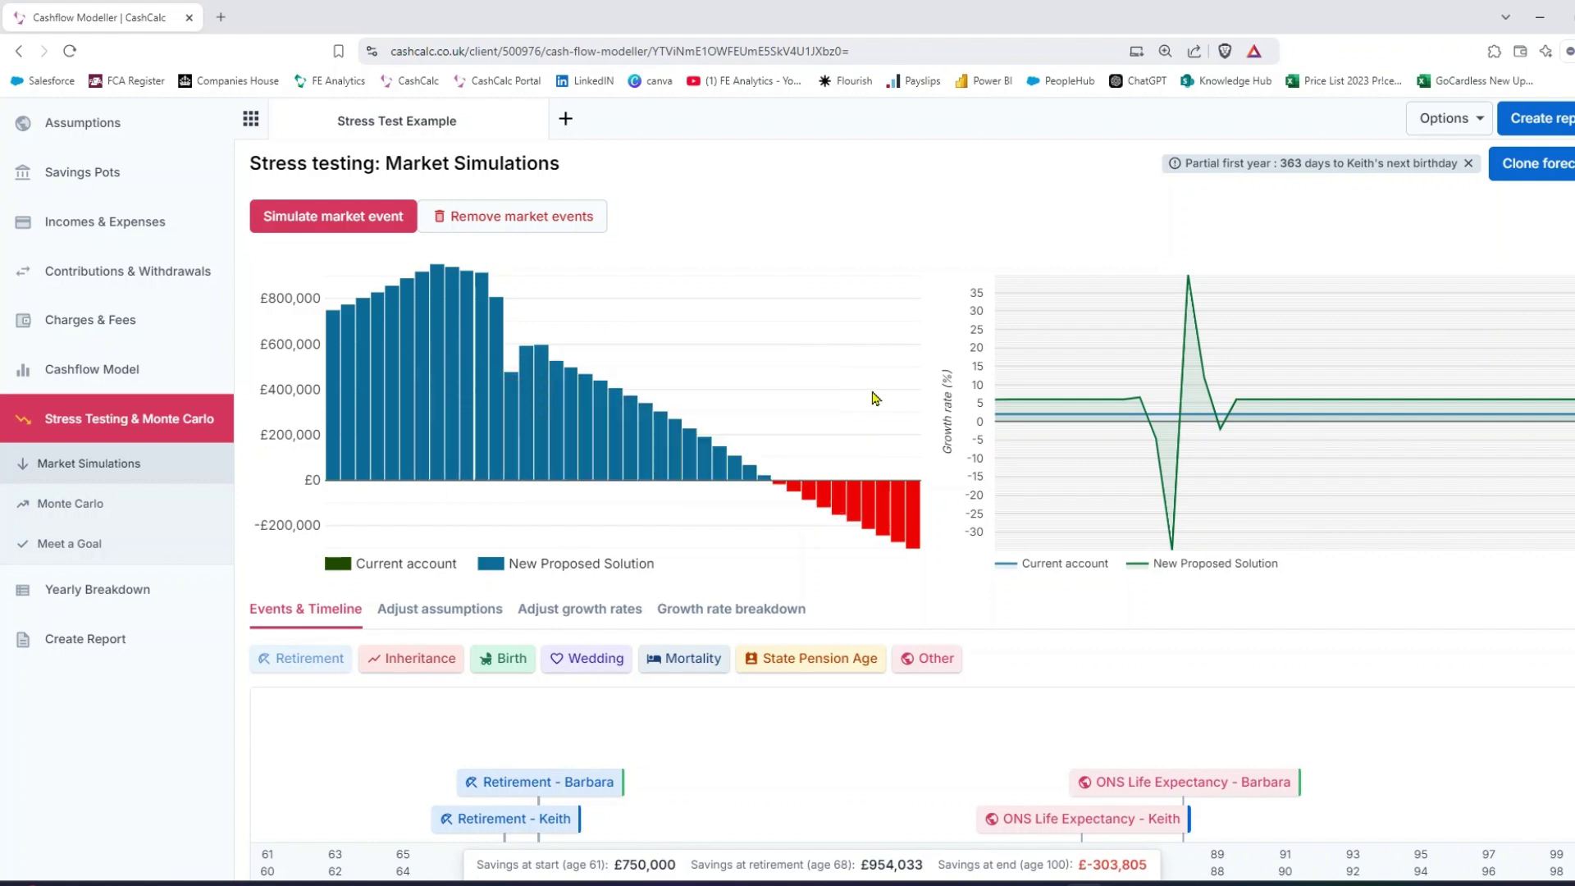
Step: Inspect the shortfall years in the stress-tested savings chart, and remove all market events from the New Proposed Solution pot
mouse_move(916, 514)
mouse_move(764, 484)
left_click(504, 212)
left_click(635, 508)
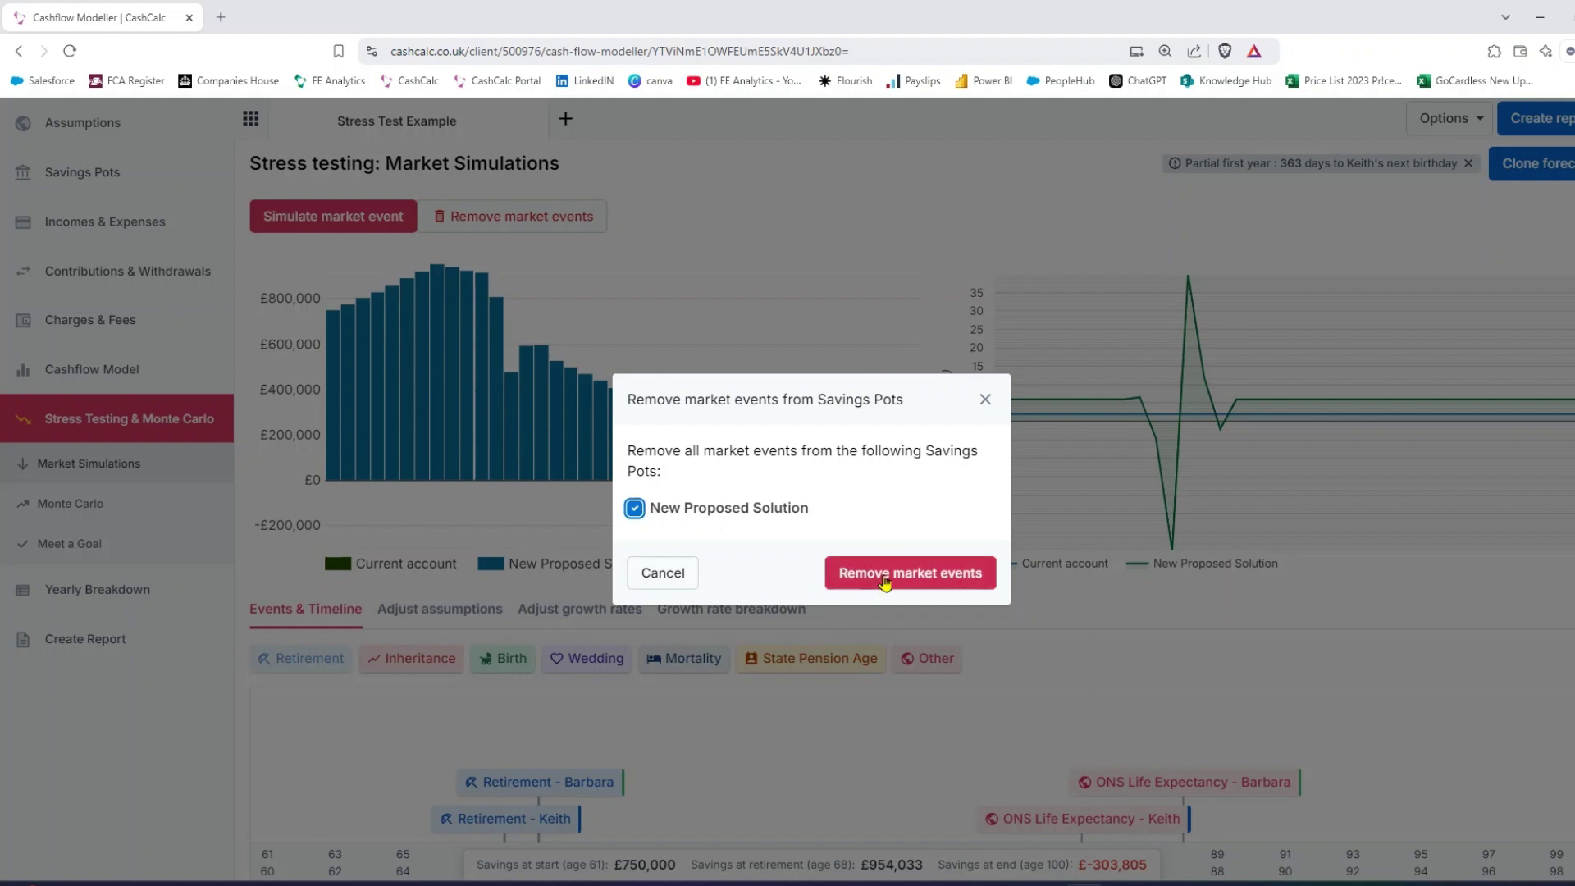
left_click(905, 573)
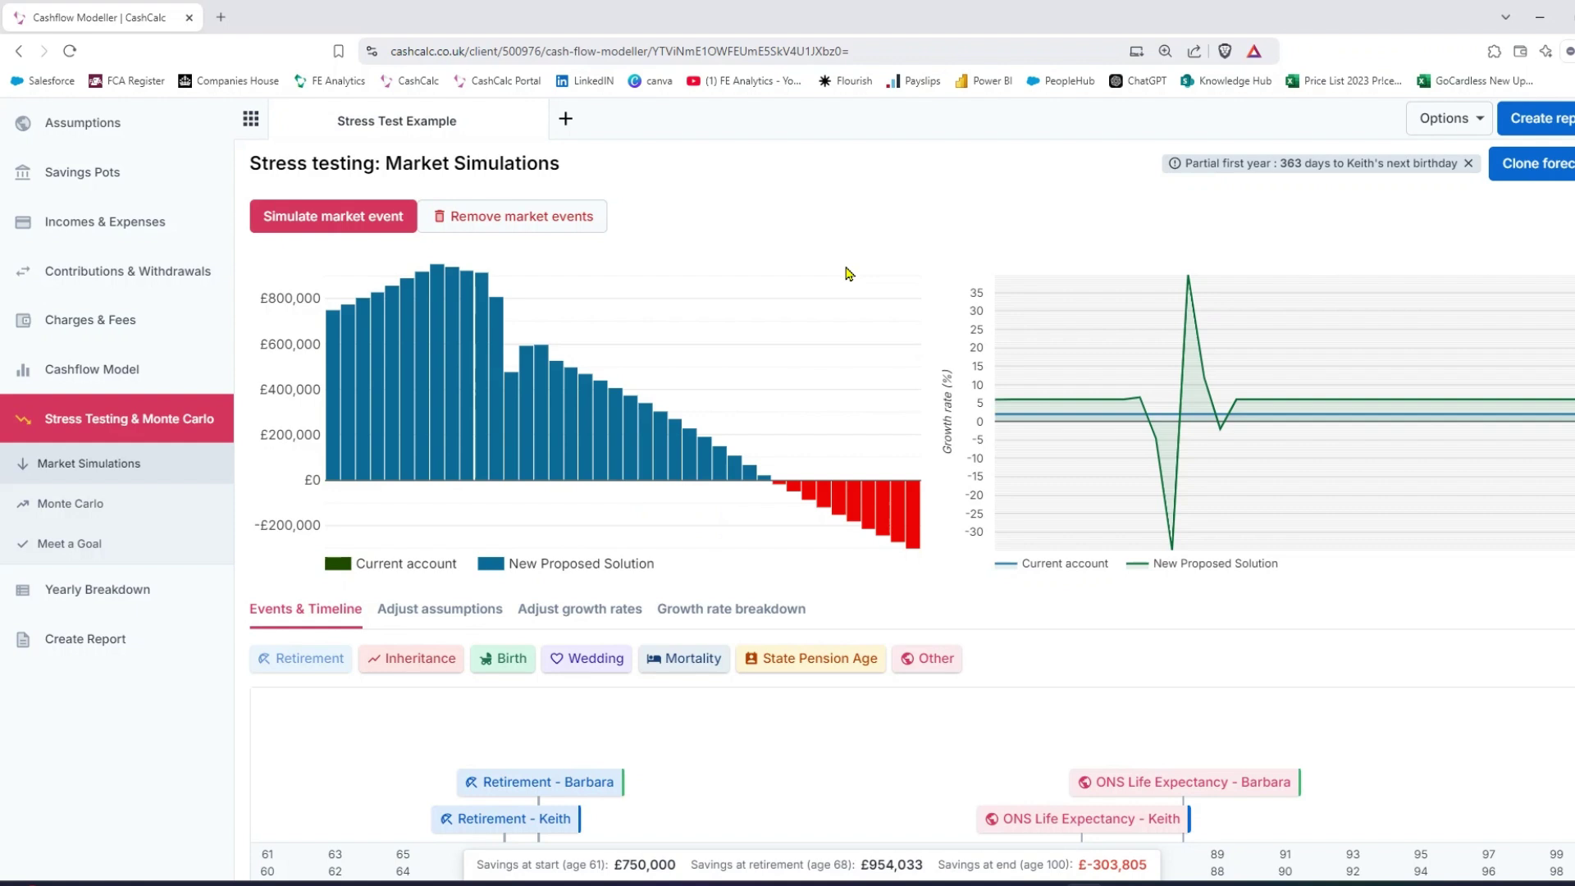
Step: Set up a Monte Carlo simulation for the New Proposed Solution pot with a £0 minimum threshold and client risk profile 4
left_click(91, 515)
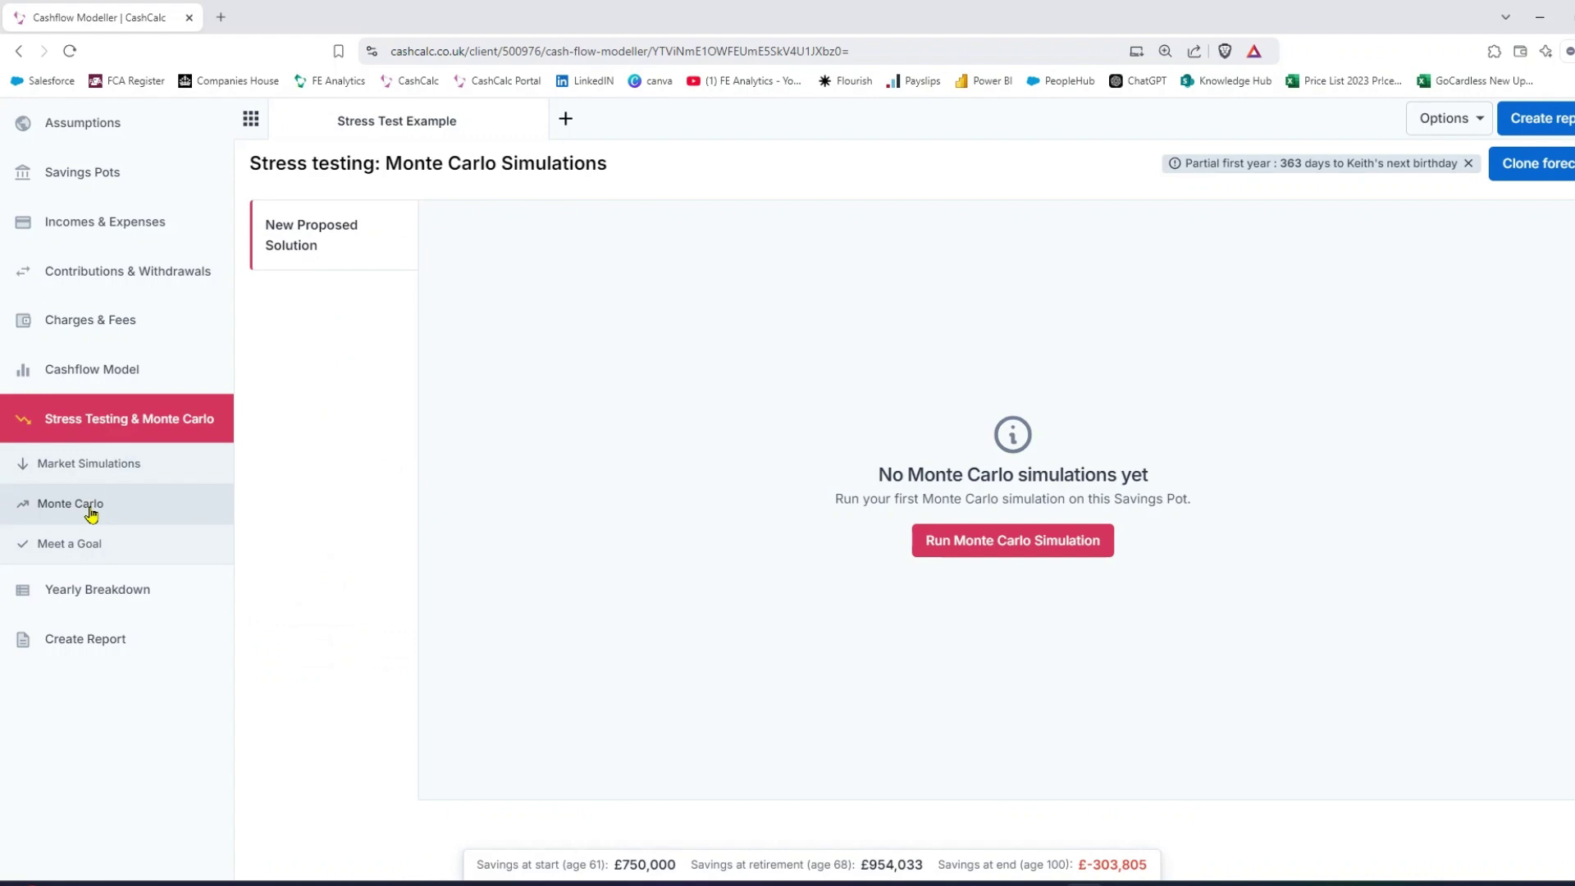
left_click(1030, 549)
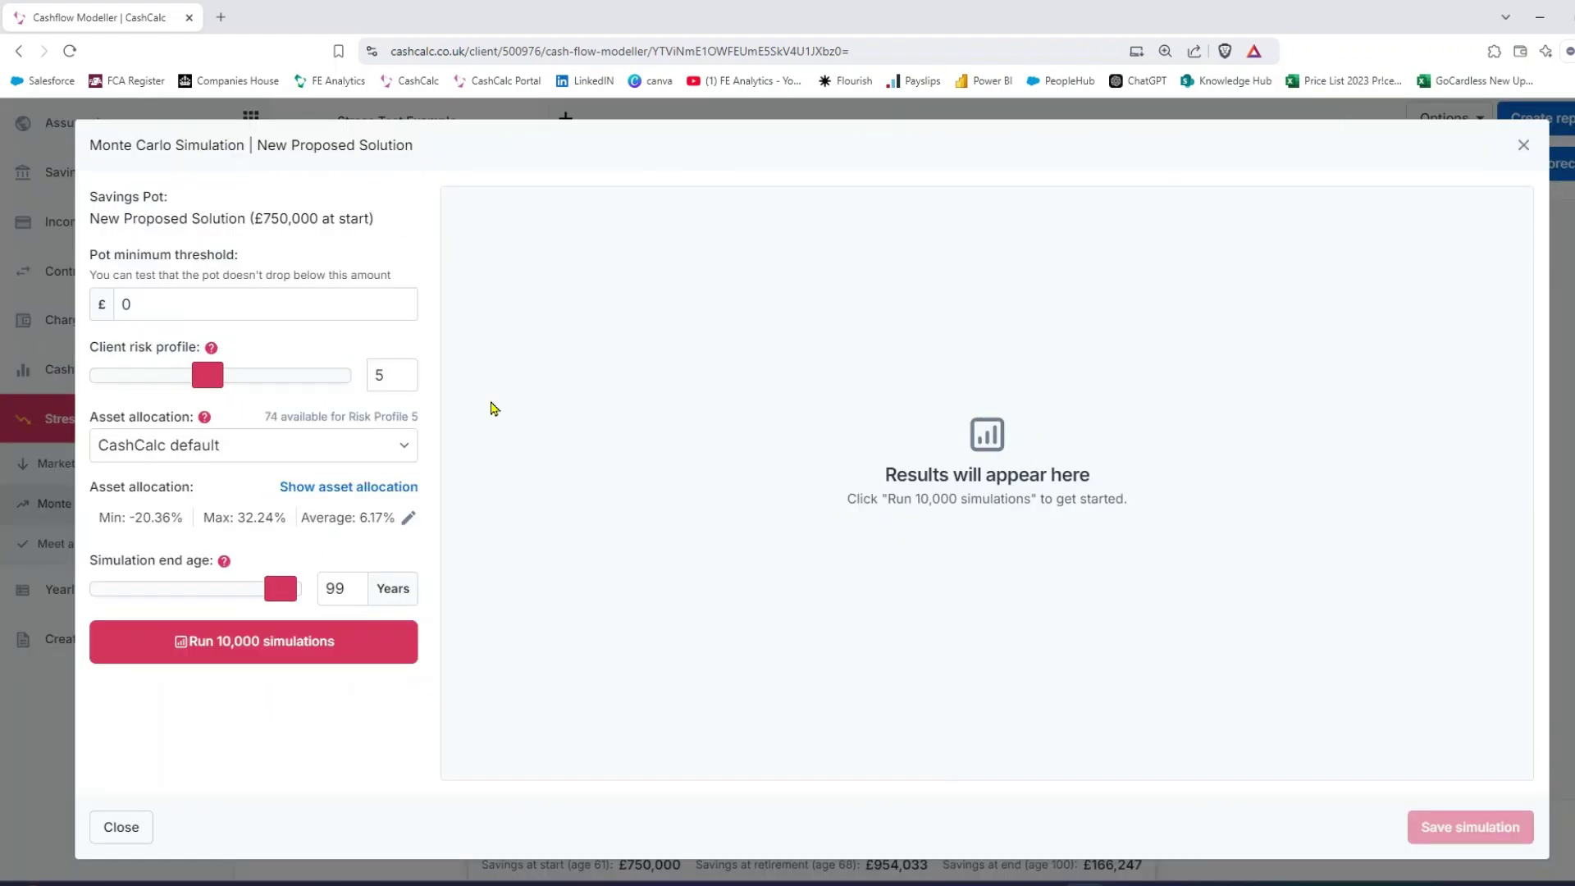
left_click_drag(253, 218, 311, 218)
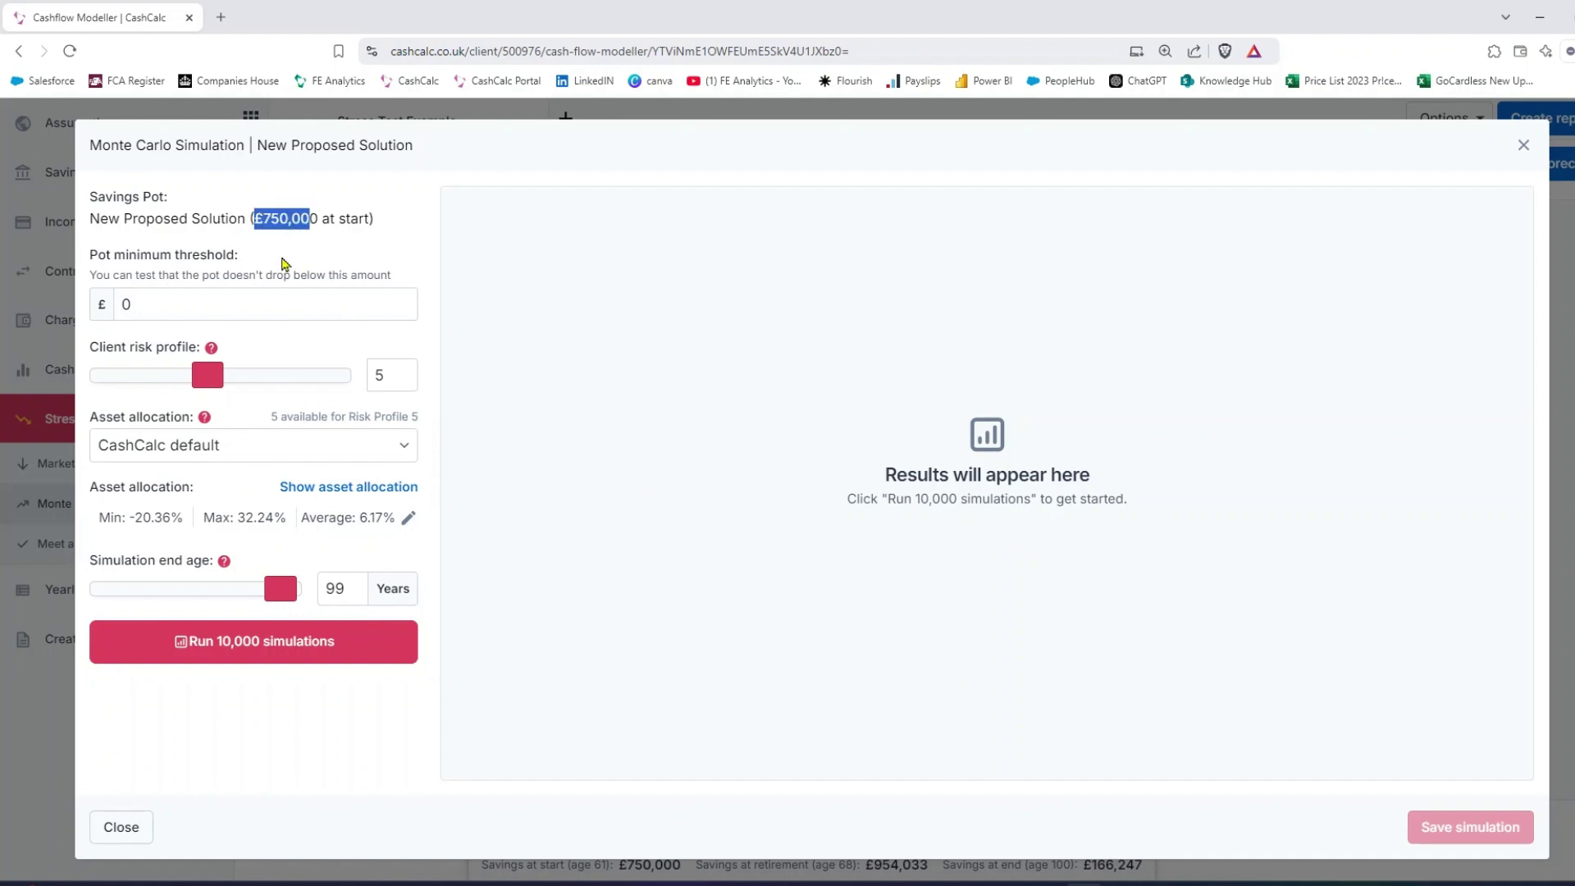
left_click(171, 312)
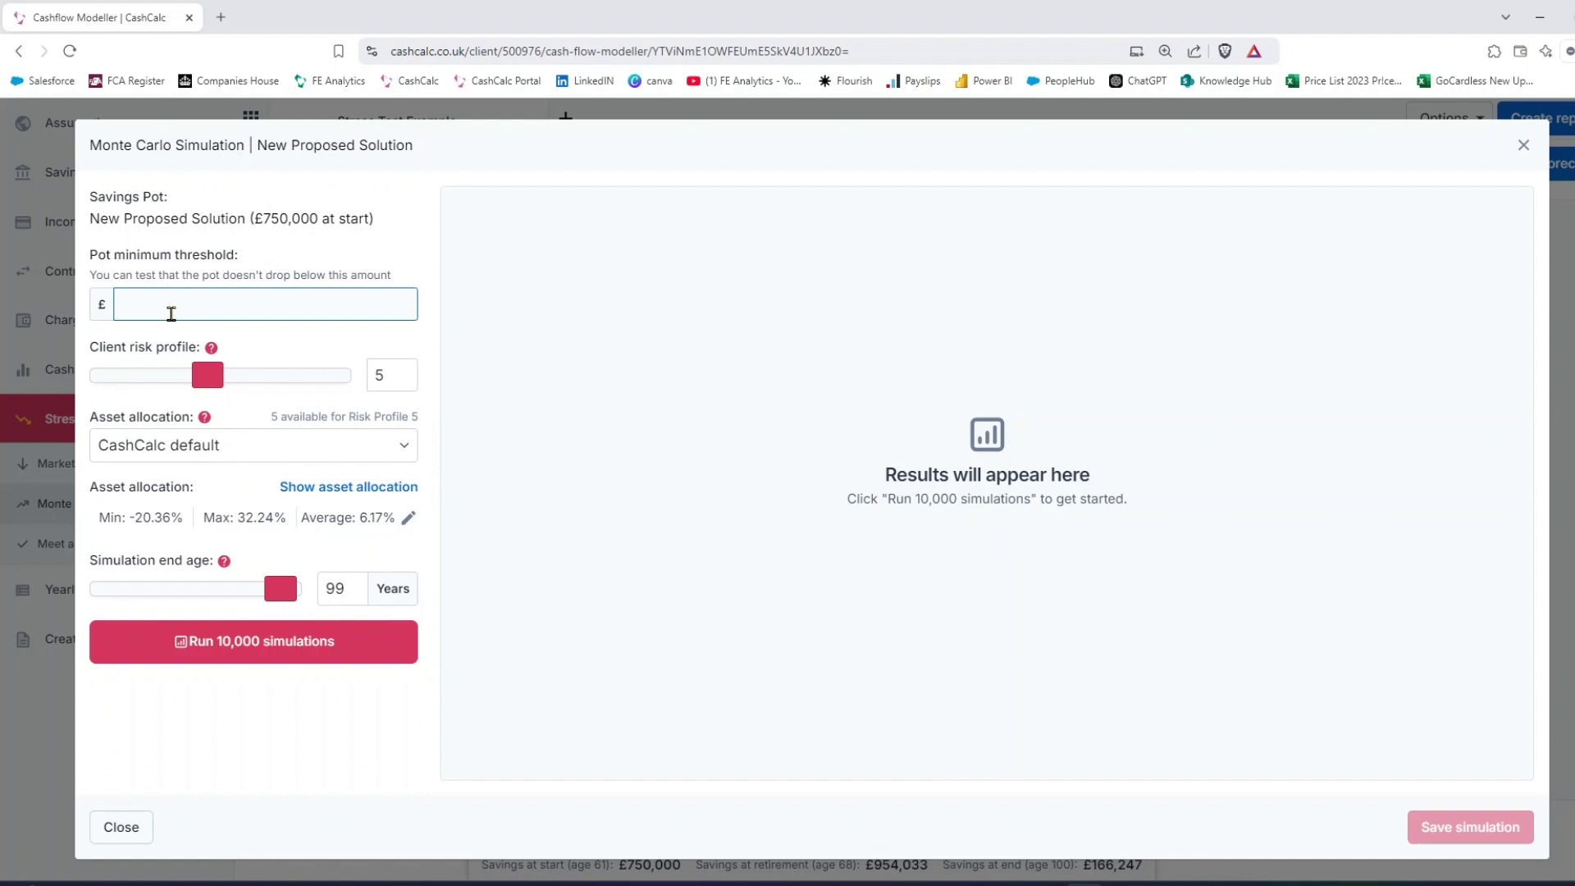
type("0")
left_click_drag(209, 378, 190, 378)
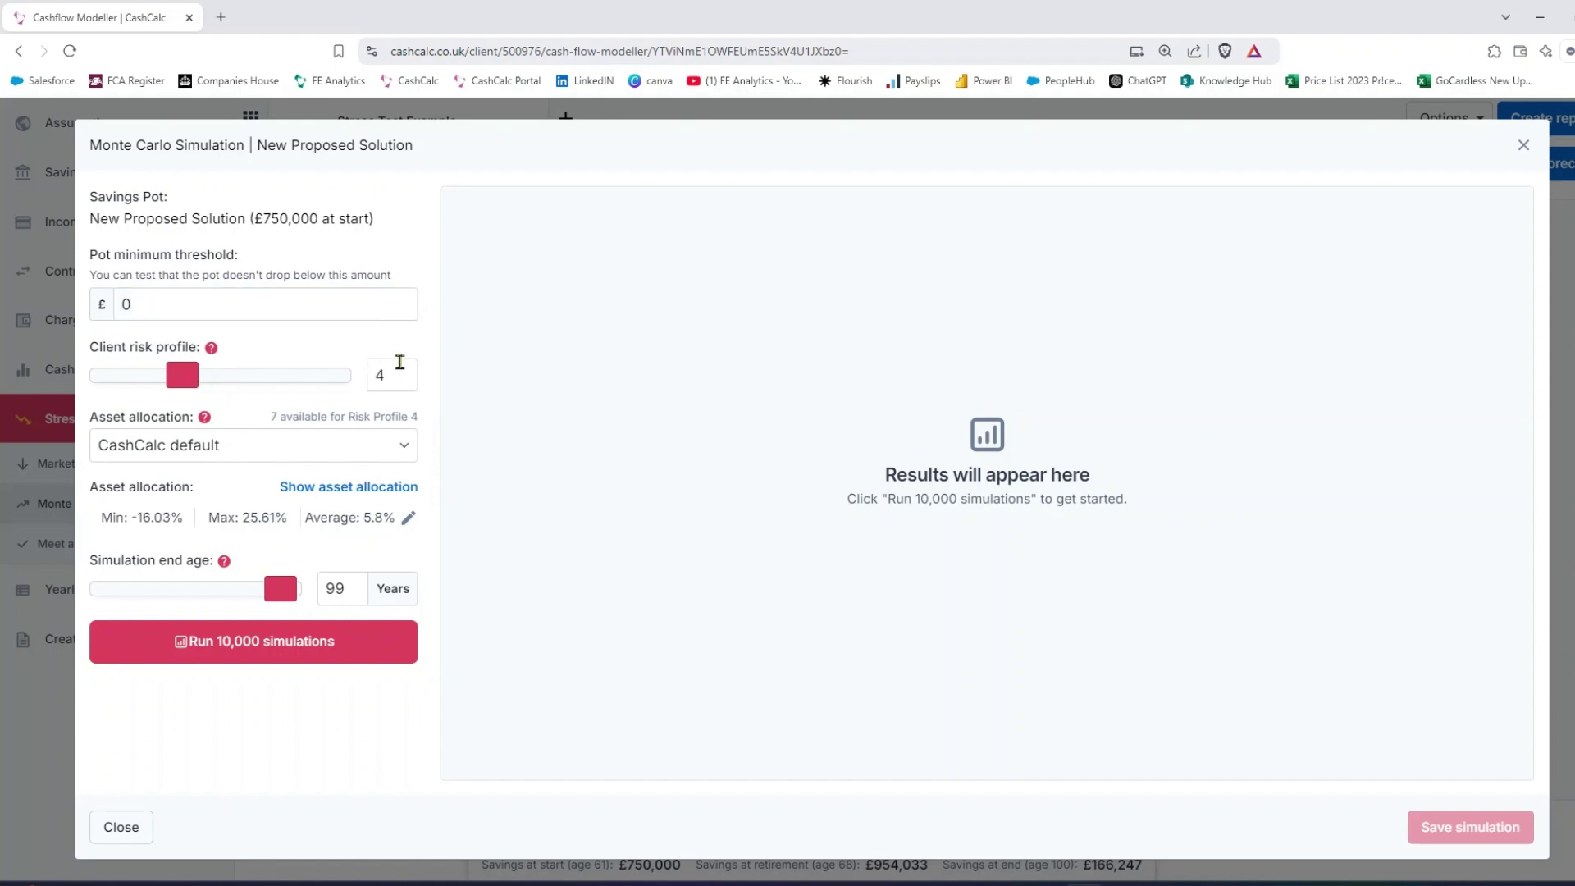
Step: Set the simulation's asset allocation to EValue Risk 4 Long Term (16+ Years)
left_click(274, 447)
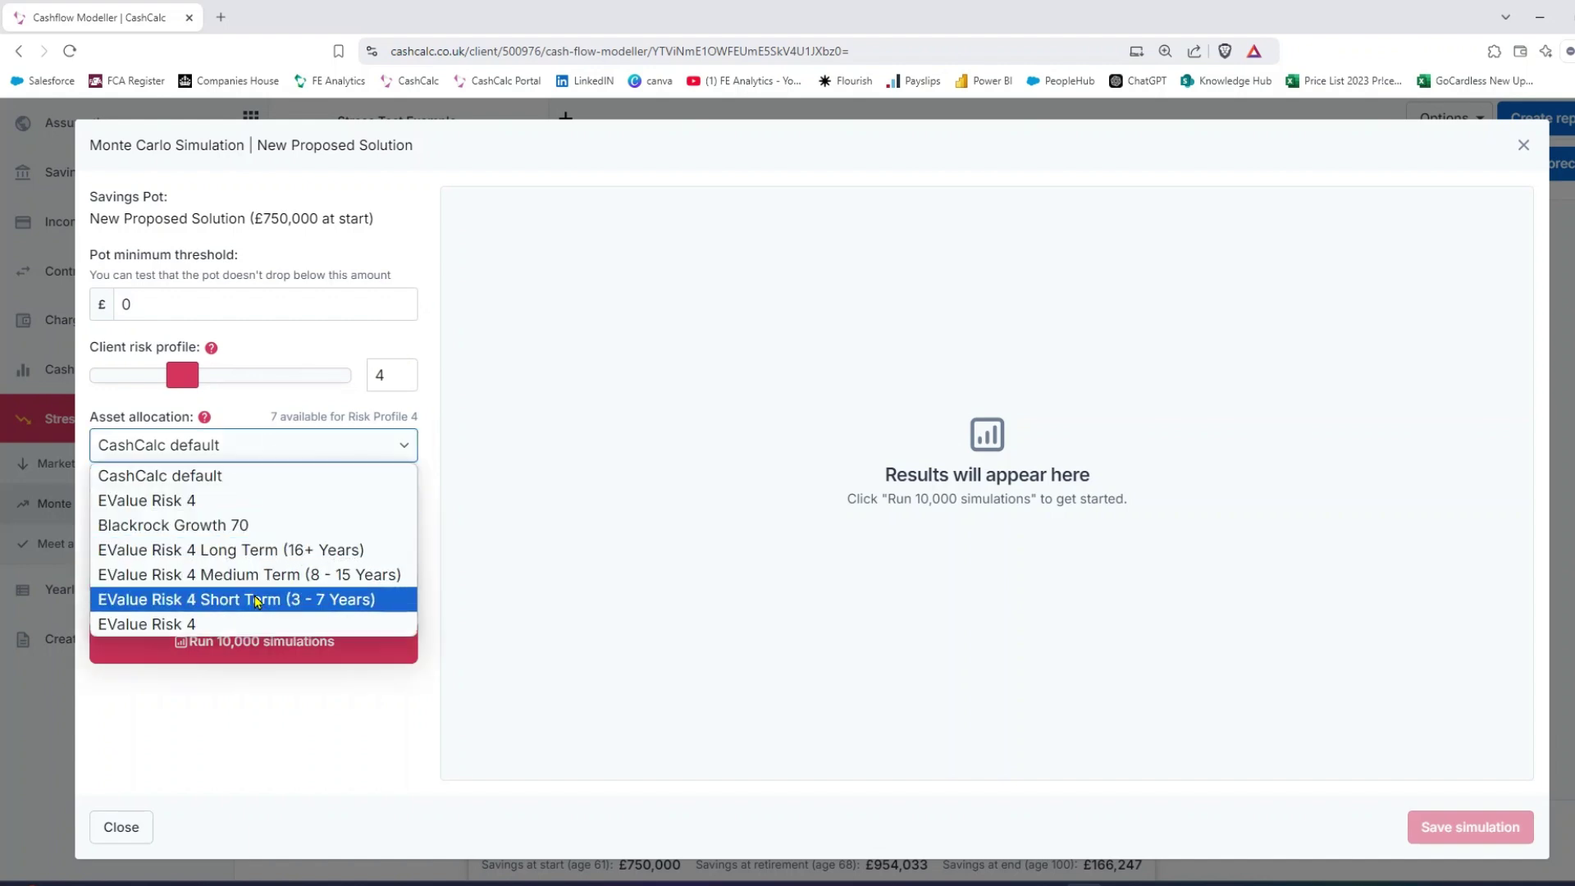
left_click(262, 561)
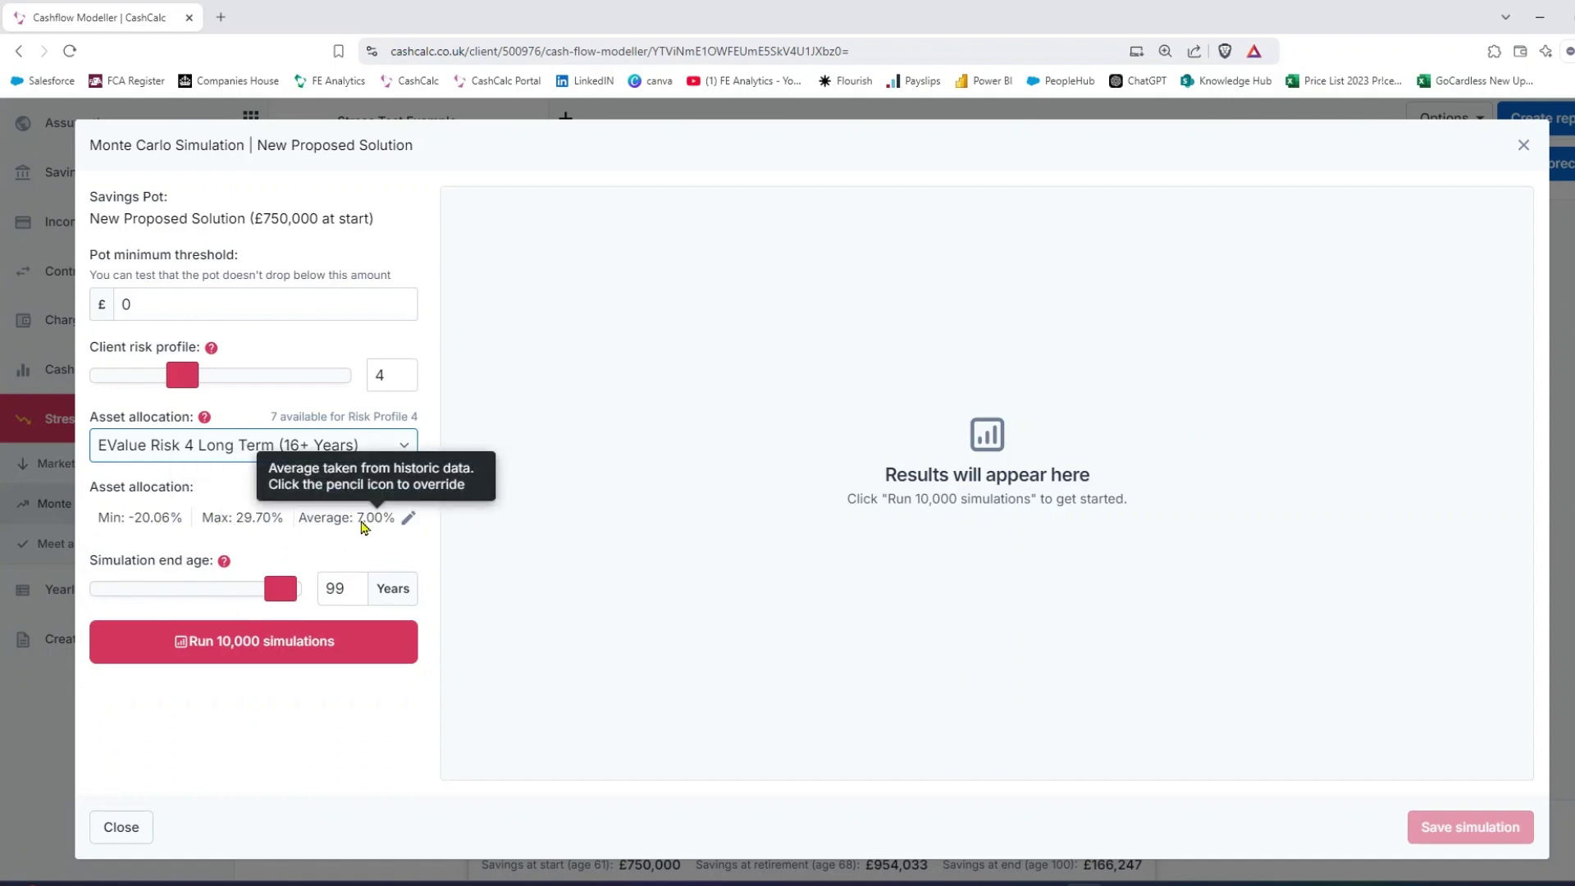
left_click(319, 452)
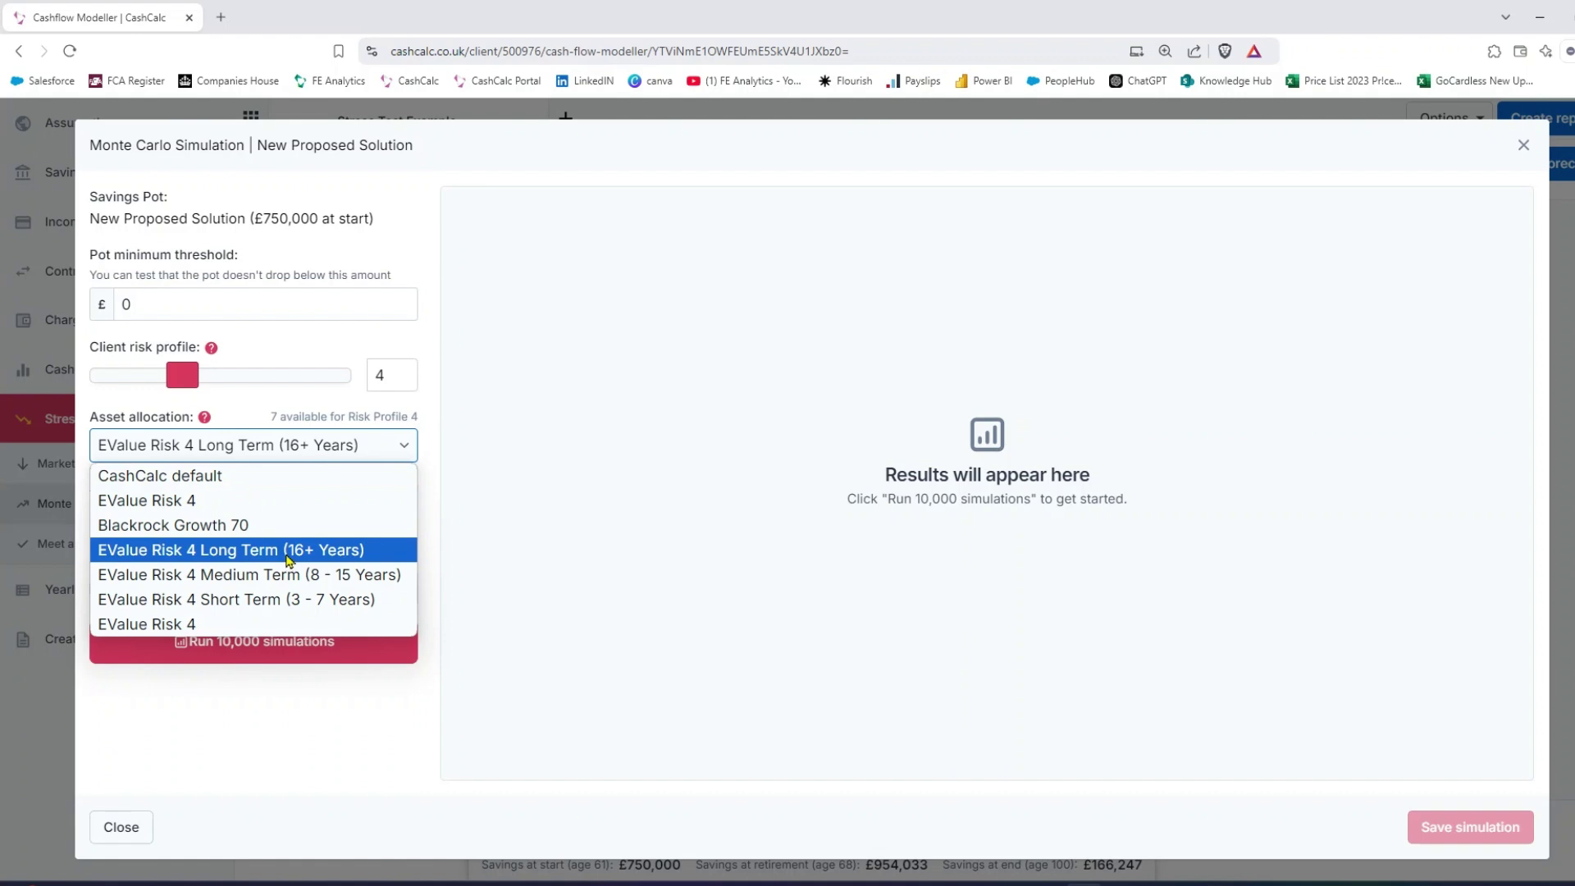
left_click(288, 559)
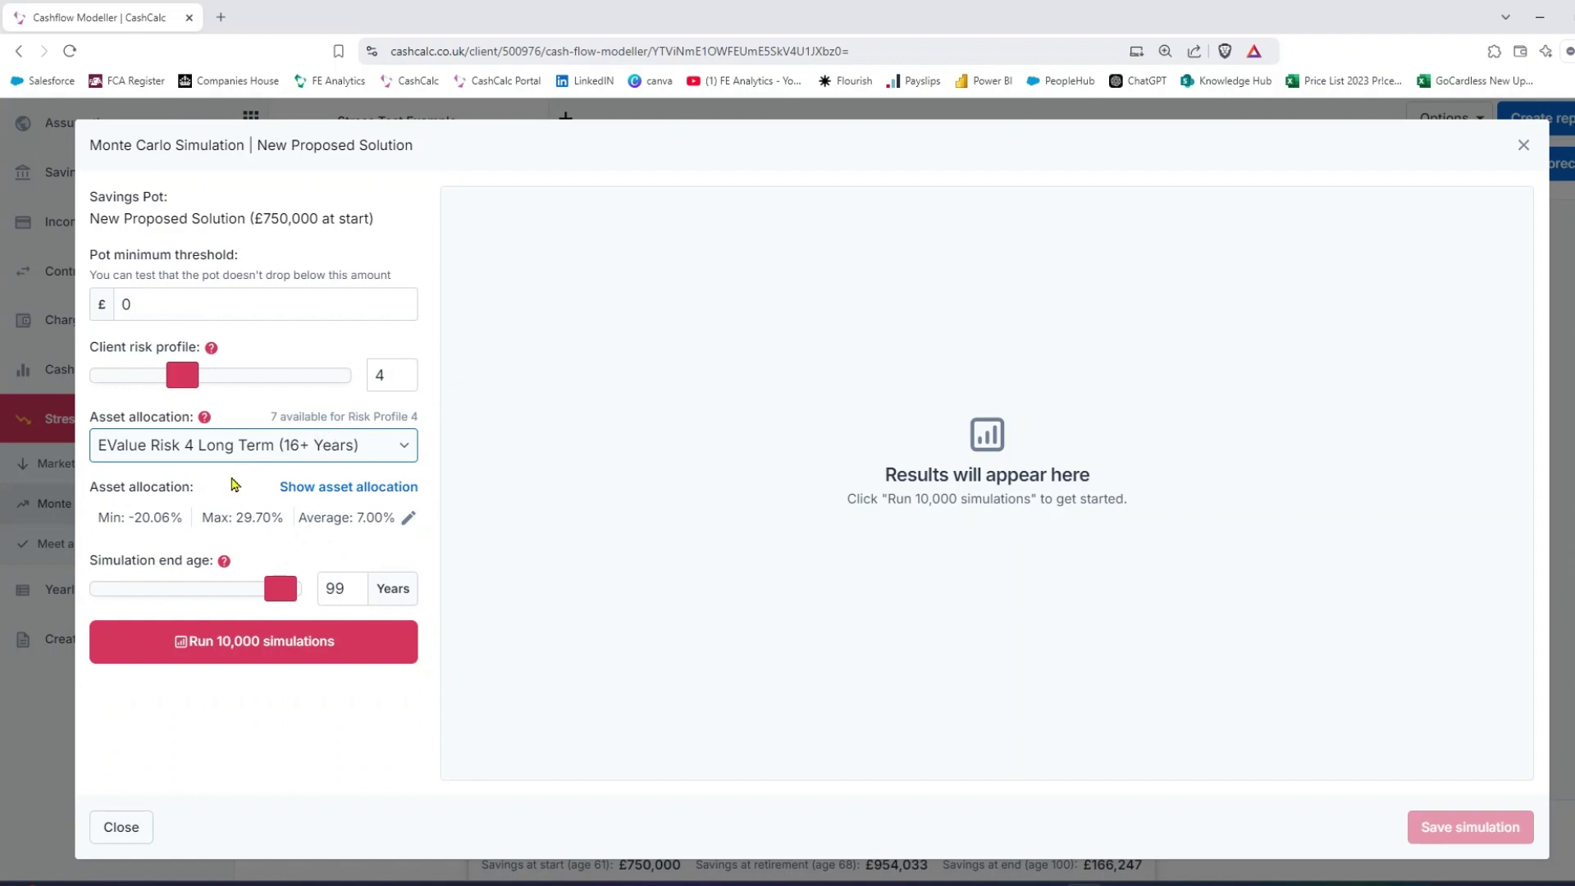
Step: Run the 10,000 simulations, examine the share staying above the threshold, and close the simulation without saving
left_click(271, 646)
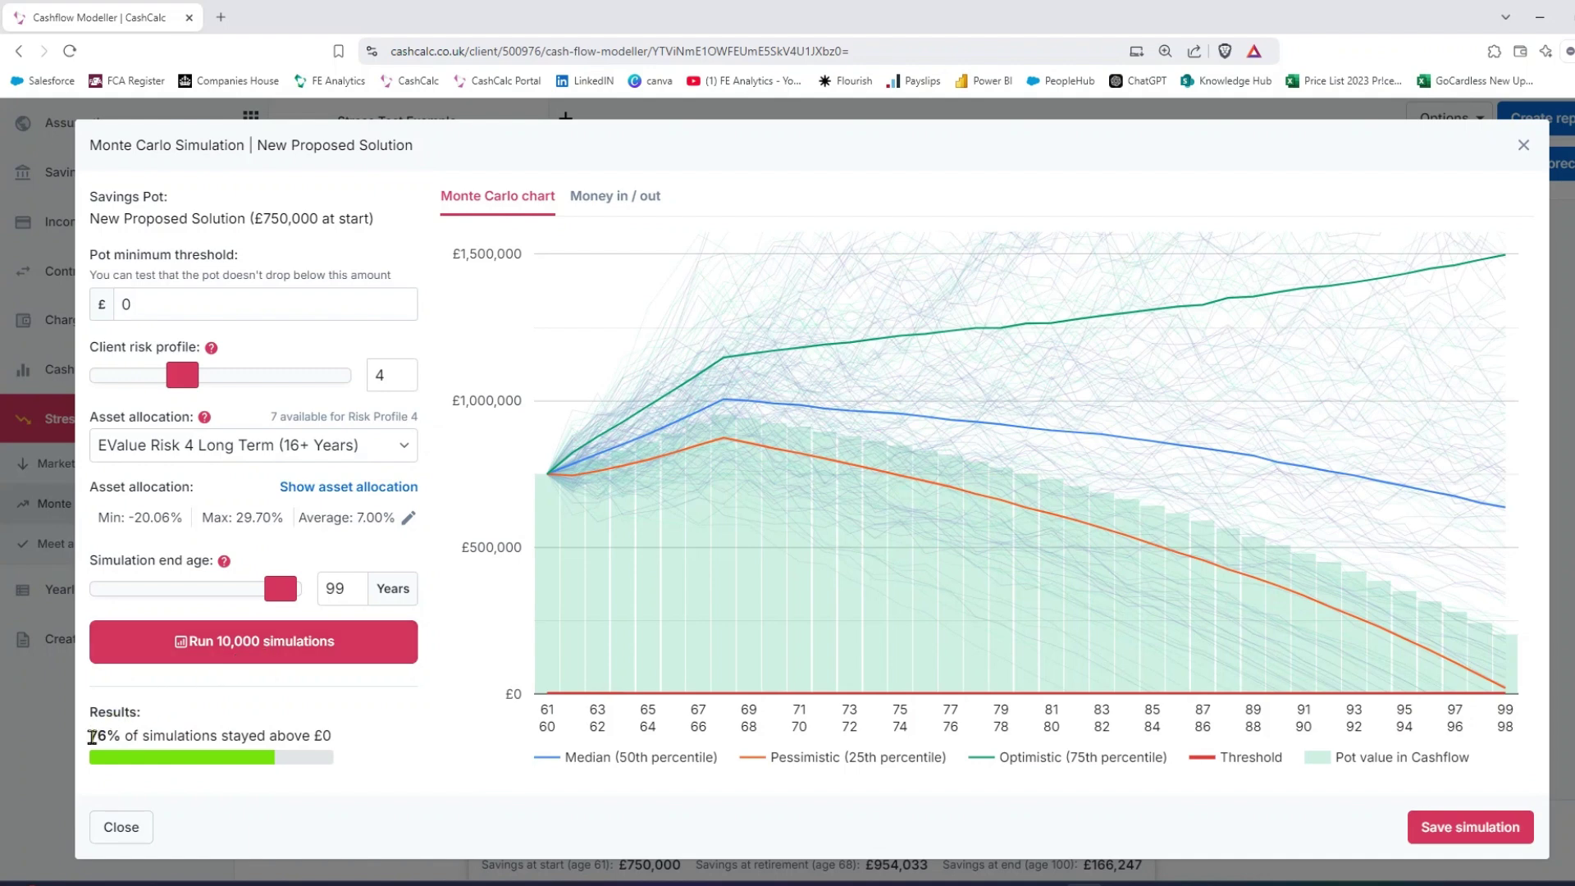
left_click_drag(88, 735, 371, 742)
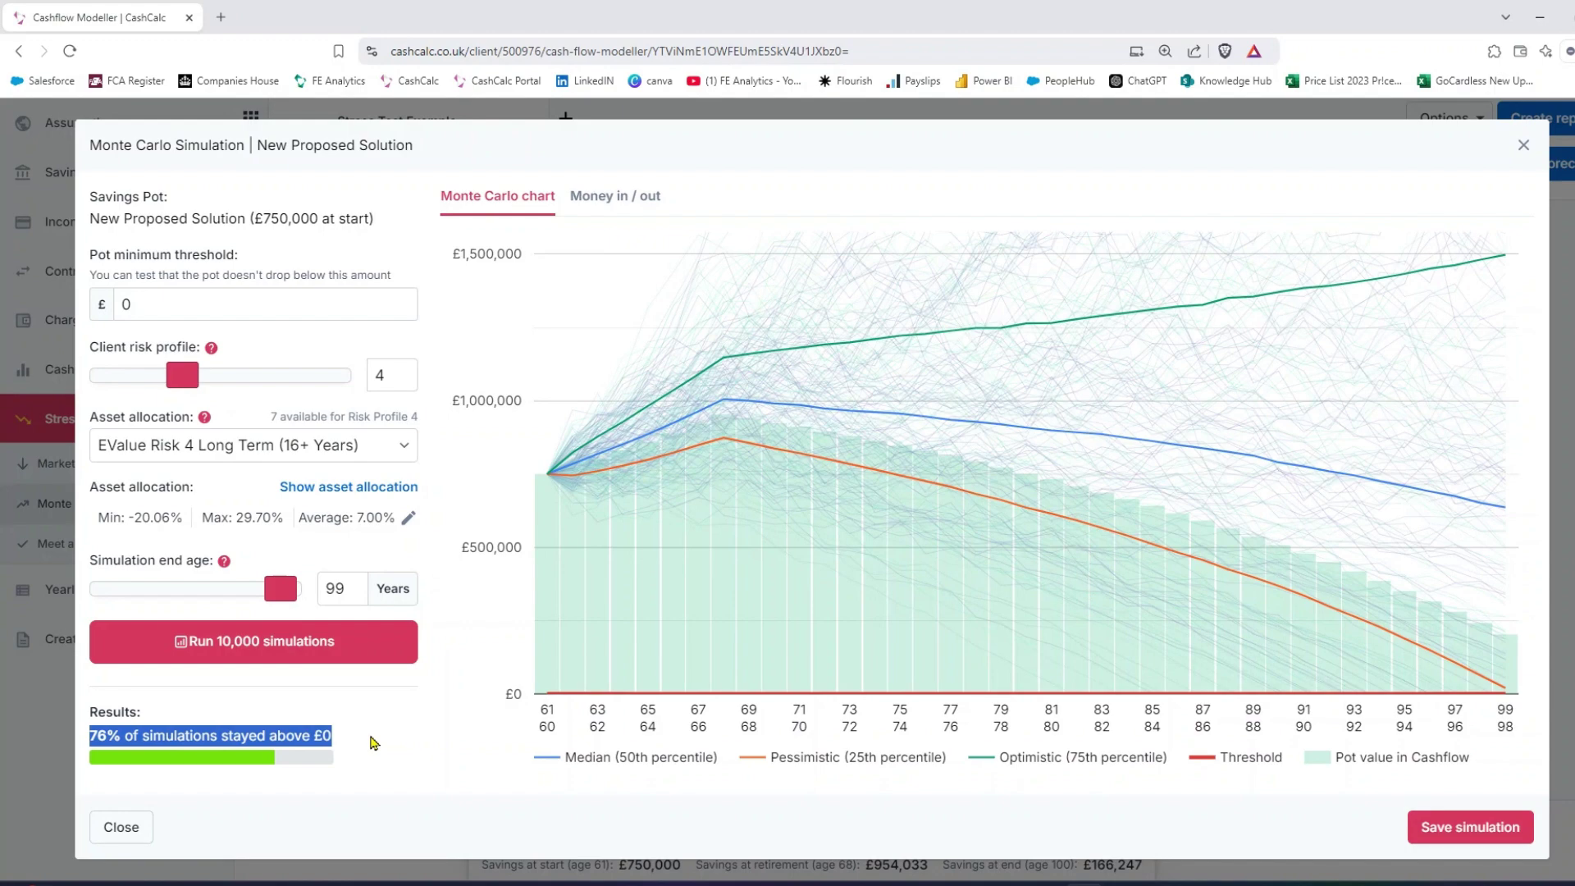
left_click(1526, 145)
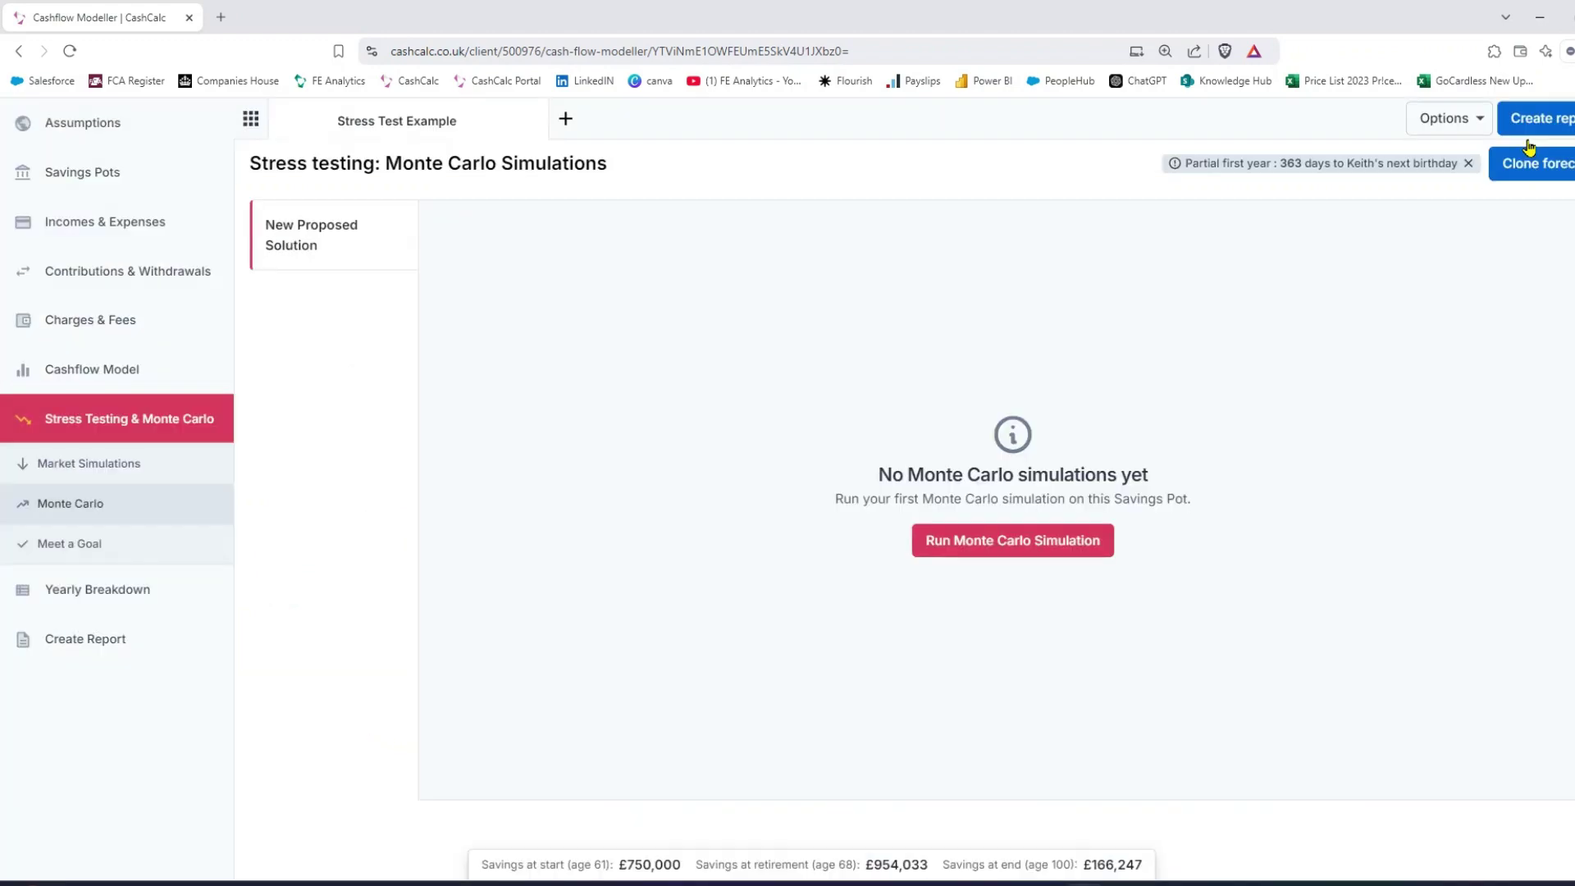